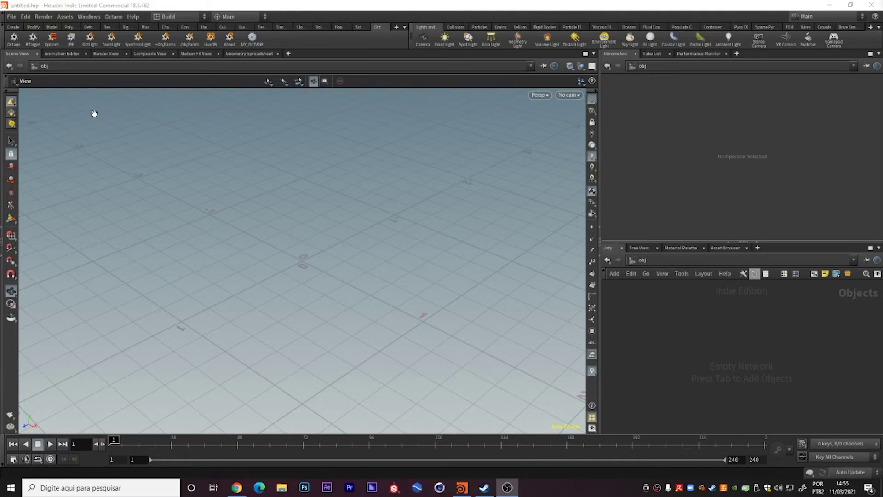
Create an Octane_ROP1 render node with the Octane ROP shelf tool and view it in the out network.
click(14, 39)
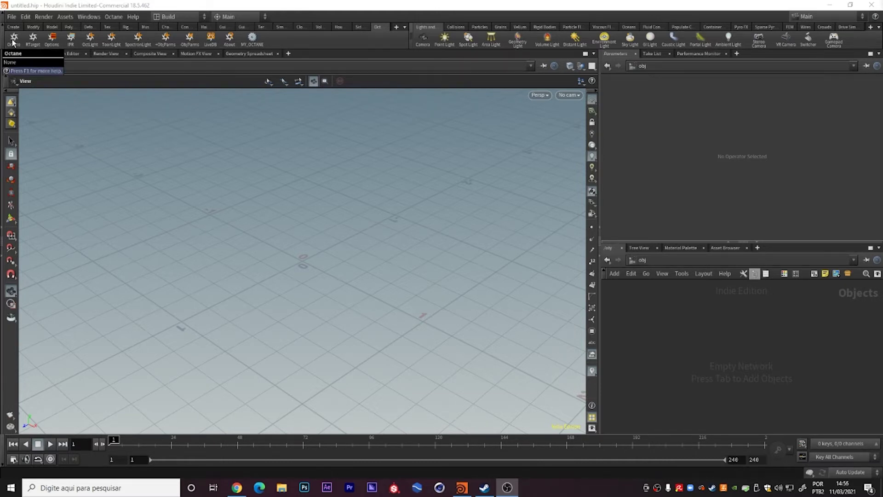
click(637, 259)
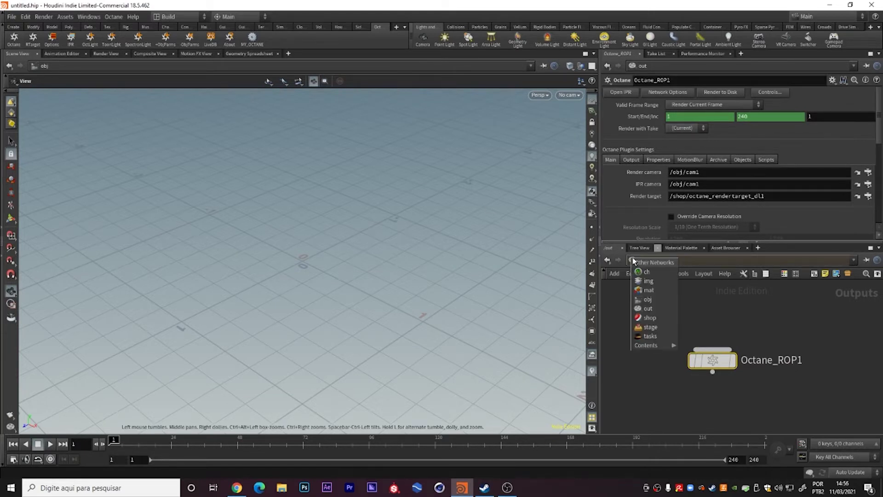
click(655, 307)
click(659, 319)
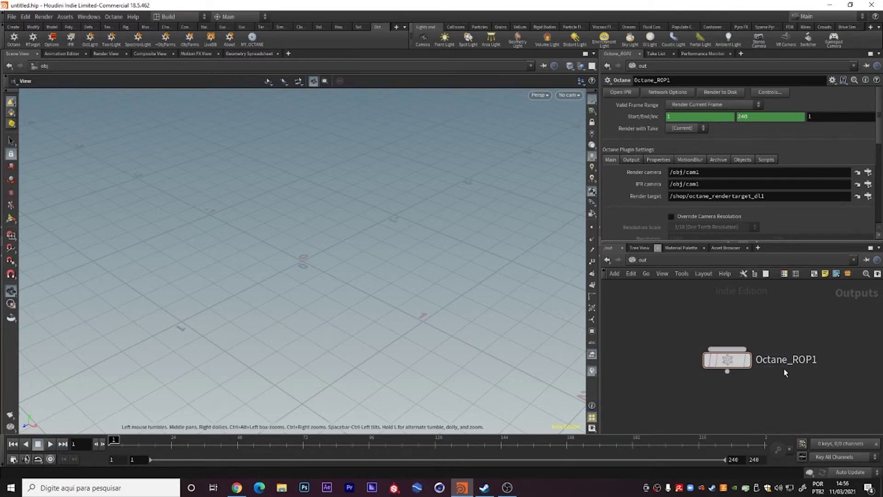
drag(670, 315, 828, 364)
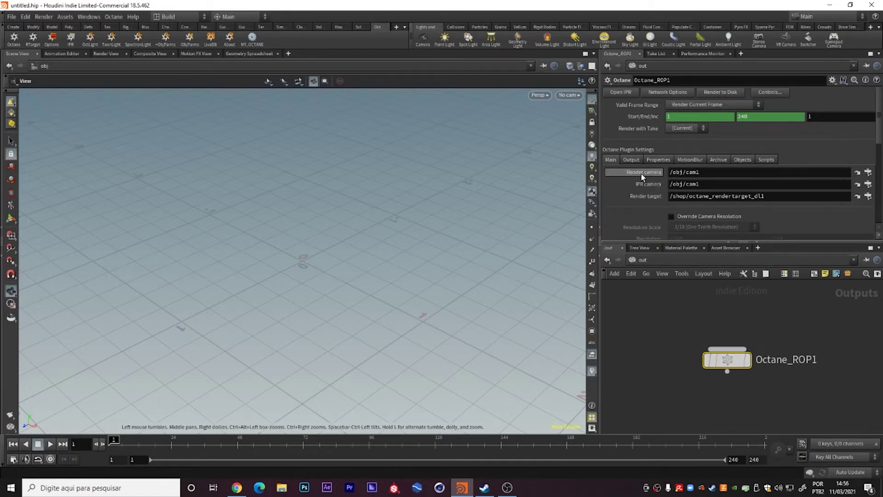
double_click(701, 173)
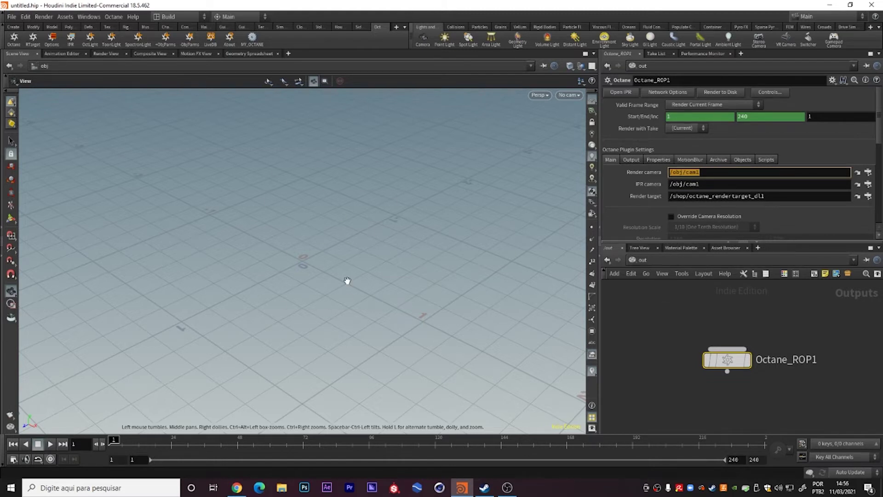
double_click(711, 184)
key(Return)
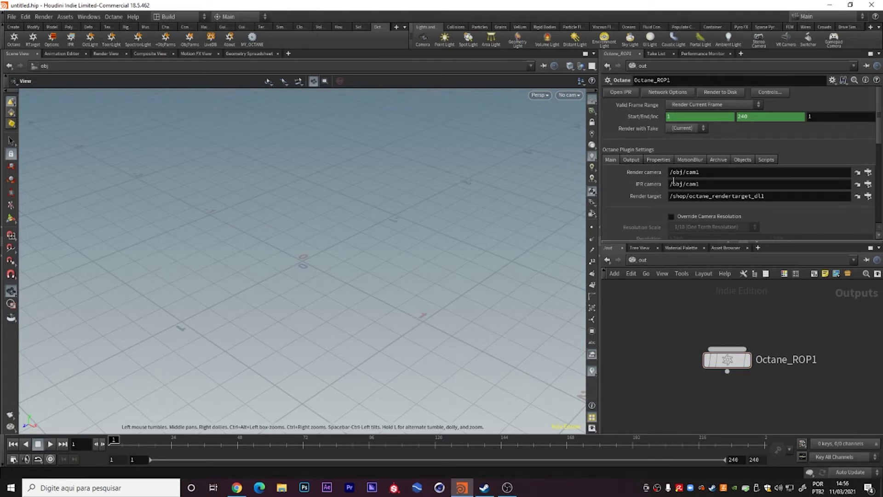
mouse_move(670, 184)
mouse_down()
mouse_move(711, 183)
mouse_move(670, 172)
mouse_up()
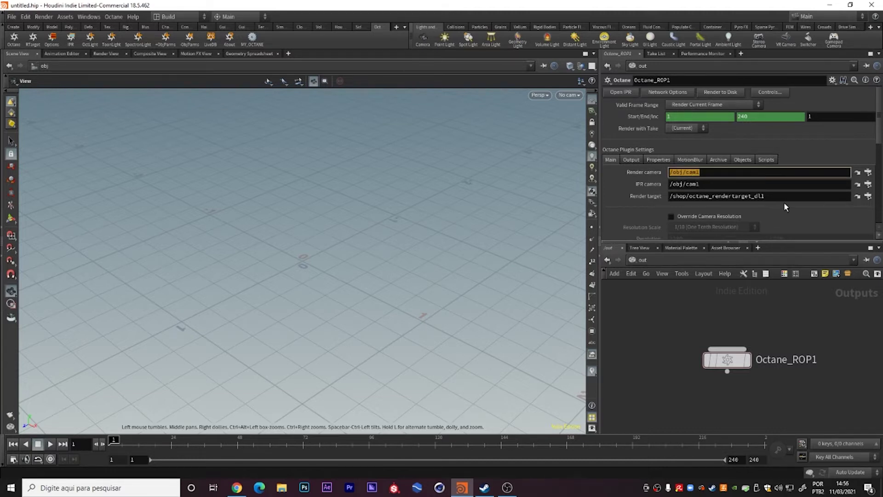
drag(784, 196, 653, 197)
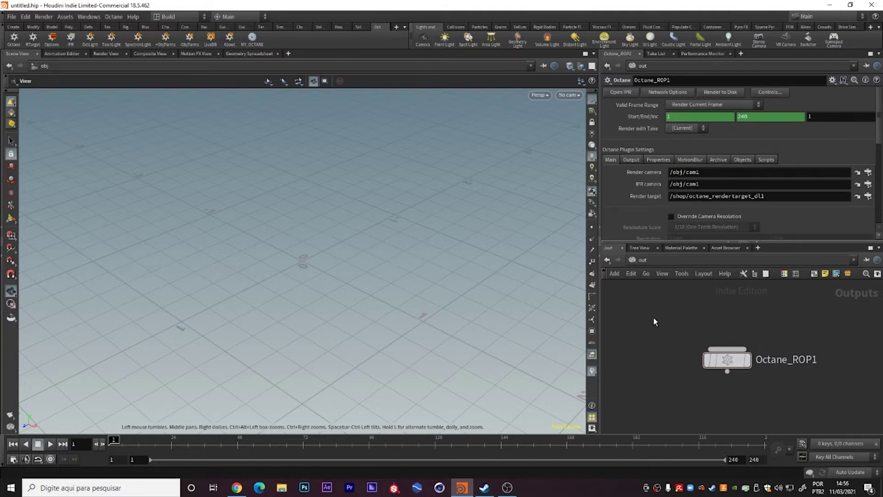
mouse_move(670, 197)
mouse_down()
mouse_move(751, 208)
mouse_move(790, 225)
mouse_up()
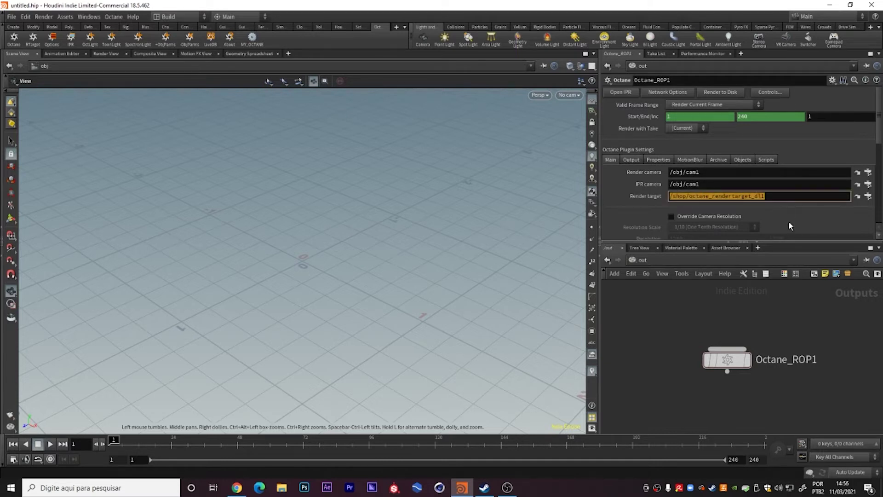
click(773, 206)
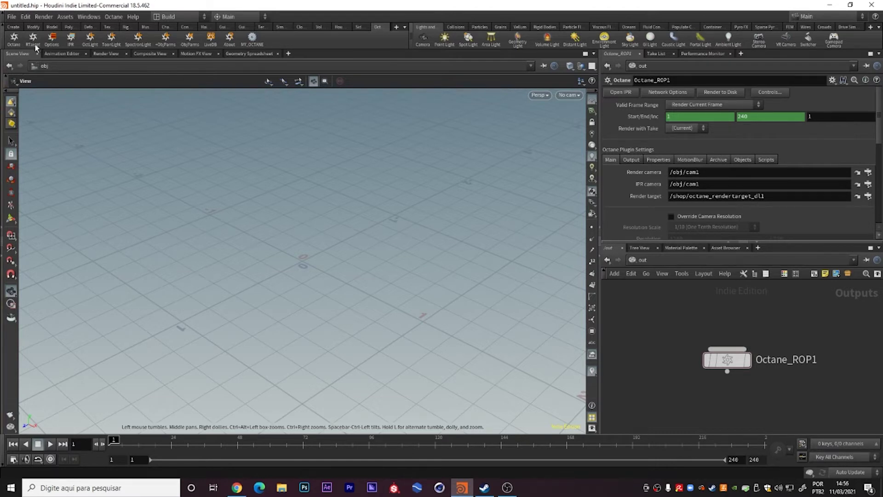
scroll(667, 194, down, 2)
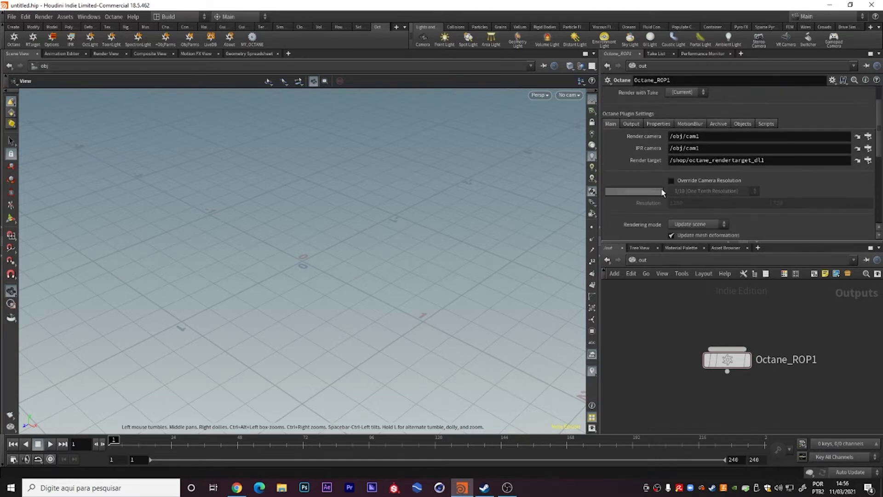
scroll(662, 189, down, 1)
click(688, 157)
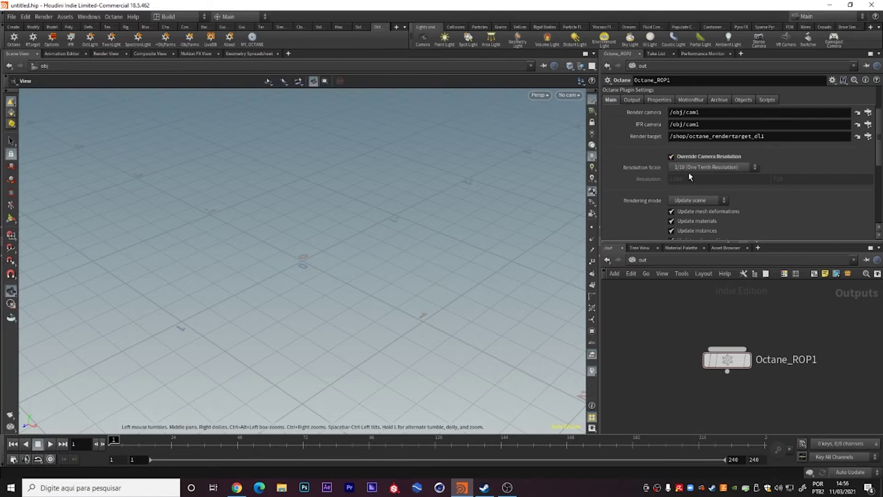
click(718, 157)
scroll(782, 161, down, 1)
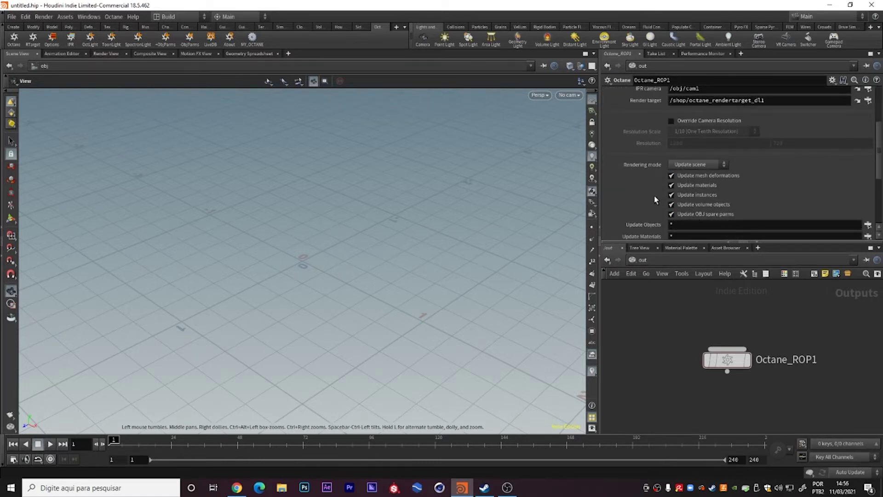
scroll(644, 166, down, 1)
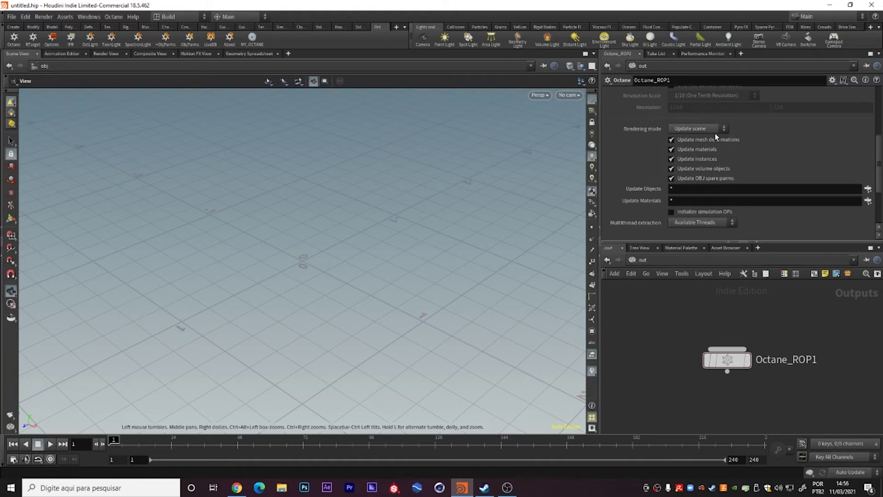
click(699, 128)
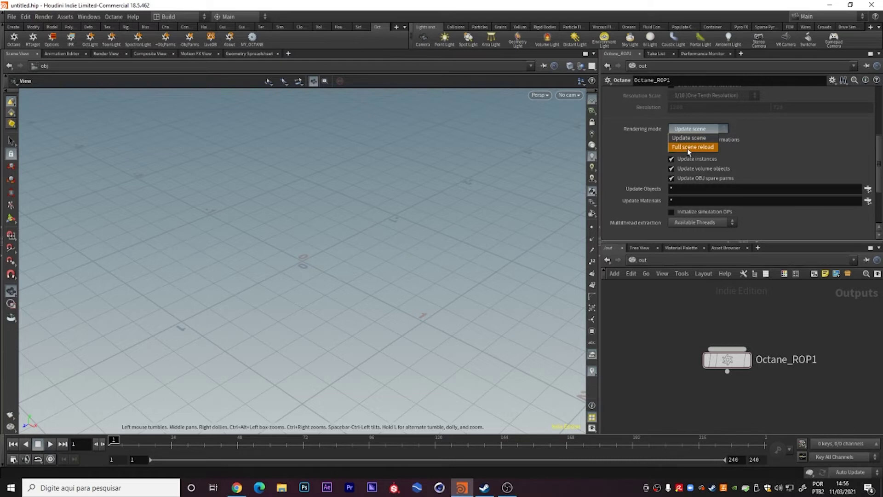
click(702, 138)
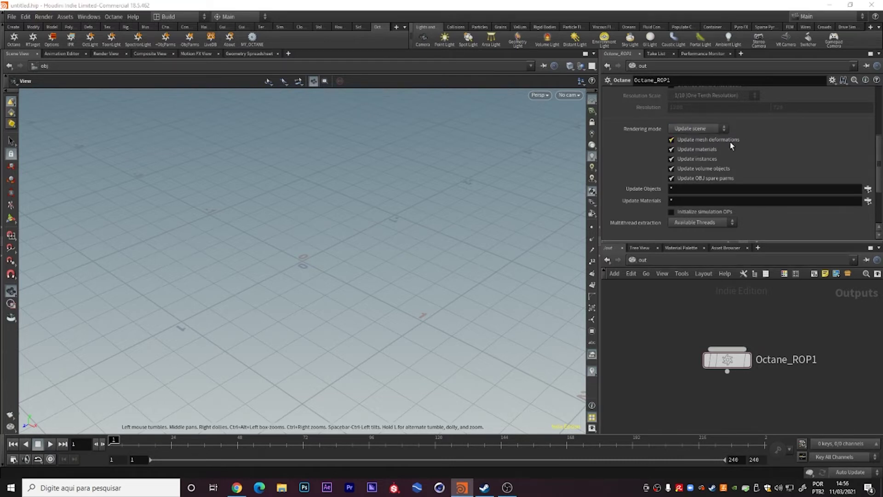
scroll(808, 138, down, 1)
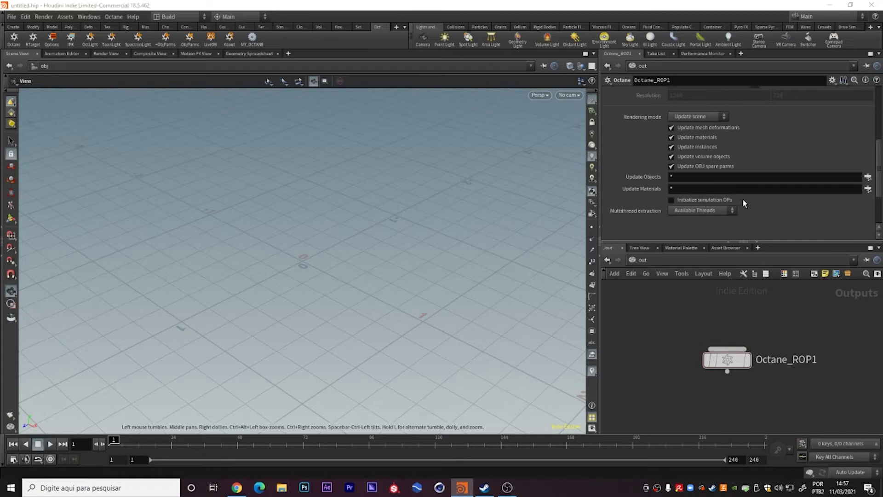
scroll(643, 129, up, 5)
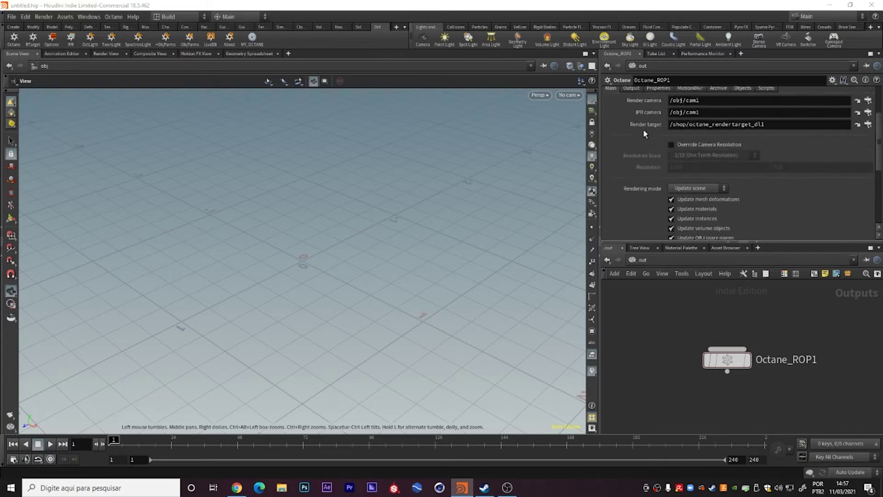
scroll(639, 136, up, 5)
Turn on Output image files in Octane_ROP1's Output plugin settings.
click(629, 150)
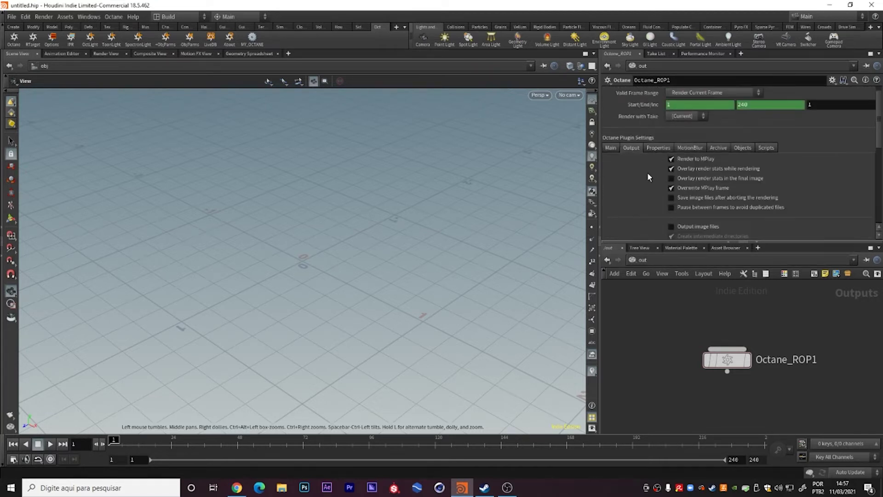
scroll(648, 174, down, 2)
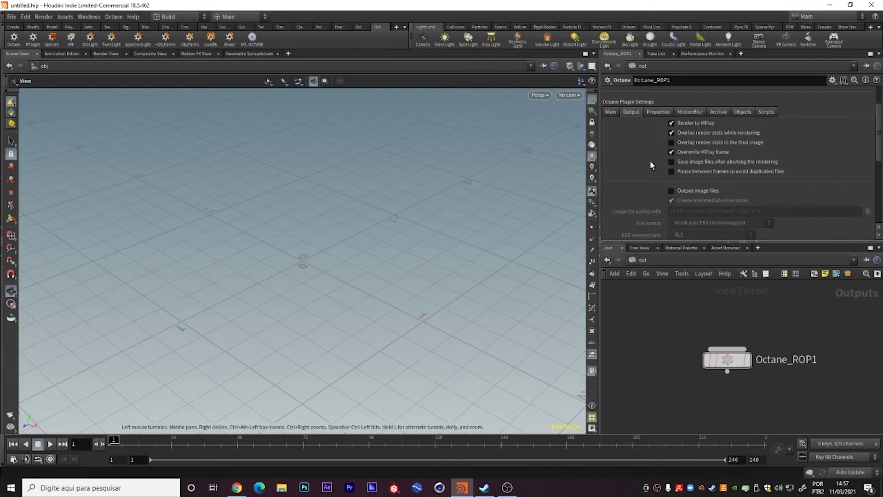
click(689, 191)
click(735, 214)
scroll(804, 154, down, 1)
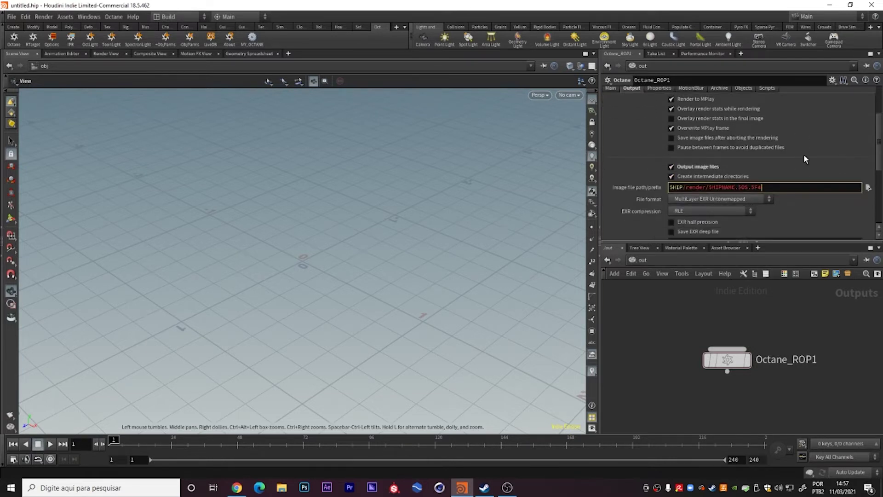
drag(762, 188, 634, 191)
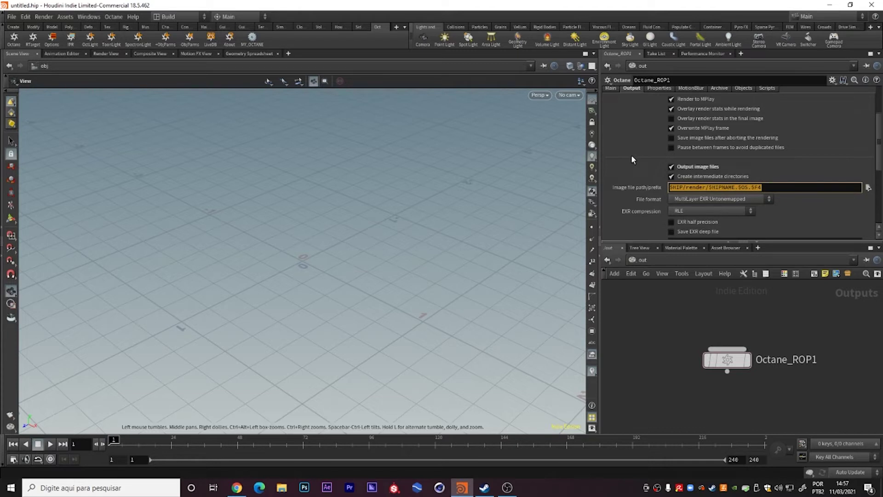
Select the whole image file path and inspect its leading $HIP token.
click(739, 187)
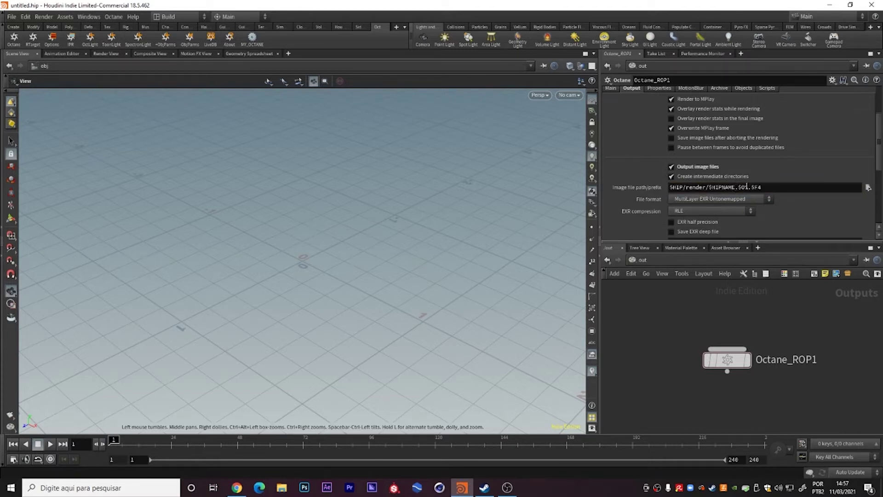
key(ctrl+a)
click(777, 187)
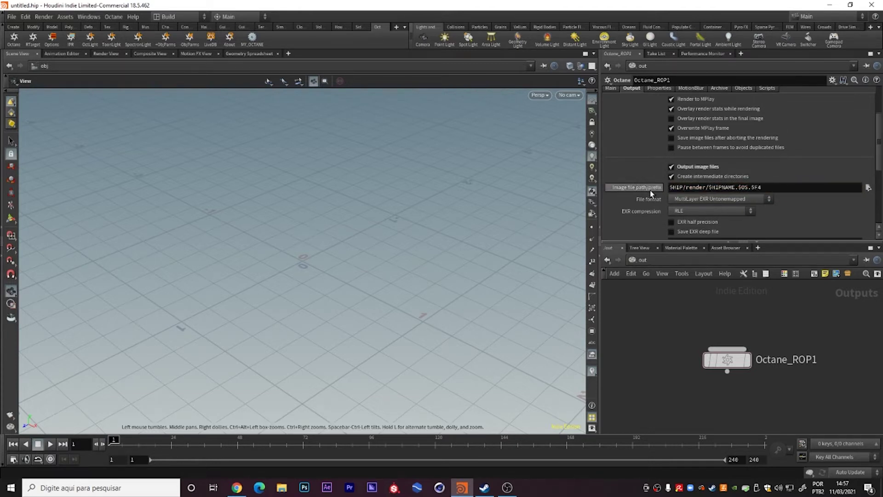
double_click(673, 187)
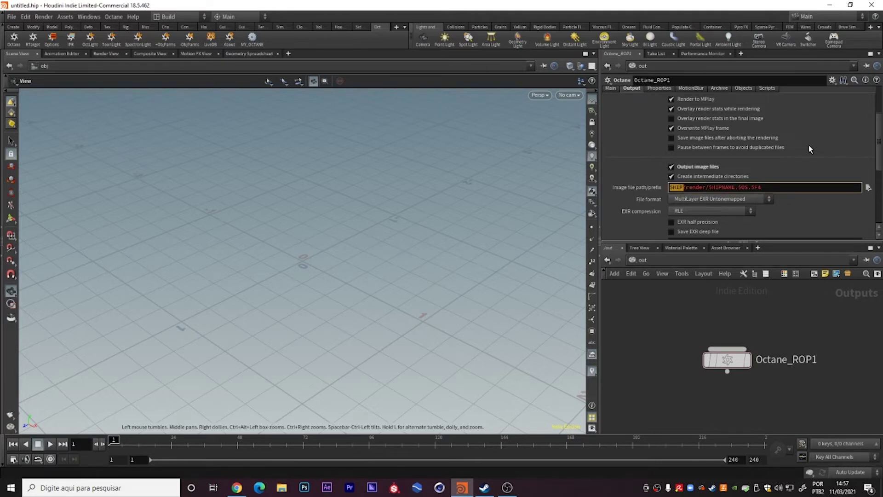
click(686, 187)
key(Home)
Highlight the $HIP, render, $HIPNAME and $OS parts of the image file path in turn.
double_click(683, 188)
click(657, 189)
drag(686, 188, 702, 189)
click(713, 188)
drag(708, 188, 735, 189)
click(746, 188)
drag(738, 188, 748, 185)
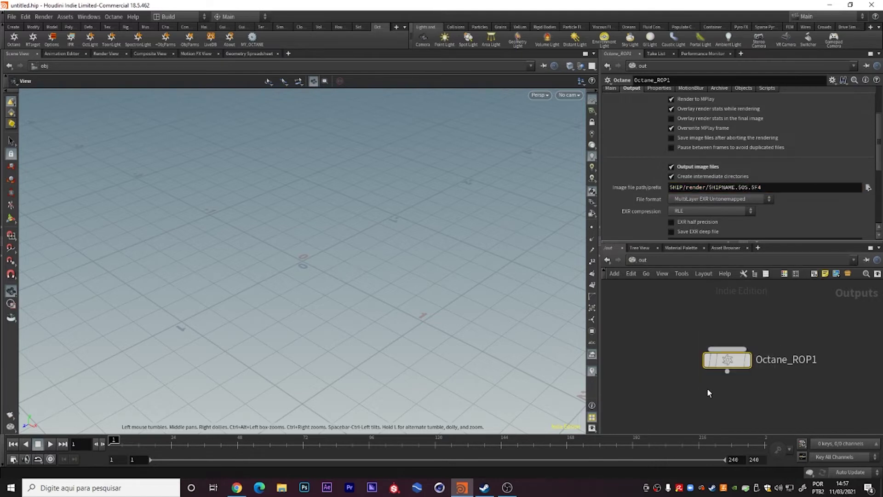
Select Octane_ROP1 and examine the $F4 frame token at the end of the image path.
click(720, 361)
drag(765, 188, 750, 193)
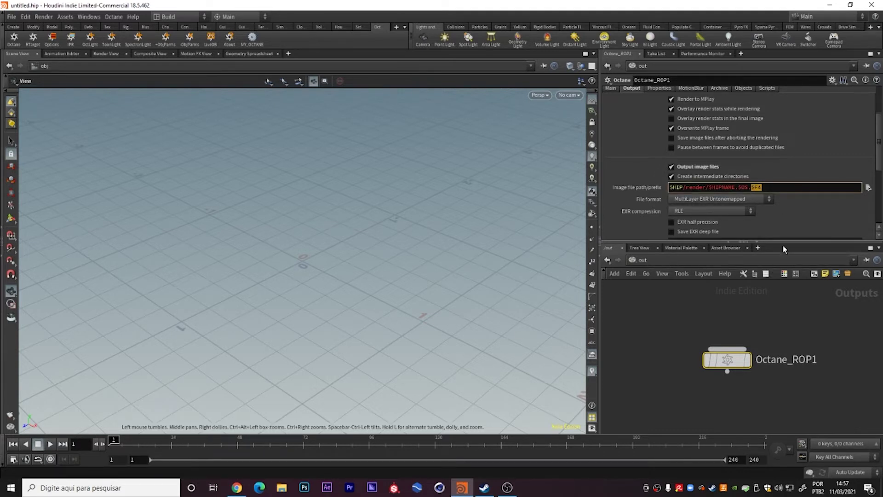
drag(762, 186, 750, 185)
click(789, 192)
drag(778, 192, 757, 189)
key(Return)
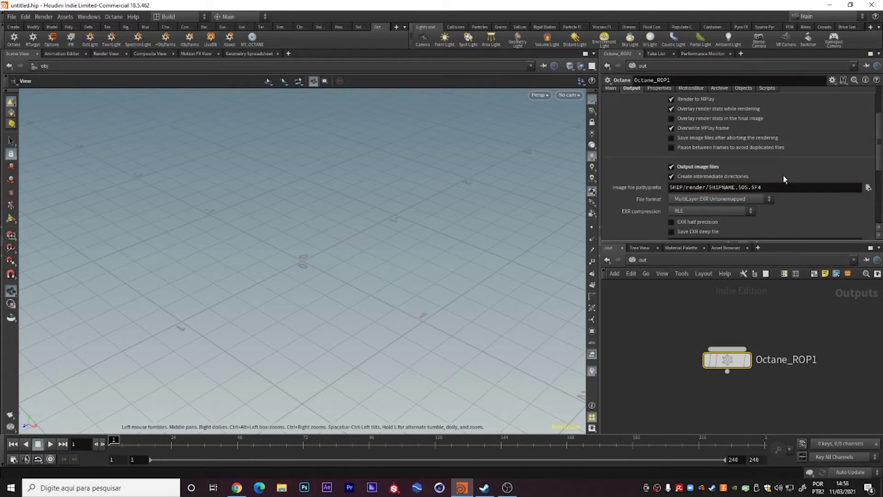
Append .png so the image path reads $HIP/render/$HIPNAME.$OS.$F4.png.
double_click(767, 187)
key(Return)
click(772, 186)
key(Return)
click(764, 186)
text(.)
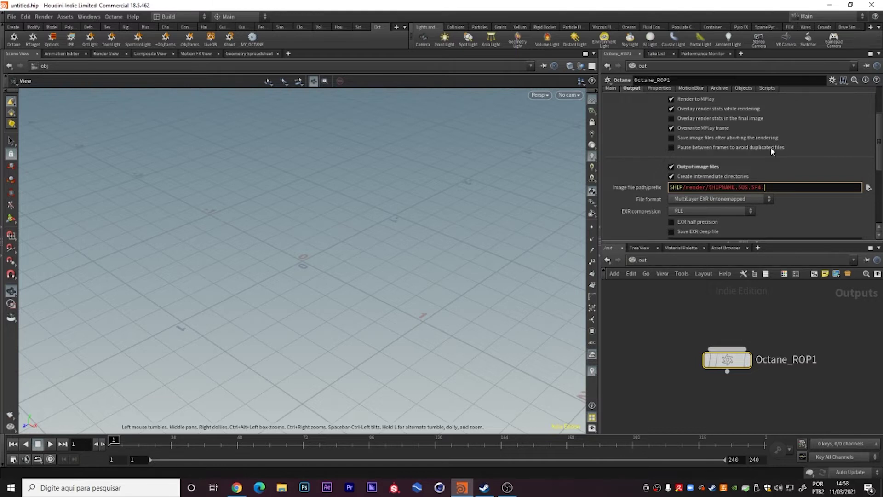
text(png)
key(Return)
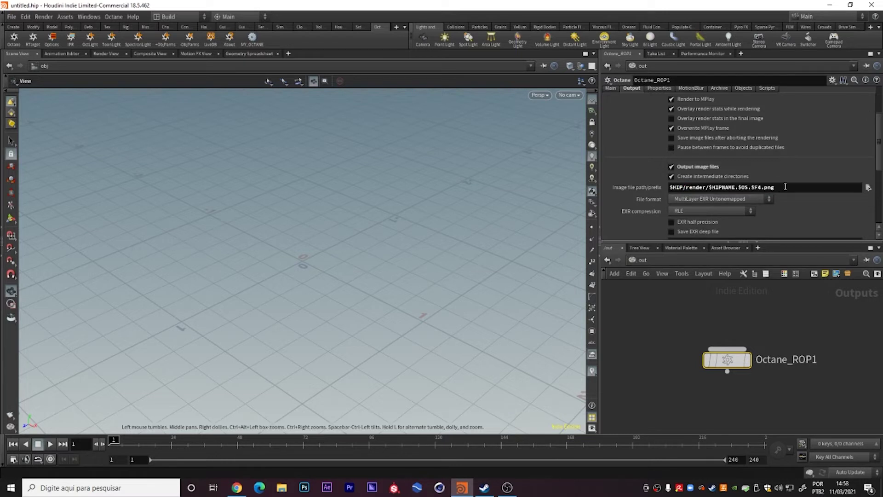
click(642, 189)
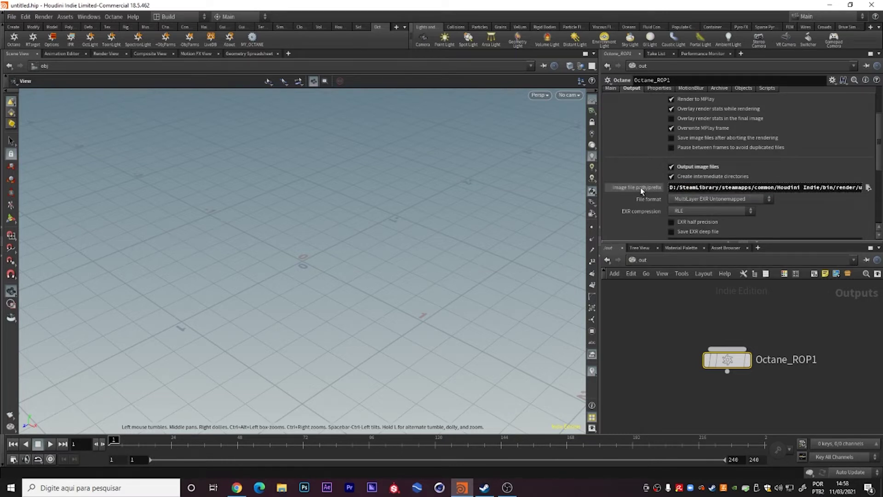
mouse_move(667, 187)
mouse_down()
mouse_move(824, 195)
mouse_move(814, 196)
mouse_up()
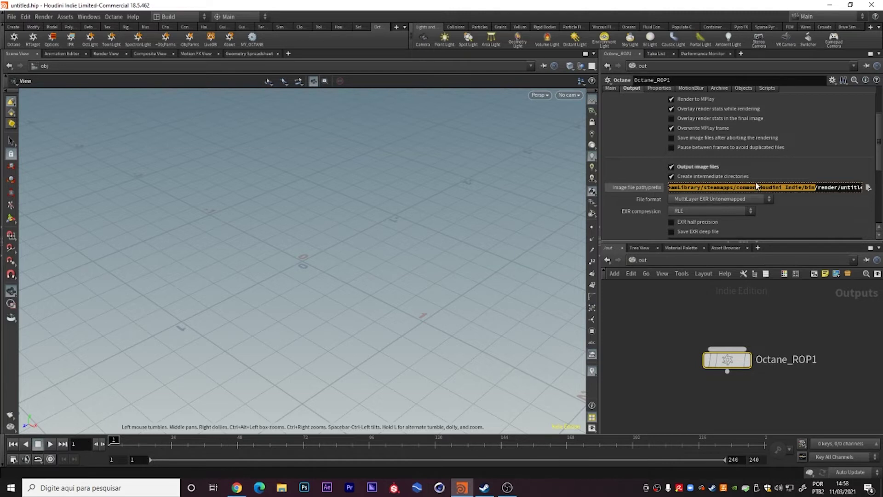
click(805, 189)
drag(819, 188, 838, 188)
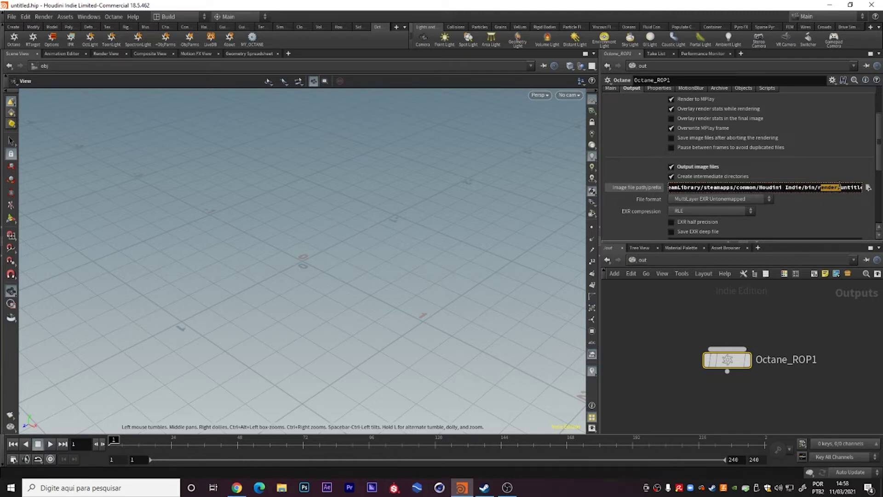
key(Right)
key(Right)
key(Right)
key(Left)
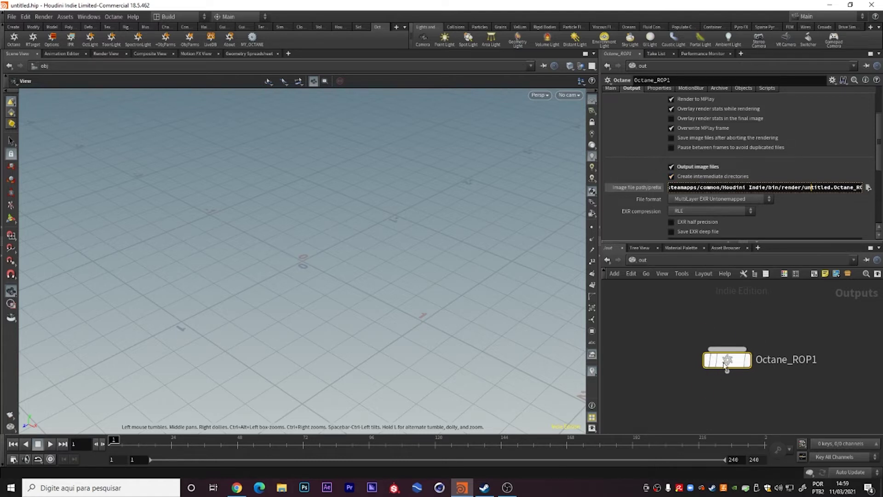
click(780, 187)
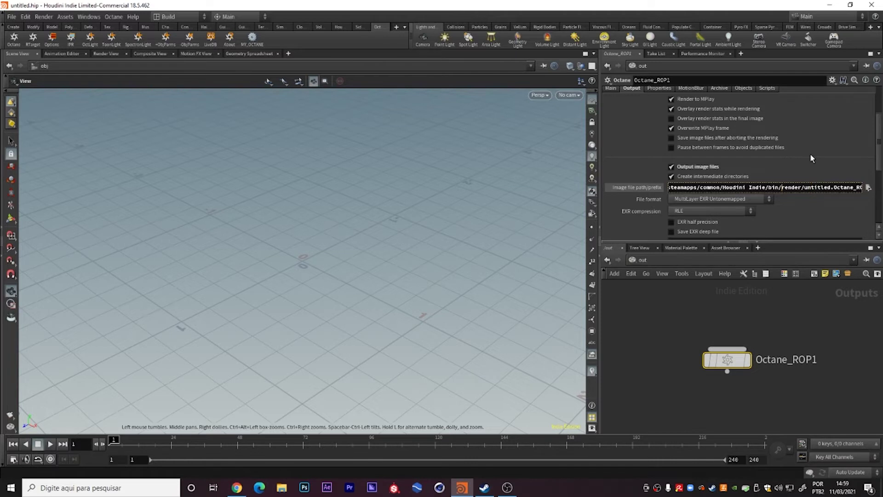
text(projetonovo/)
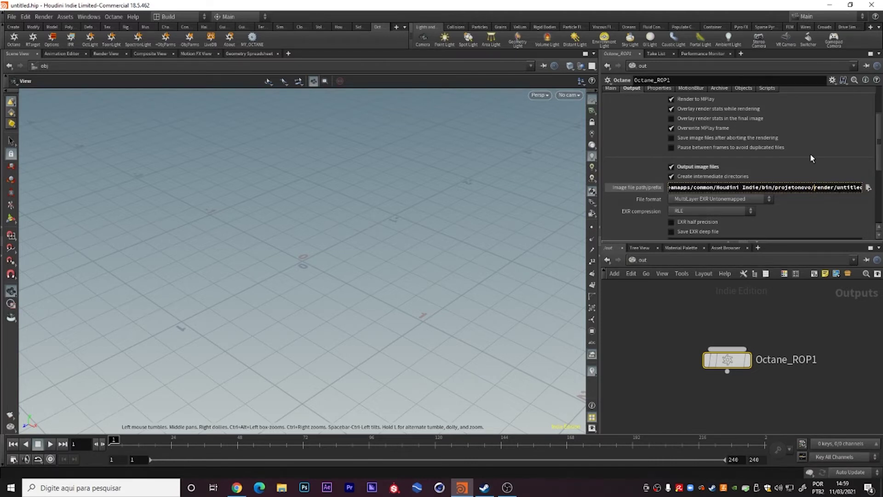
key(BackSpace)
key(BackSpace)
key(BackSpace)
key(BackSpace)
key(BackSpace)
key(BackSpace)
key(BackSpace)
key(BackSpace)
key(BackSpace)
key(BackSpace)
key(BackSpace)
key(BackSpace)
drag(801, 187, 829, 188)
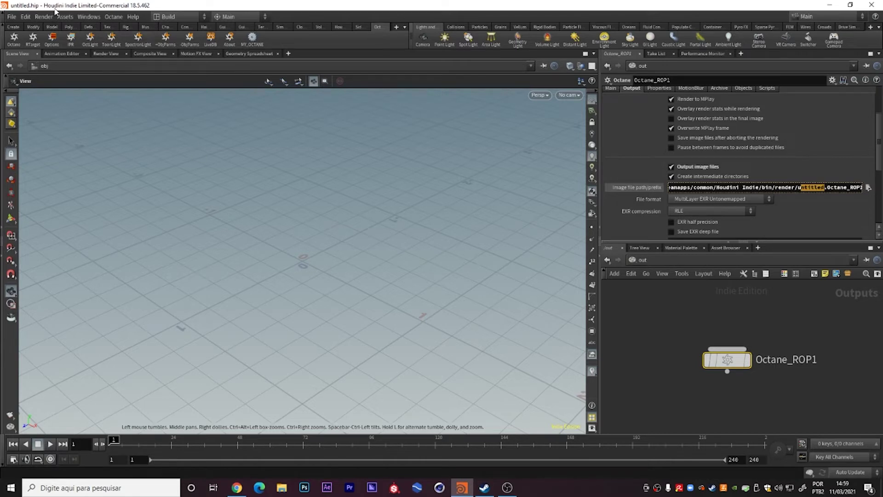
drag(827, 187, 860, 187)
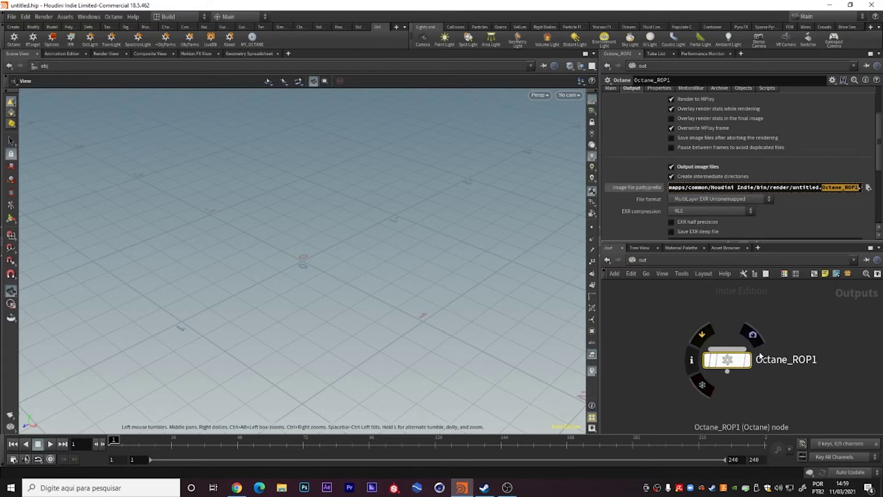
click(843, 185)
text($F4.png)
key(Return)
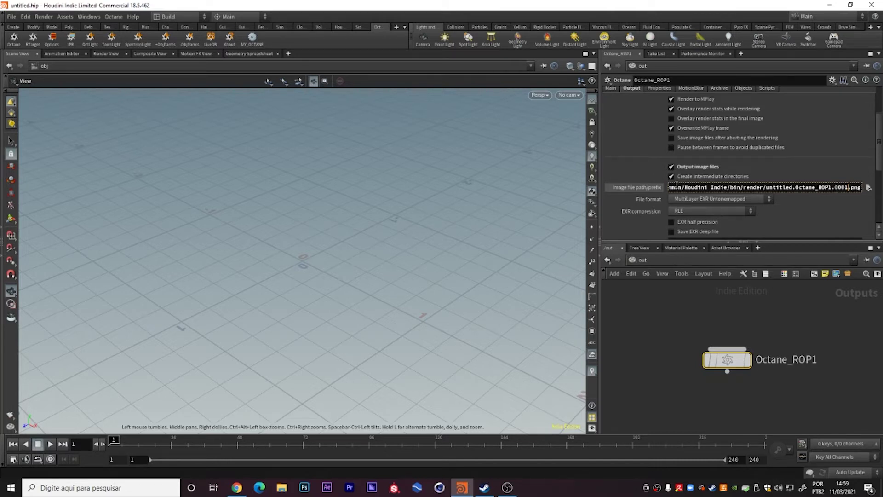
middle_drag(675, 185, 642, 188)
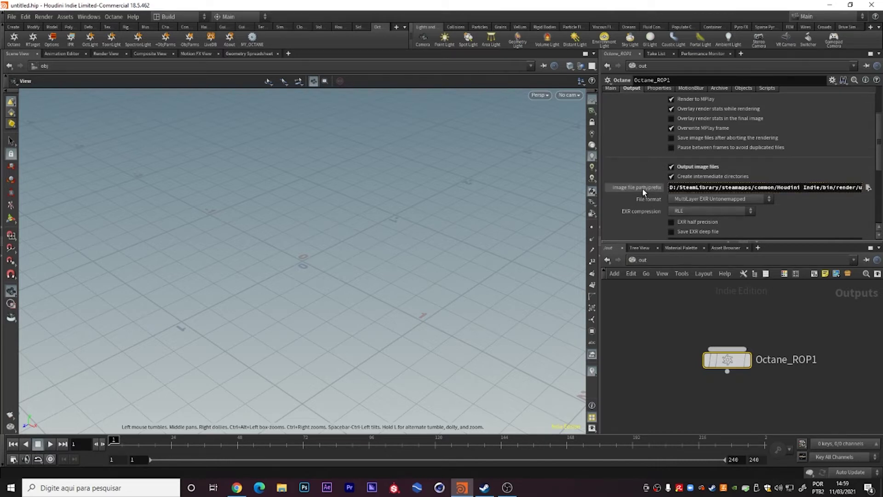
click(757, 188)
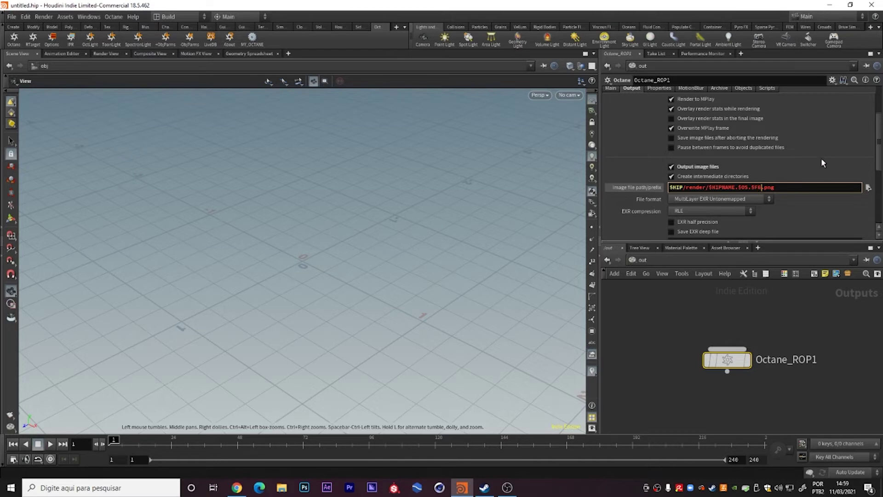
text(6)
key(Return)
click(658, 191)
drag(782, 187, 878, 144)
click(853, 171)
click(658, 187)
click(756, 188)
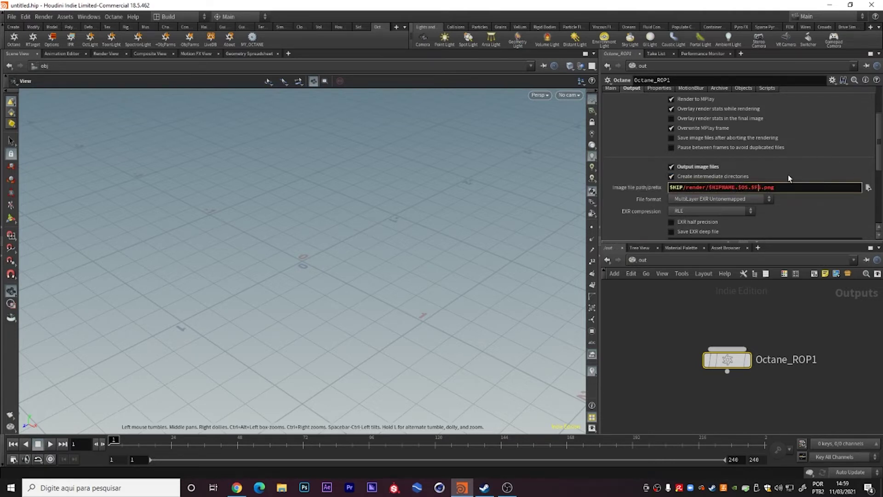
key(Return)
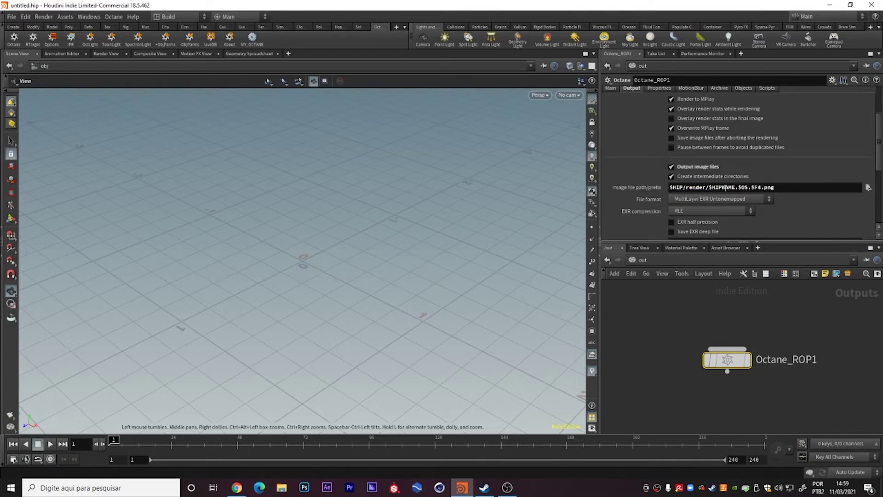
click(713, 188)
text(1)
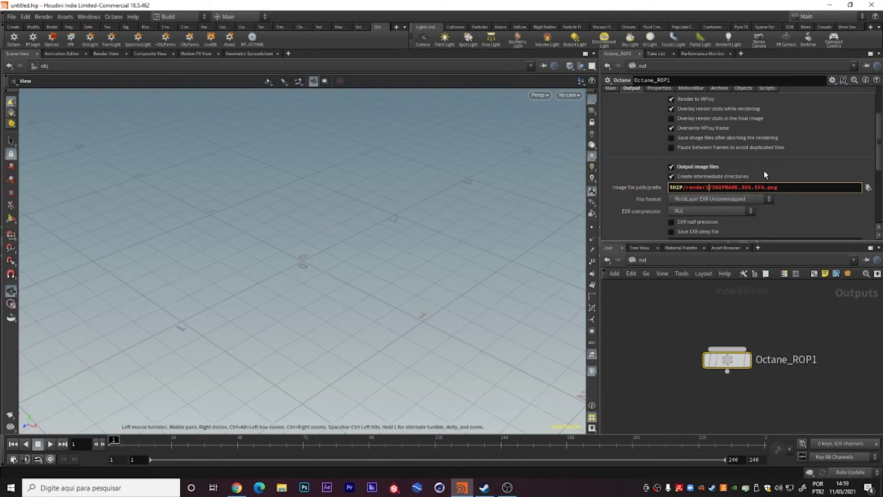
key(BackSpace)
key(Return)
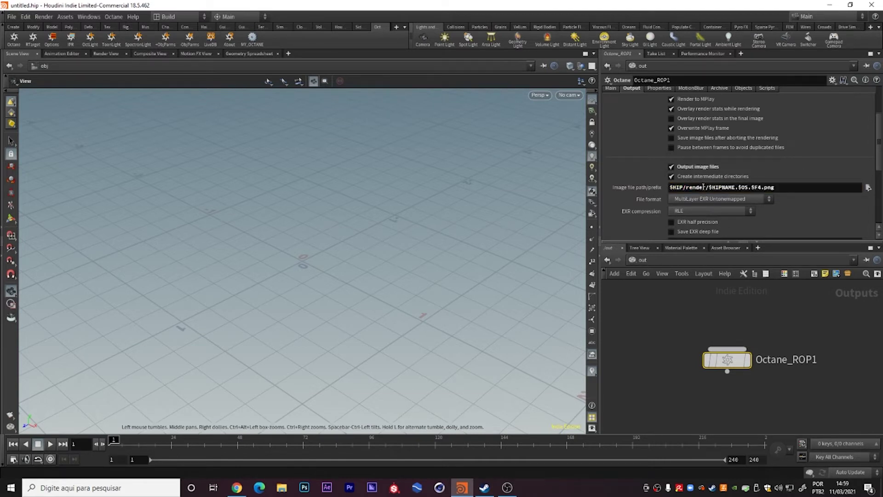
click(703, 187)
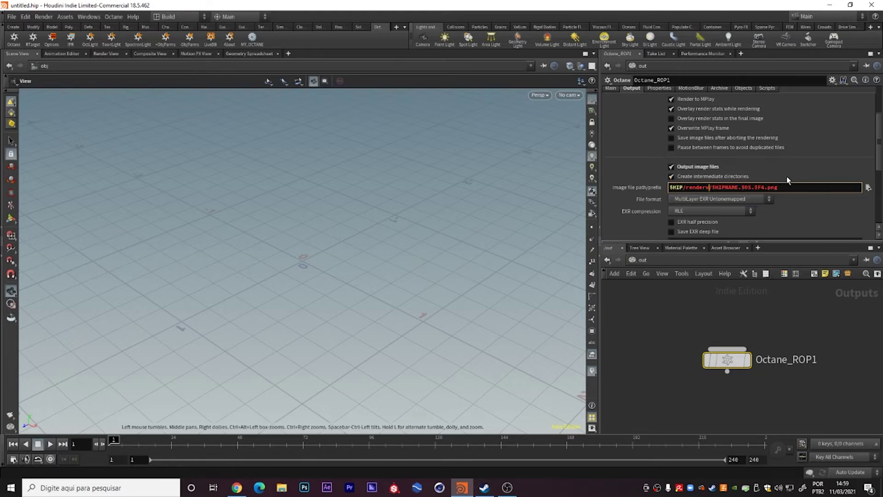
key(Return)
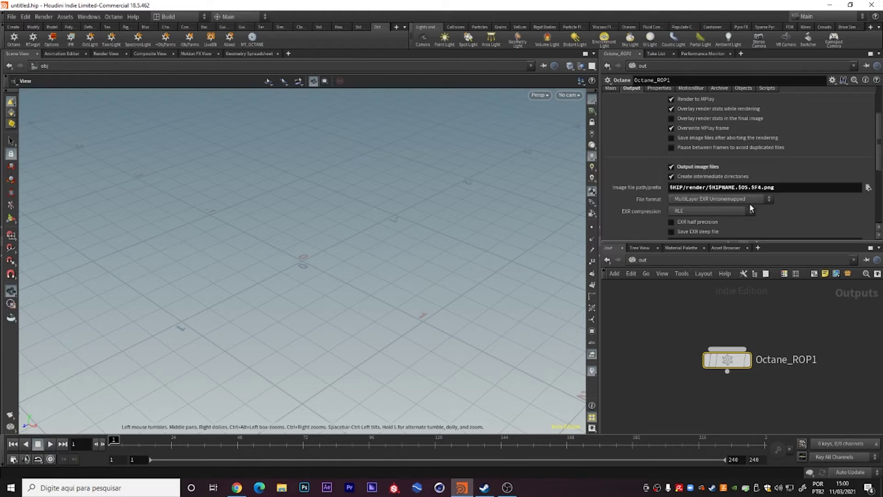
click(718, 188)
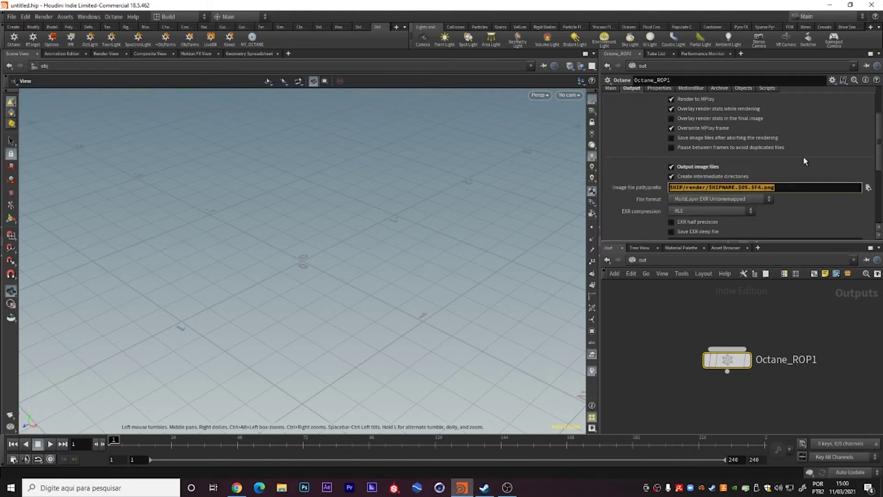
drag(778, 187, 687, 189)
click(772, 187)
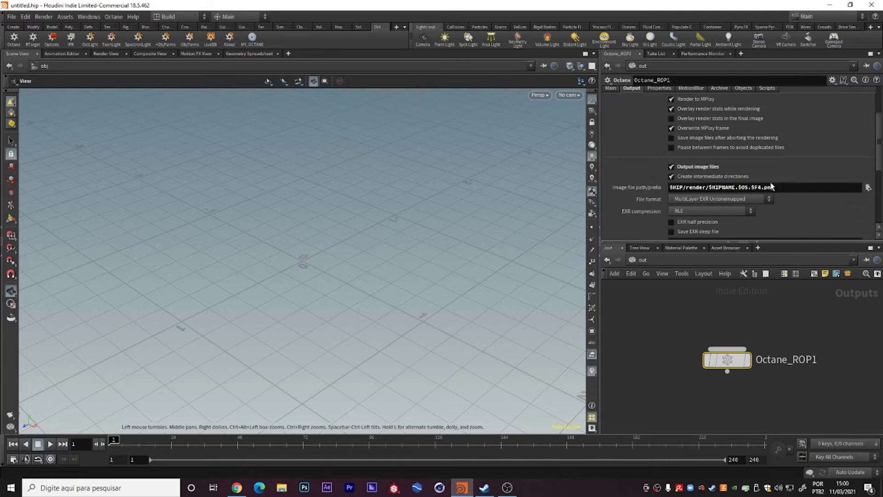
drag(749, 187, 708, 187)
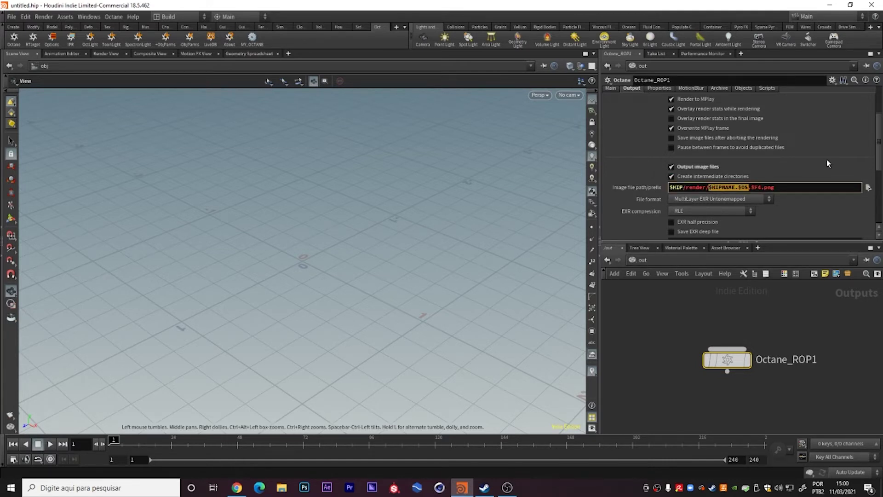
text(teste)
key(BackSpace)
key(BackSpace)
key(BackSpace)
key(BackSpace)
key(BackSpace)
key(Escape)
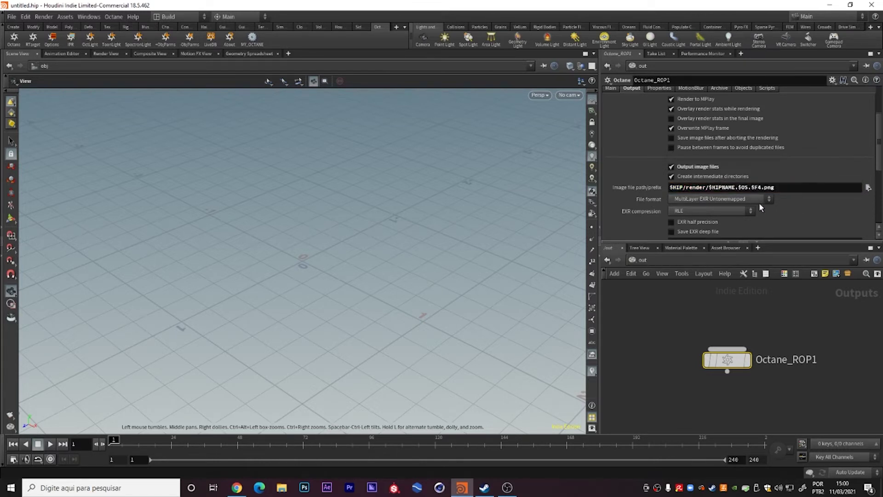
Set Octane_ROP1's output file format to PNG 16 Tonemapped.
click(697, 198)
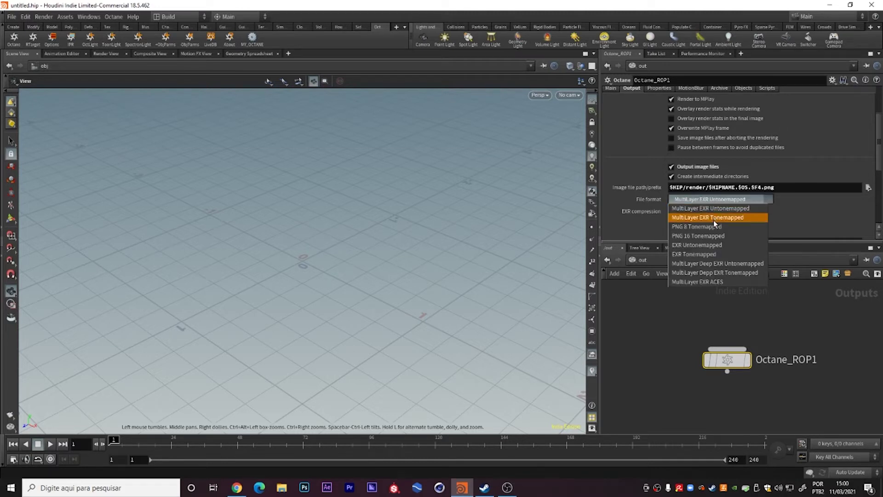
click(709, 236)
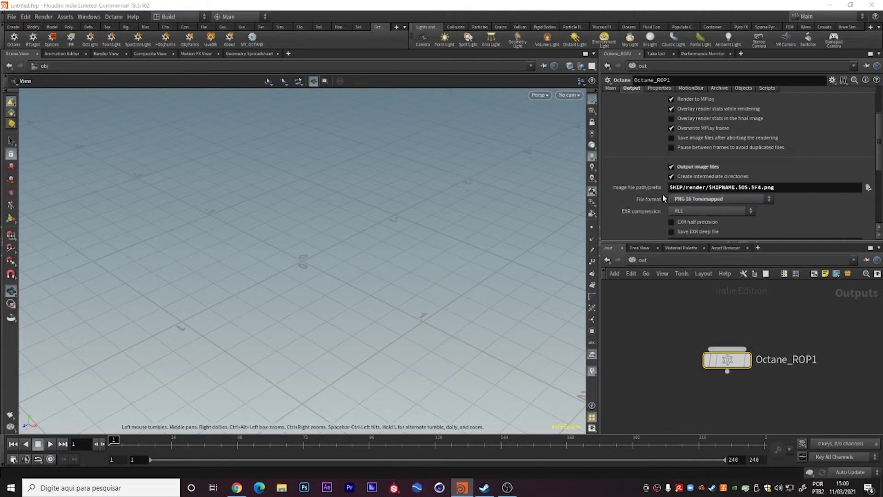
triple_click(784, 185)
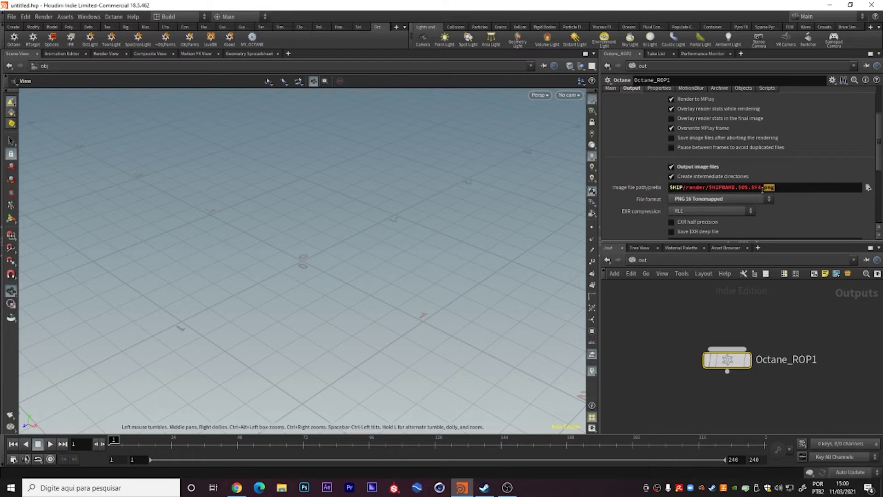
click(712, 203)
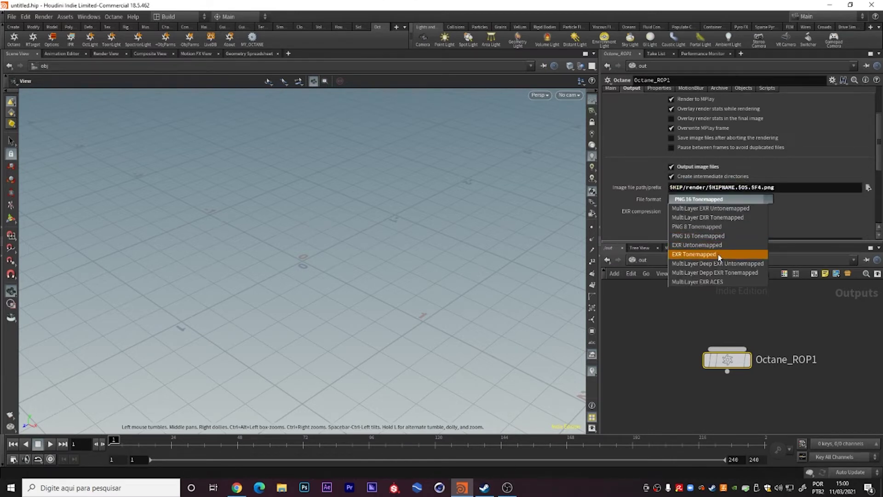
click(838, 230)
Scroll through the output settings and bring up the clay rendering and material override options.
scroll(787, 214, down, 2)
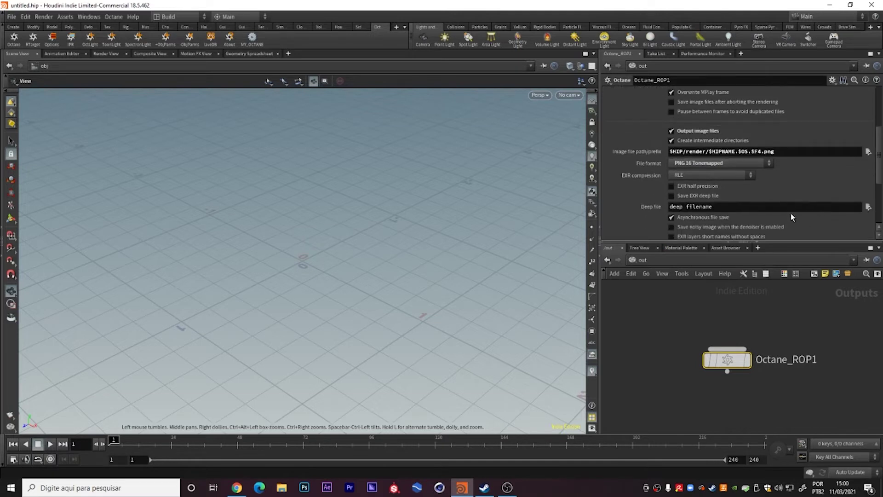
scroll(804, 188, down, 2)
scroll(804, 188, down, 1)
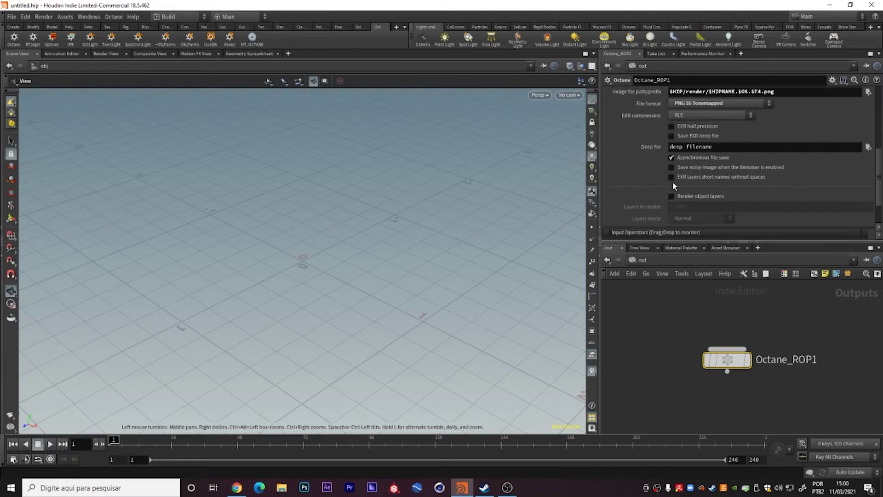
scroll(719, 218, down, 1)
scroll(690, 194, up, 2)
scroll(647, 173, up, 2)
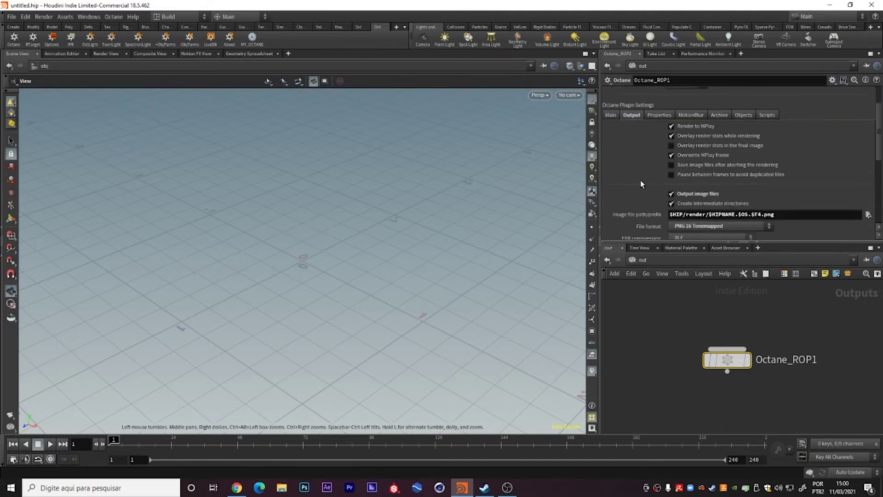
scroll(646, 173, up, 1)
click(657, 161)
Review the Clay Rendering modes and MotionBlur settings, ending on Octane_ROP1's Objects tab.
click(688, 171)
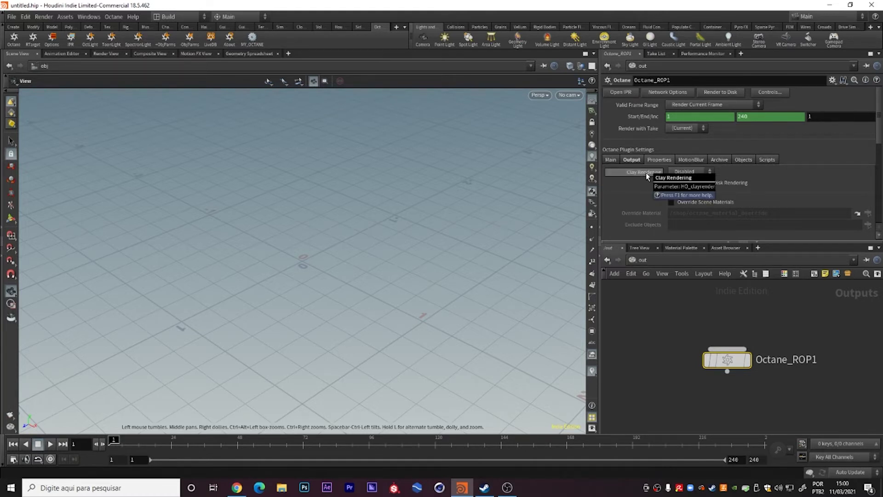
click(690, 159)
scroll(741, 176, down, 1)
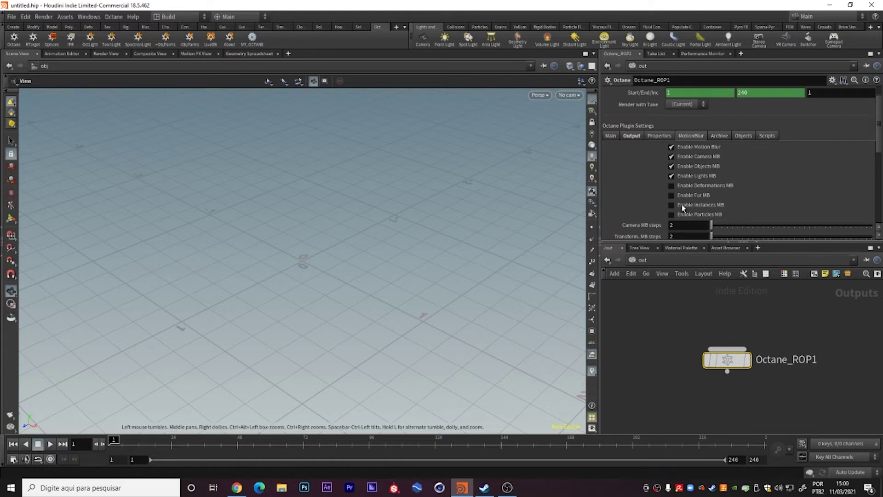
scroll(637, 186, down, 3)
scroll(637, 185, up, 3)
scroll(638, 190, up, 1)
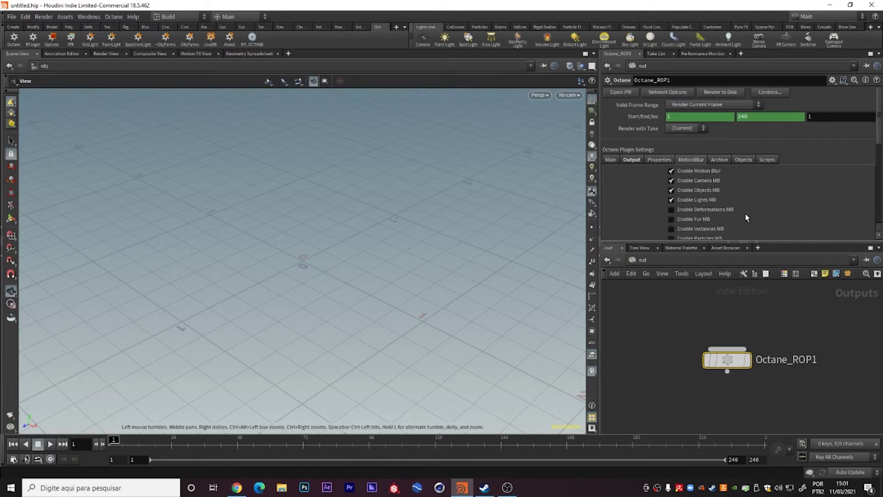
click(659, 159)
click(719, 159)
click(764, 160)
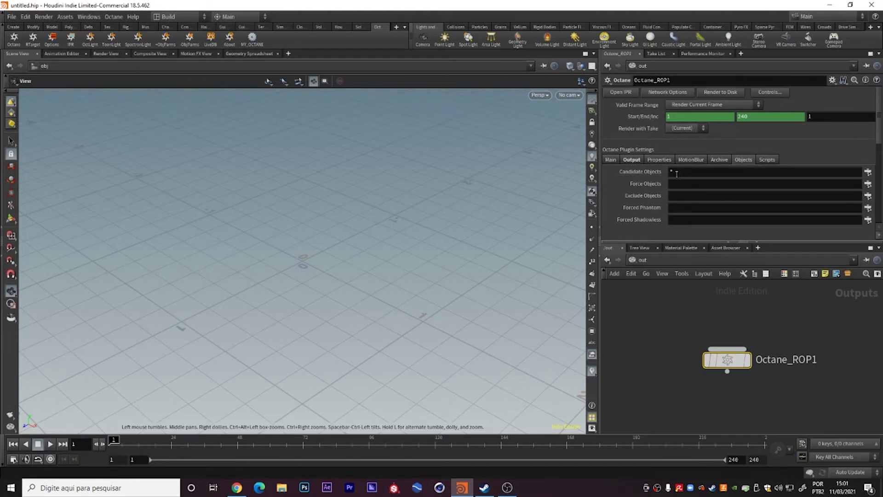
Check the Candidate and Force Objects fields, then add a geo1 Geometry node in obj.
click(690, 174)
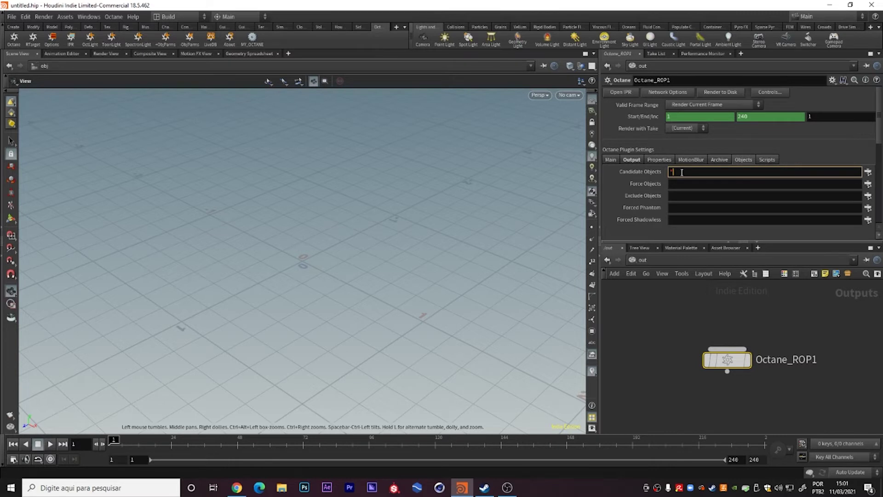
click(693, 183)
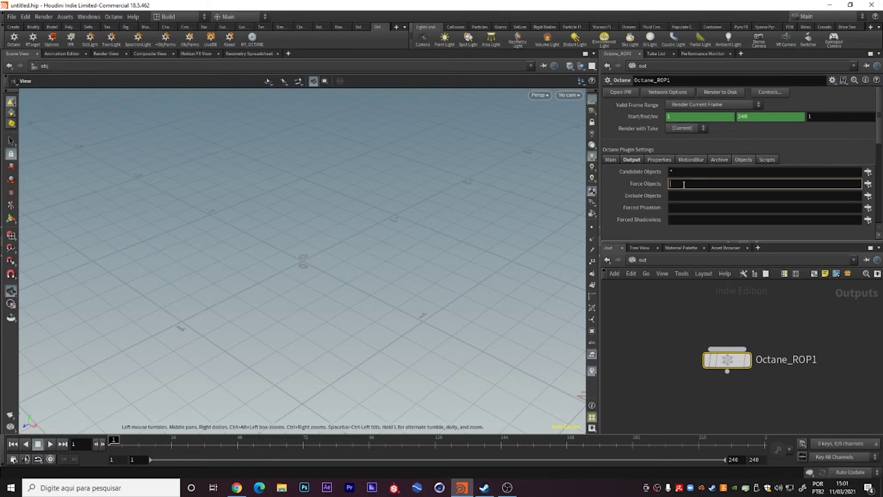
click(636, 261)
click(655, 299)
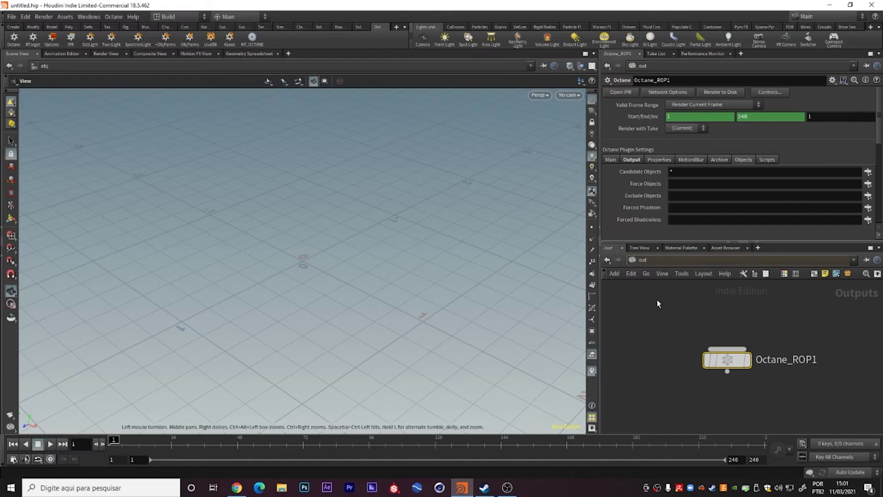
key(Tab)
click(739, 329)
click(738, 325)
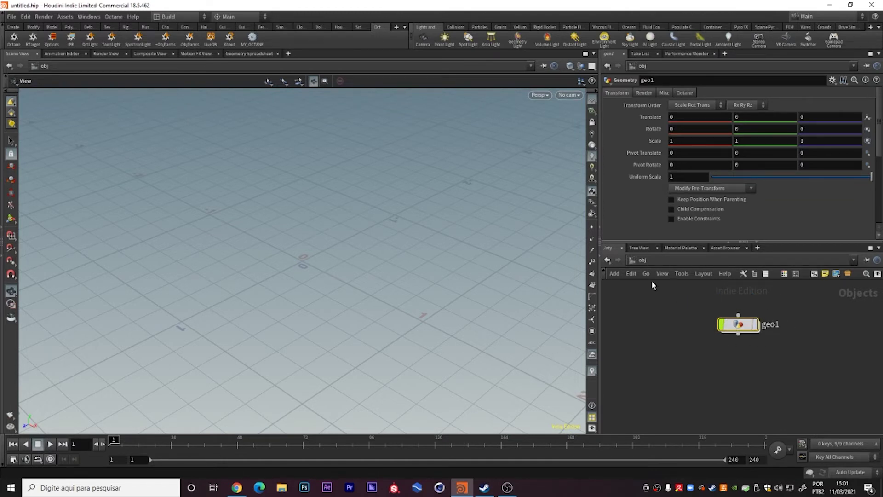
Return to out and review the Exclude, Forced Phantom, Forced Shadowless and Force object lists.
click(643, 260)
click(649, 310)
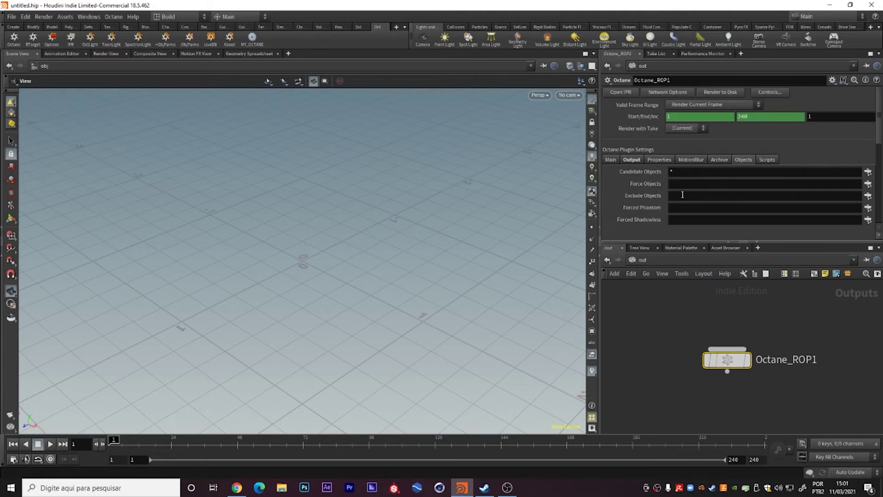
click(700, 196)
click(694, 208)
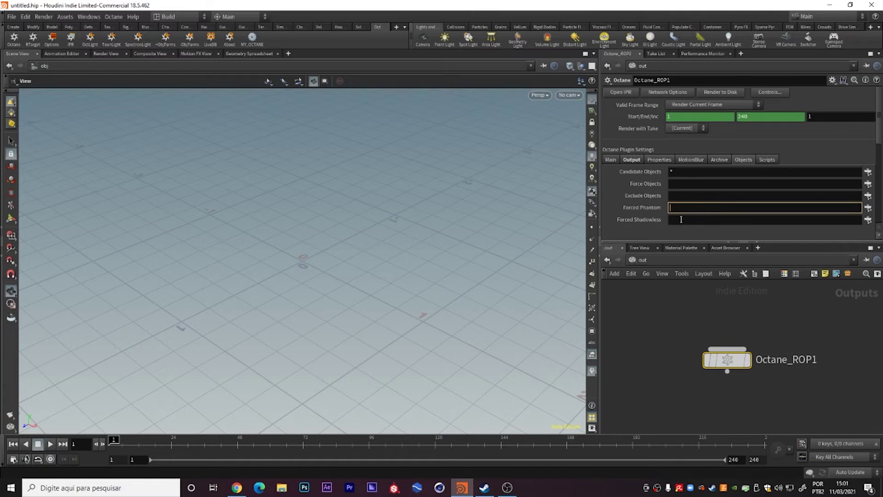
click(673, 220)
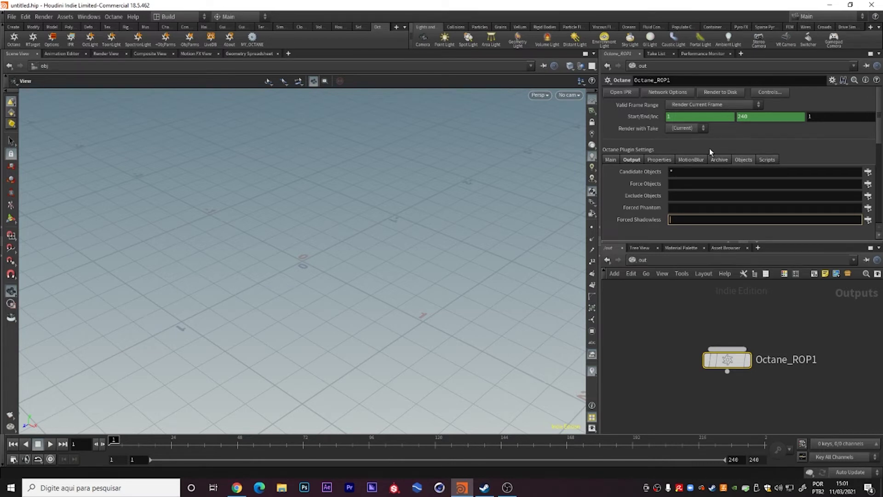
click(669, 184)
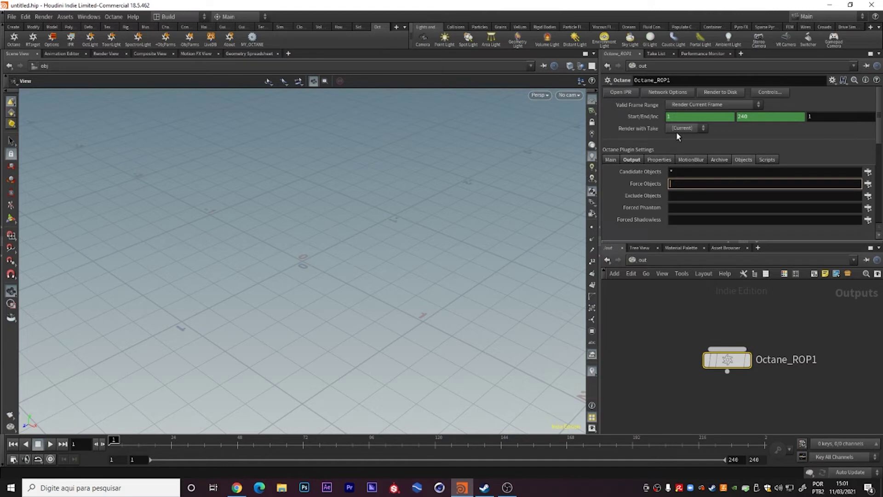
click(697, 151)
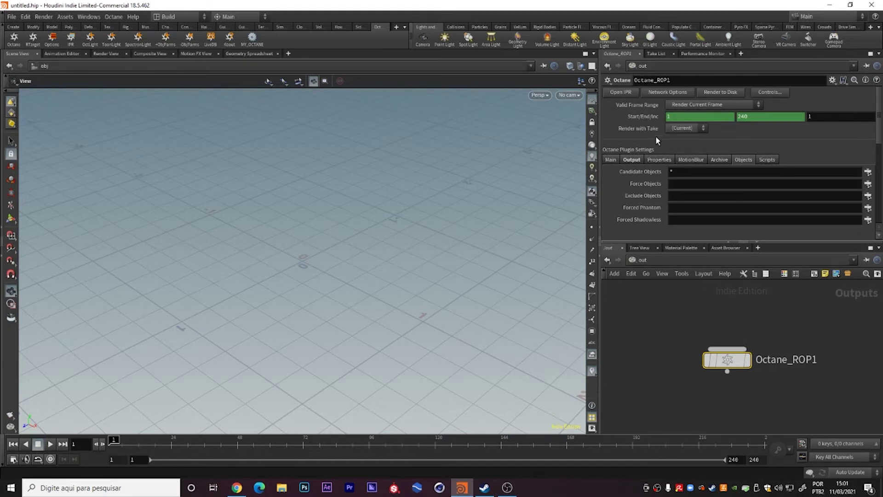
Set Valid Frame Range to Render Frame Range (1–240), keep Take at (Current), and view the Take List.
click(705, 109)
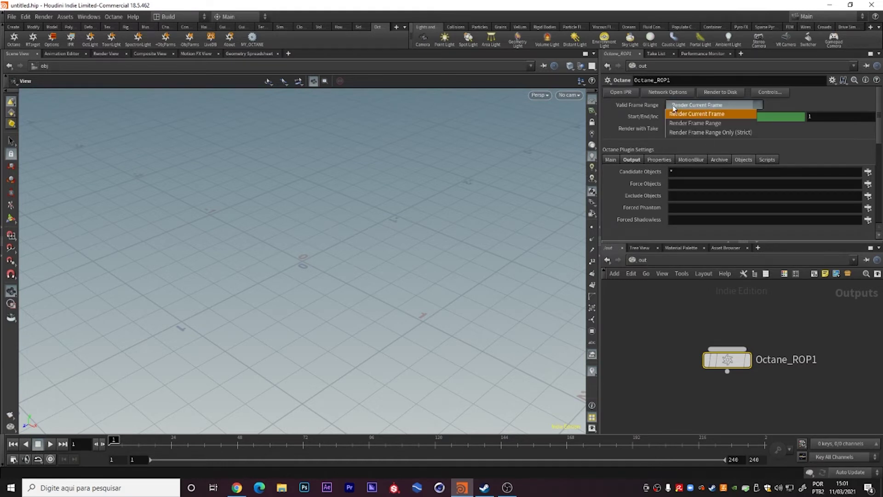
click(695, 120)
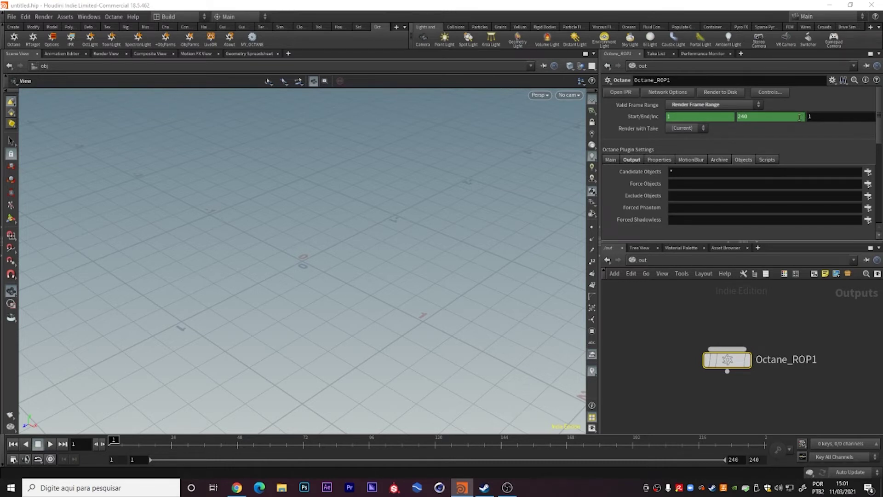
click(697, 129)
click(690, 138)
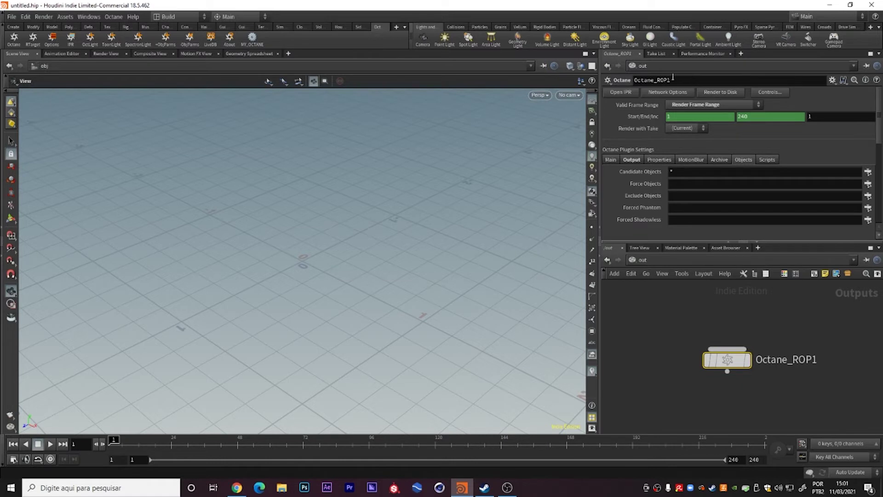
click(655, 54)
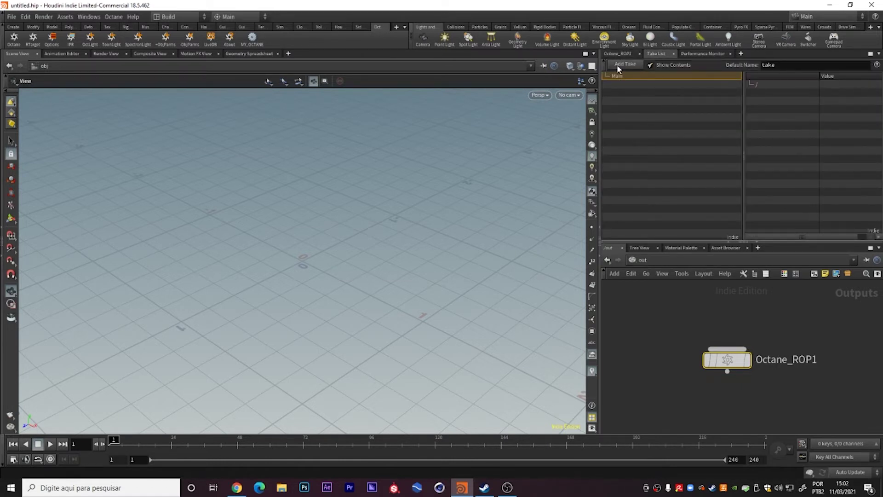
Go from Octane_ROP1 through obj to the shop network and pan to octane_rendertarget_dl1.
click(626, 53)
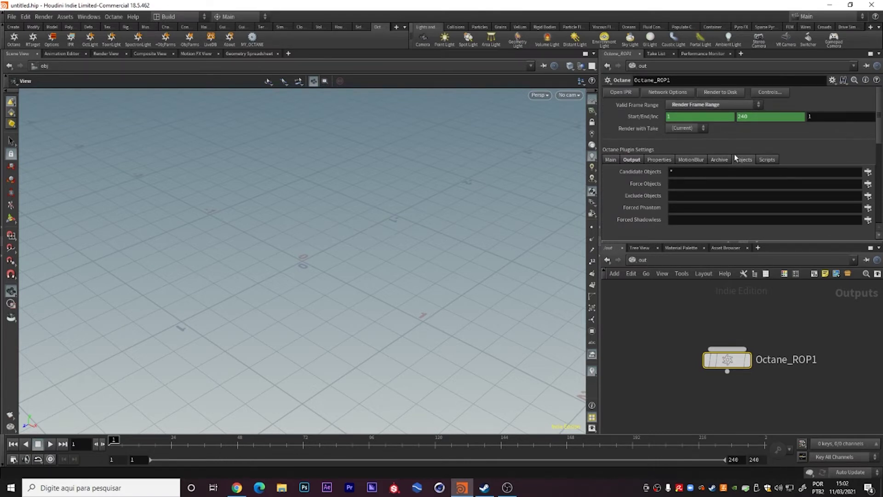
click(643, 261)
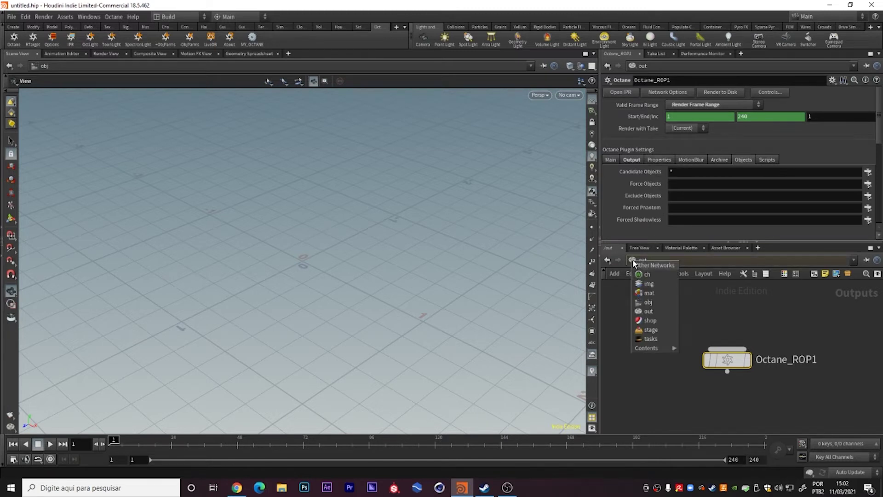
click(658, 305)
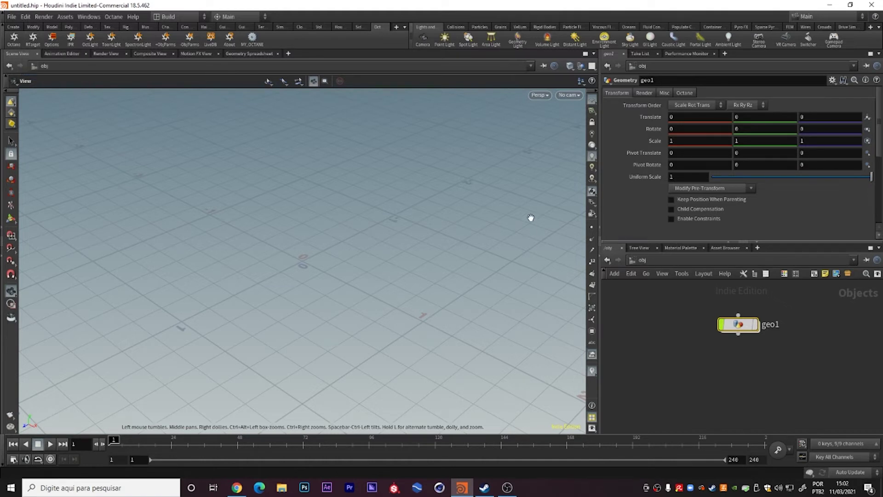
click(633, 261)
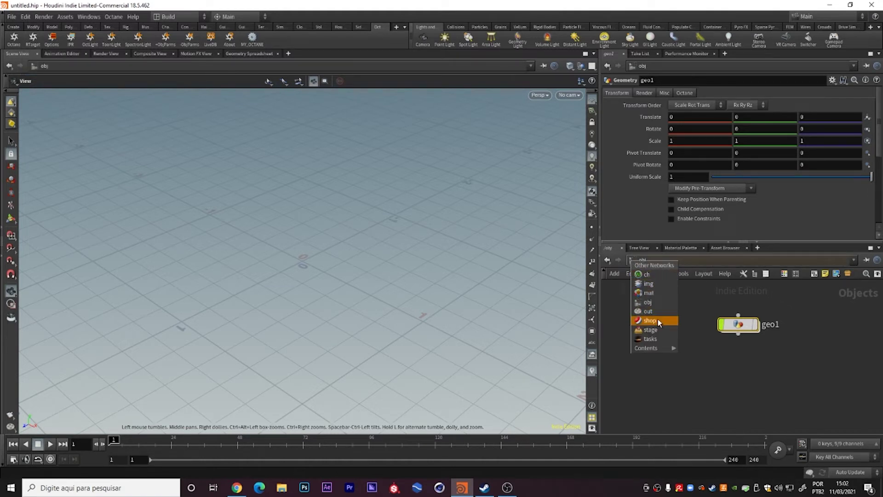
click(659, 321)
mouse_move(765, 353)
middle_down()
mouse_move(703, 300)
mouse_move(741, 321)
middle_up()
scroll(707, 316, up, 2)
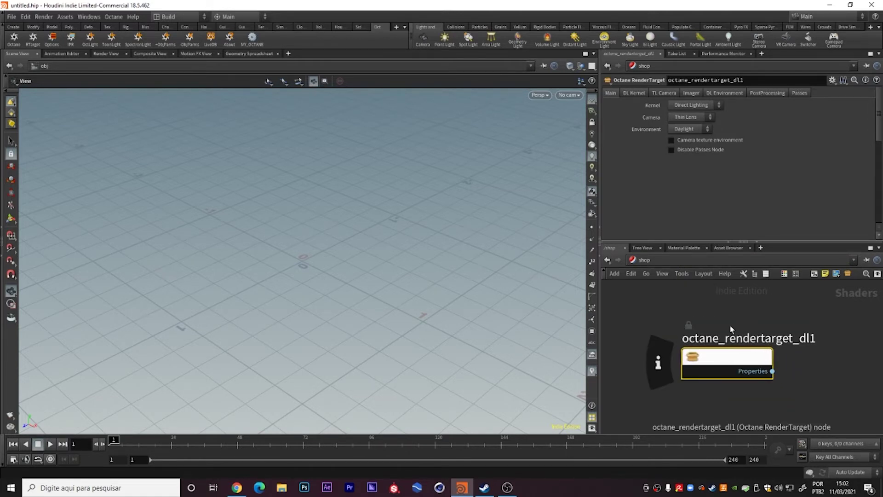
Confirm Direct Lighting kernel, Thin Lens camera and Daylight environment, then show the DL Kernel settings.
middle_drag(714, 299, 761, 293)
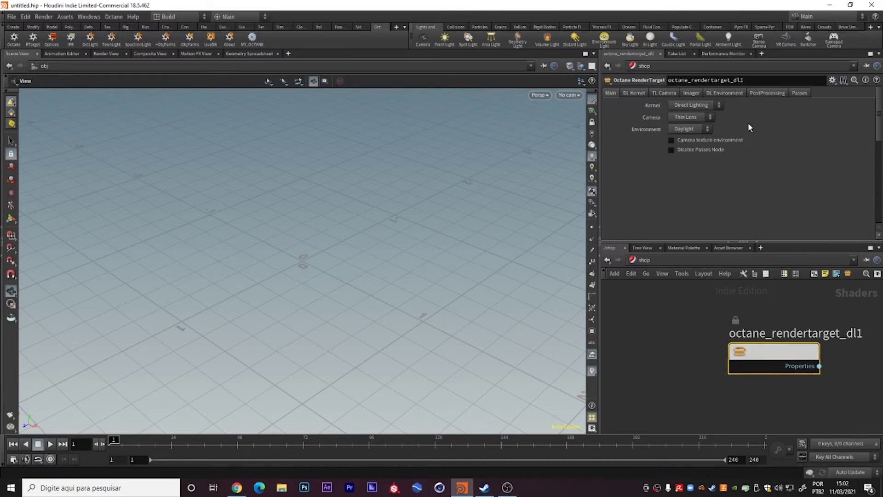
click(712, 108)
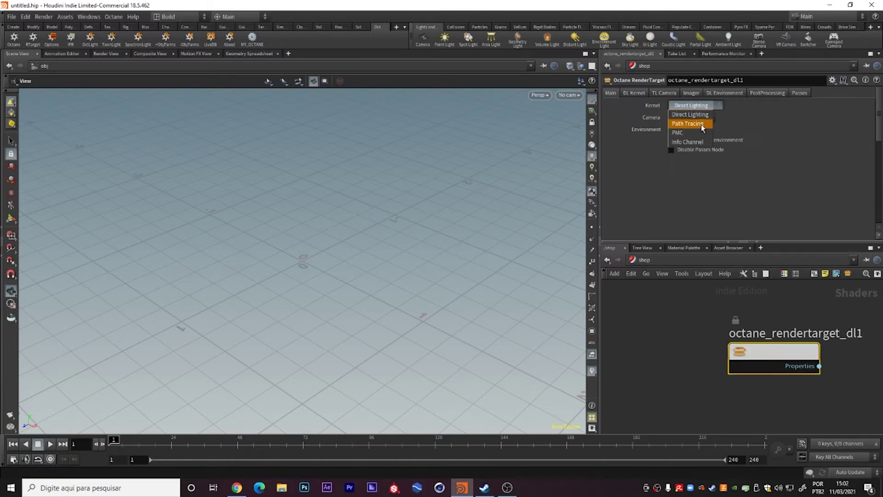
click(711, 117)
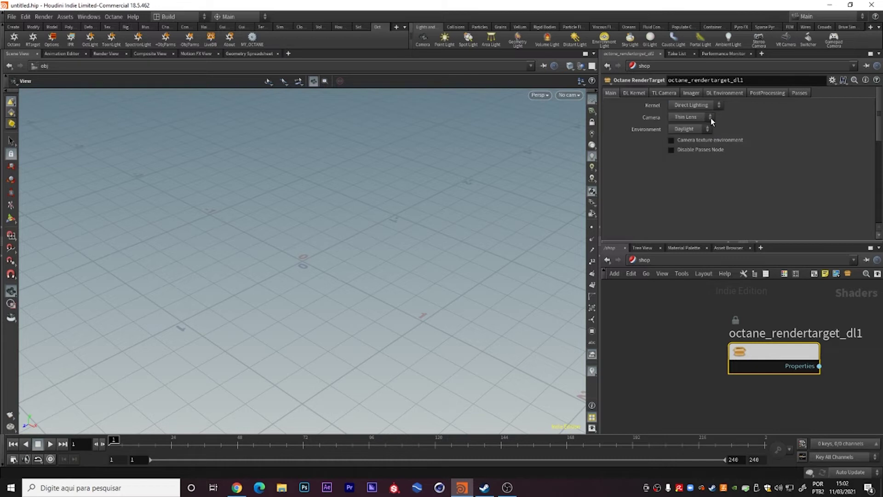
click(730, 112)
click(704, 118)
click(700, 131)
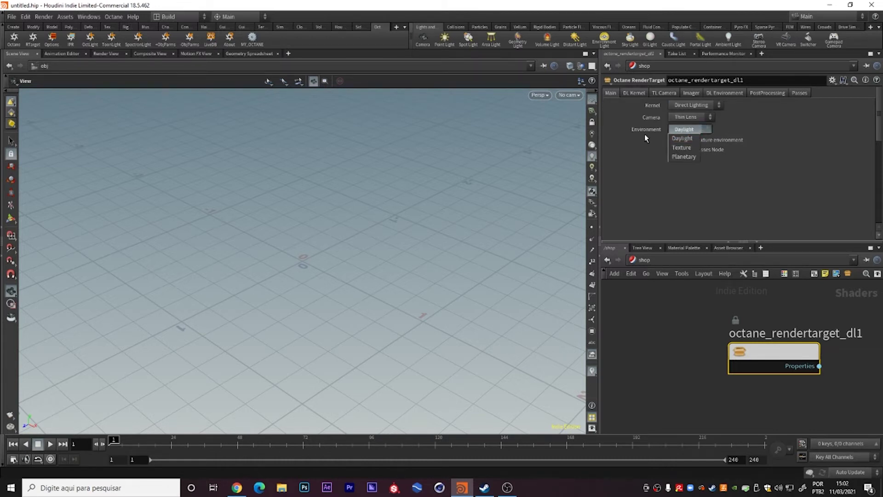
click(743, 123)
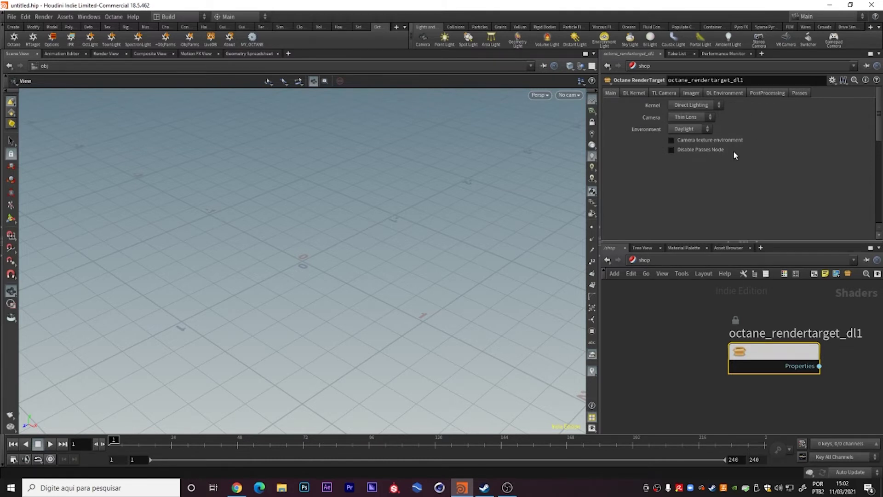
click(635, 92)
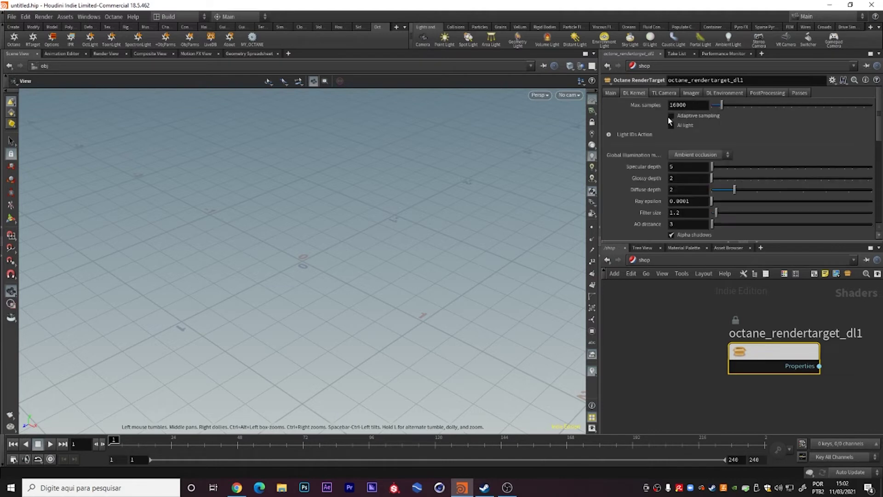
Note the 16000 Max samples value and switch the render kernel to Path Tracing.
drag(699, 110, 623, 114)
click(611, 94)
click(692, 105)
click(639, 93)
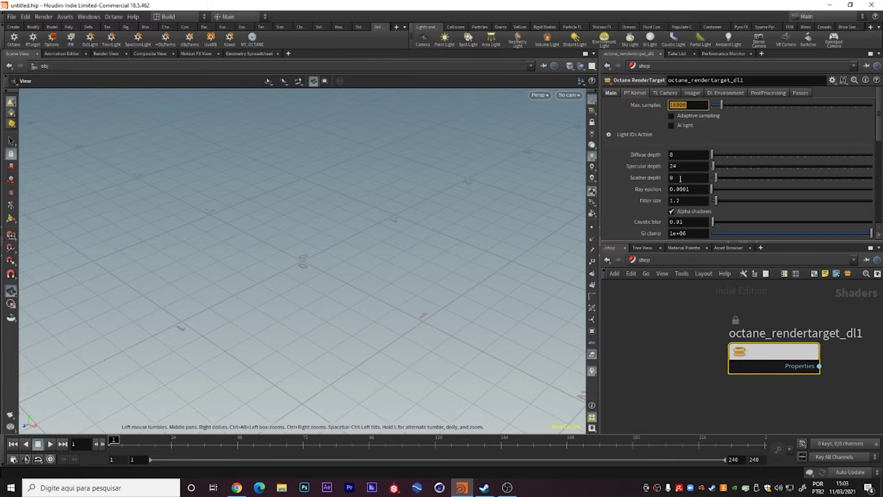
Scroll through the path tracing kernel settings, then show the TL Camera settings.
scroll(681, 179, down, 2)
scroll(680, 178, down, 2)
scroll(653, 152, down, 2)
scroll(642, 137, down, 3)
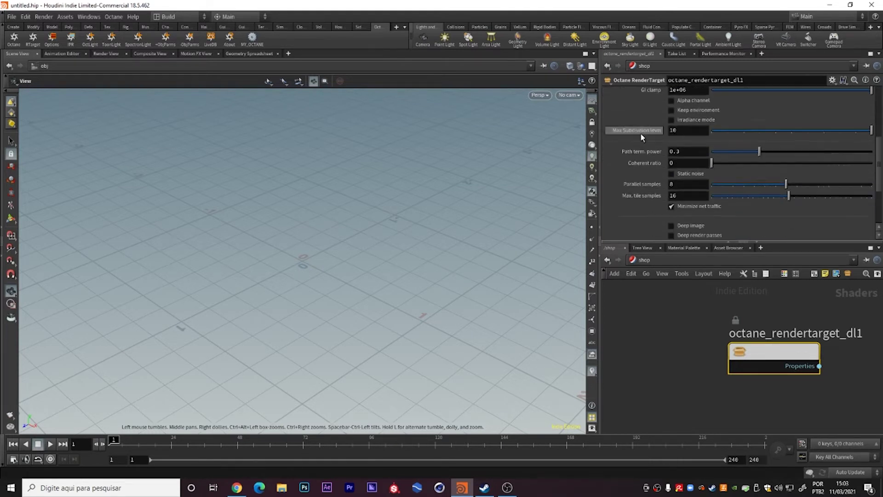
scroll(659, 168, down, 4)
scroll(648, 161, up, 6)
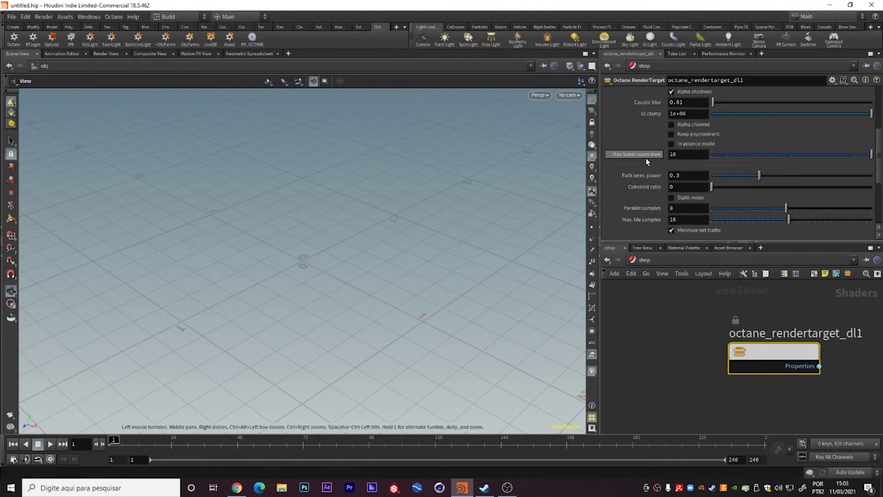
scroll(678, 198, up, 2)
scroll(638, 208, up, 2)
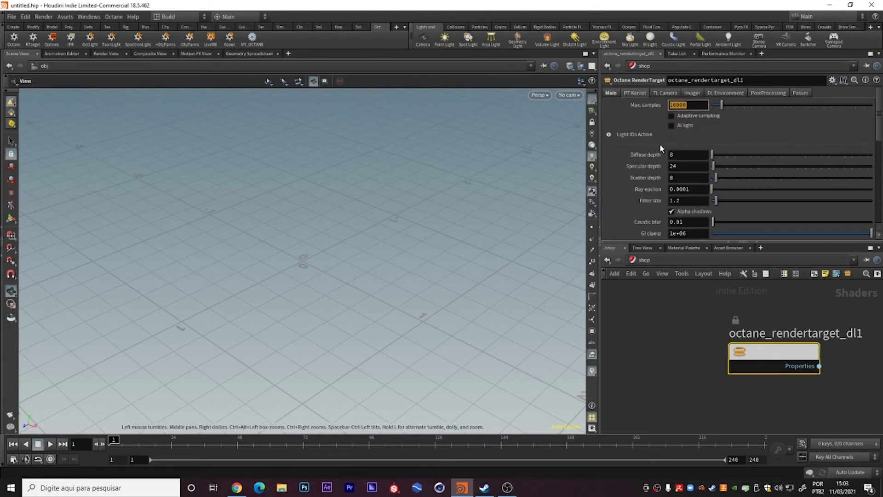
scroll(686, 187, down, 2)
scroll(660, 187, up, 2)
mouse_move(645, 155)
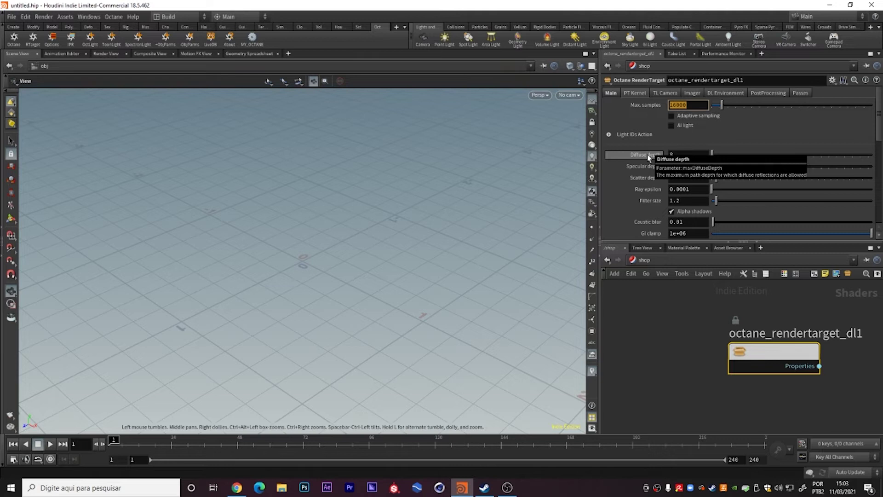
click(665, 92)
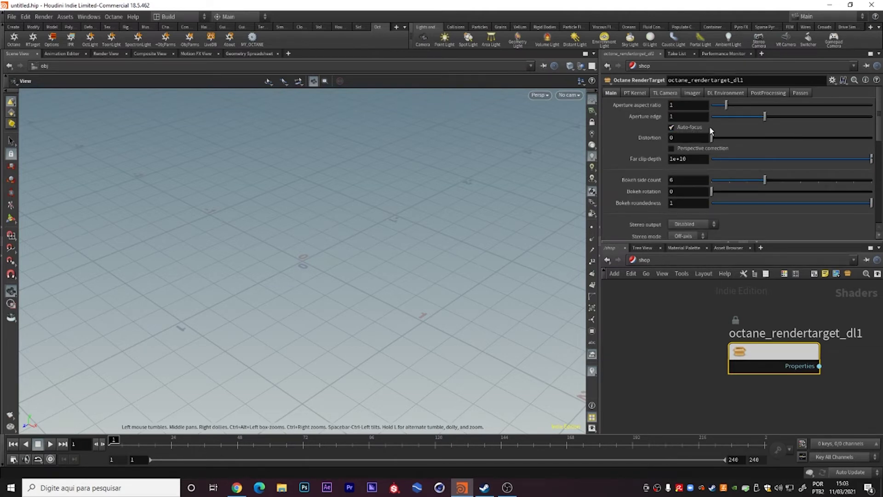
Show the Imager settings and keep the Response, Gamma, LUT tone-mapping order.
scroll(661, 170, down, 2)
scroll(642, 154, up, 2)
click(693, 93)
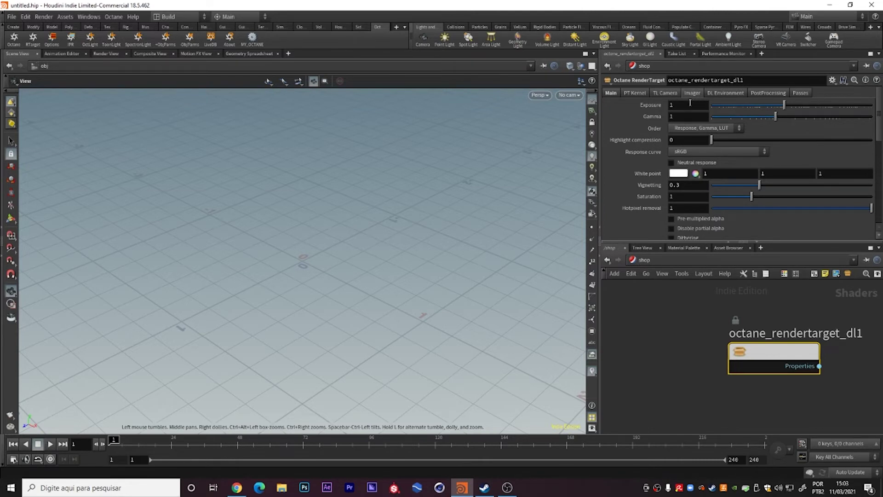
click(676, 106)
click(694, 128)
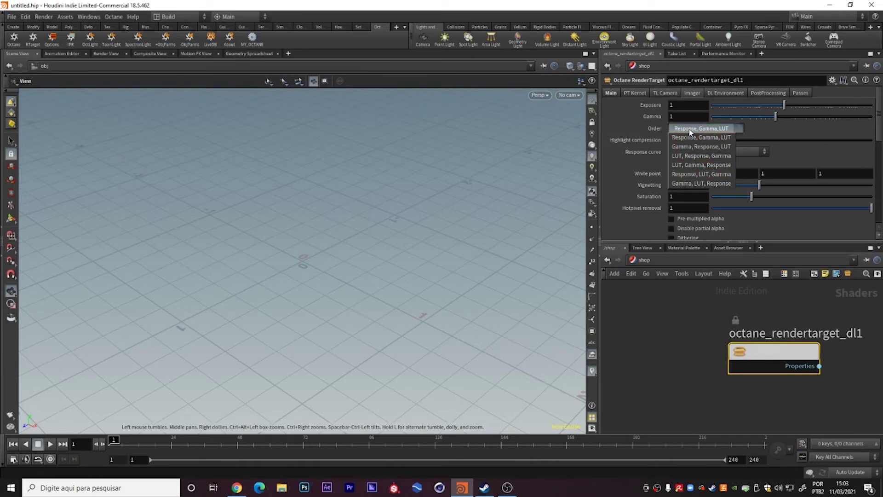
click(694, 137)
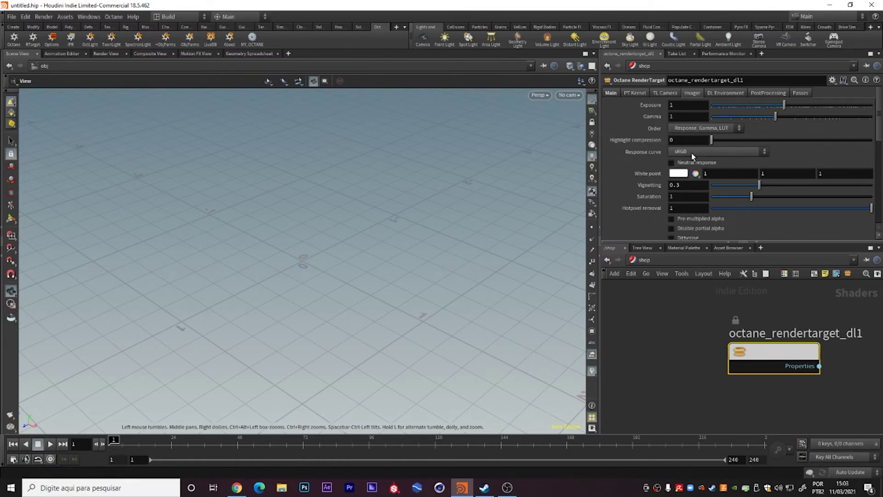
Browse the available response curves and keep the sRGB curve.
click(692, 155)
scroll(695, 264, down, 4)
scroll(716, 369, down, 3)
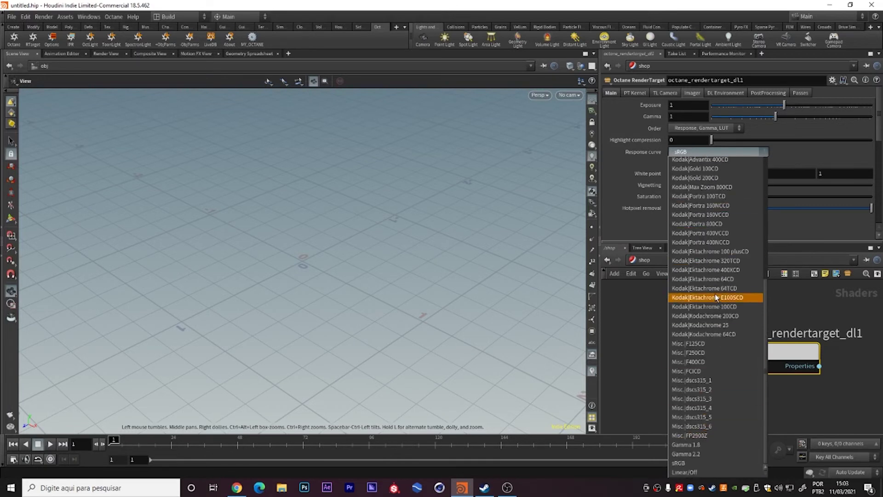
scroll(718, 451, up, 1)
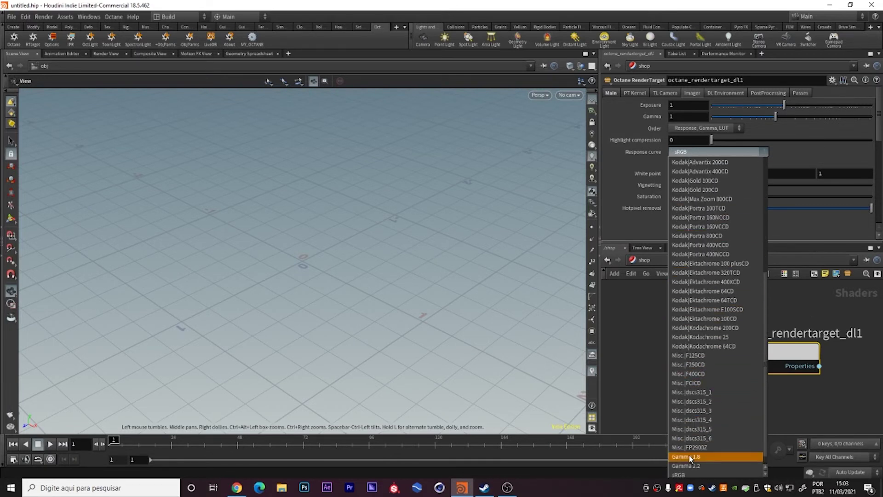
click(639, 340)
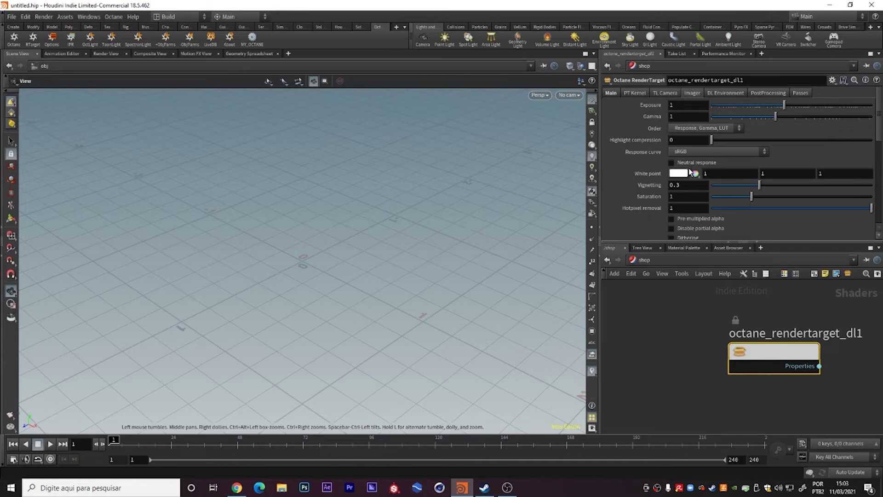
Review the remaining settings, then show the Daylight environment (latitude -37.8437, longitude 174.509).
scroll(690, 221, down, 2)
scroll(655, 154, down, 2)
scroll(653, 145, down, 1)
scroll(637, 158, down, 1)
scroll(658, 148, down, 1)
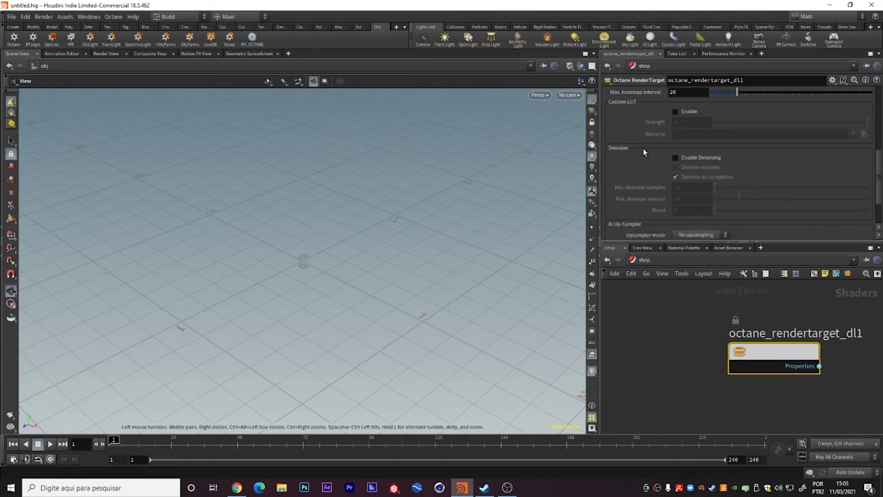
scroll(662, 178, up, 2)
scroll(641, 172, up, 3)
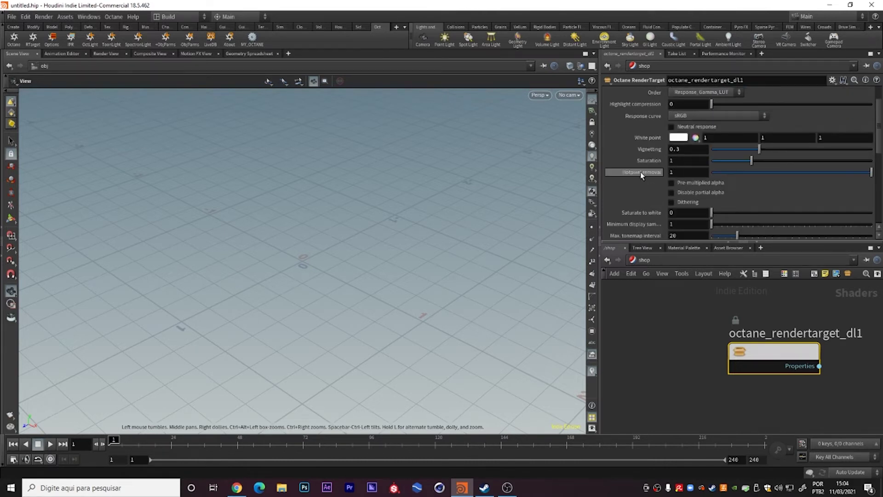
scroll(672, 121, up, 3)
click(728, 94)
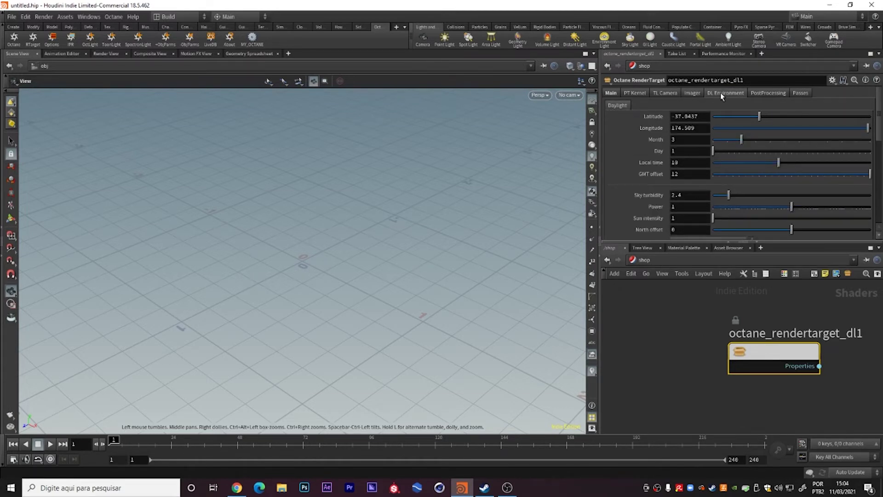
Set post-processing bloom power to about 1.2 and glare to about 0.57, leaving post-processing disabled.
scroll(652, 150, down, 3)
scroll(652, 147, up, 3)
scroll(653, 147, down, 5)
scroll(656, 140, up, 3)
scroll(661, 131, up, 2)
click(775, 94)
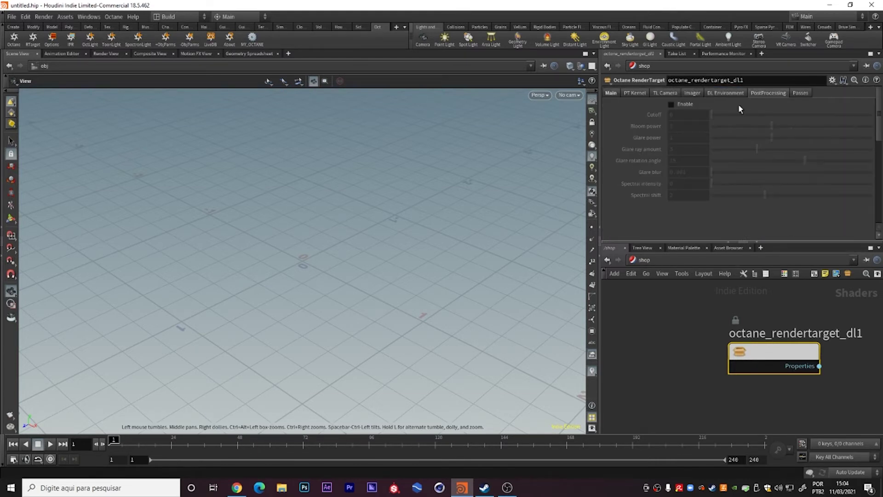
click(679, 104)
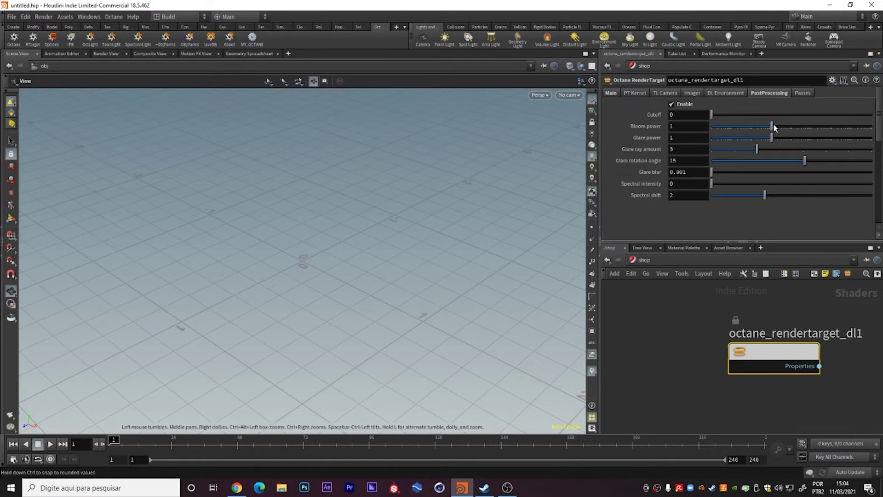
drag(773, 126, 784, 125)
drag(784, 128, 766, 138)
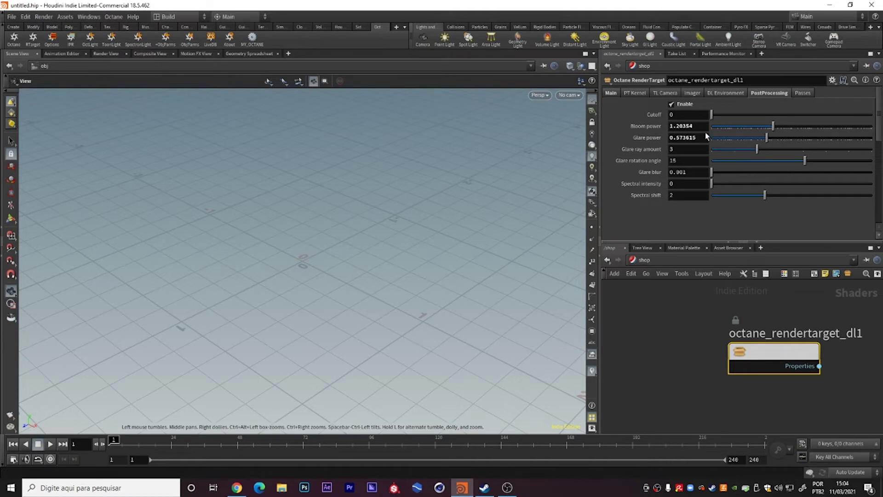
click(672, 104)
Review the render passes, return to Main settings, and move the render target node up-right.
click(801, 93)
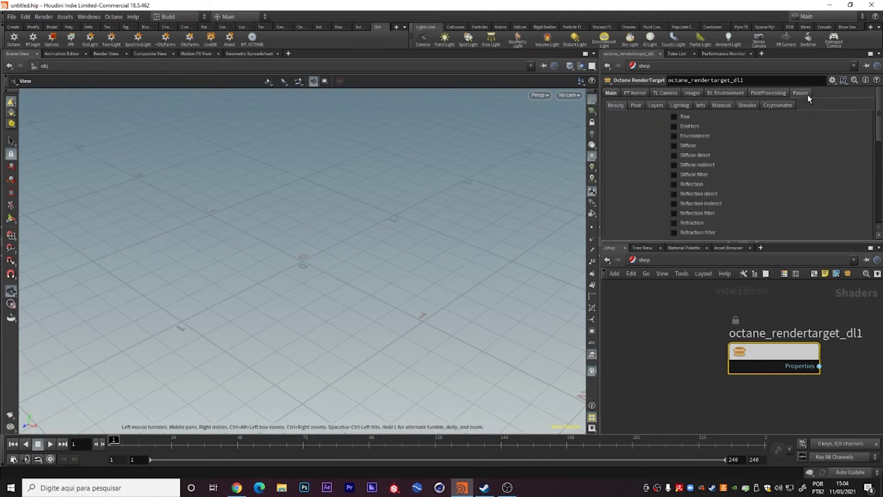
scroll(702, 134, down, 3)
scroll(709, 170, down, 2)
scroll(709, 171, up, 2)
scroll(713, 189, up, 3)
click(613, 93)
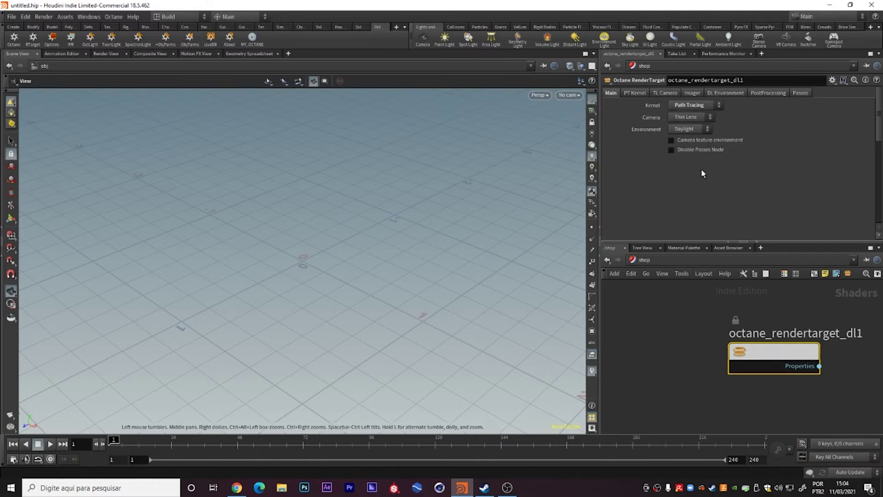
drag(779, 361, 793, 351)
scroll(736, 345, down, 2)
click(681, 322)
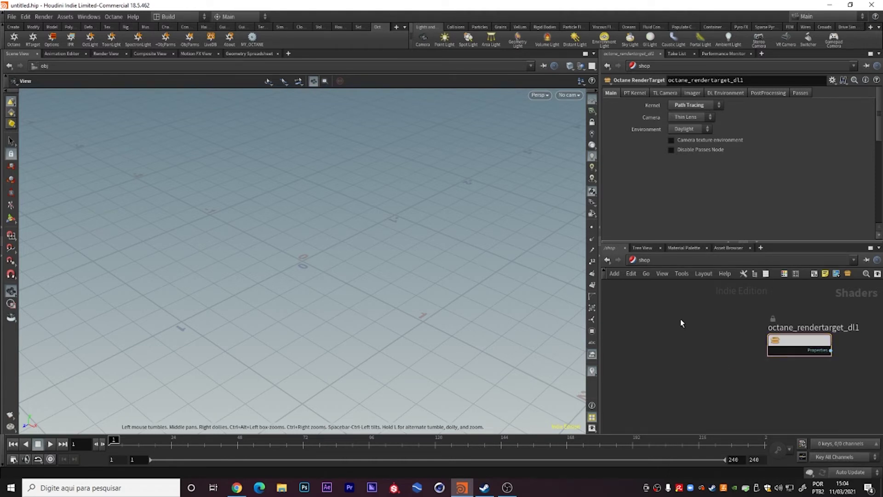
Place an Octane Network node, rename it TESTE, and dive inside to its octane_material1.
key(Tab)
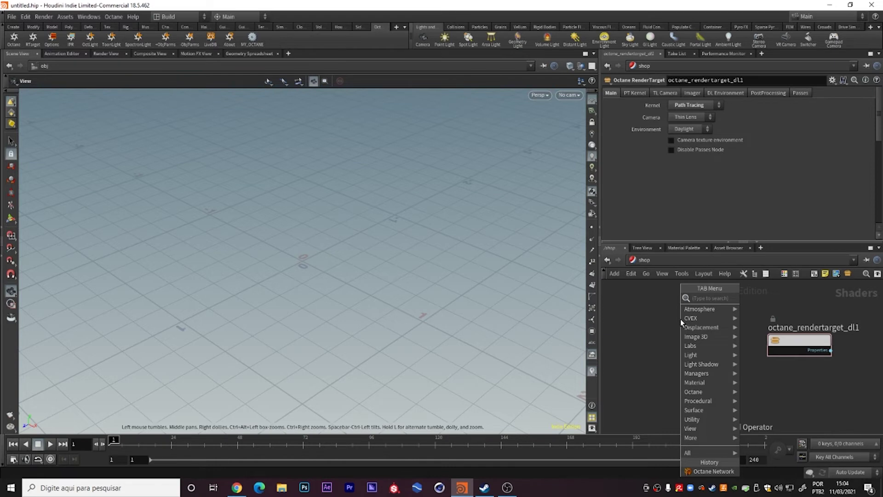
text(net)
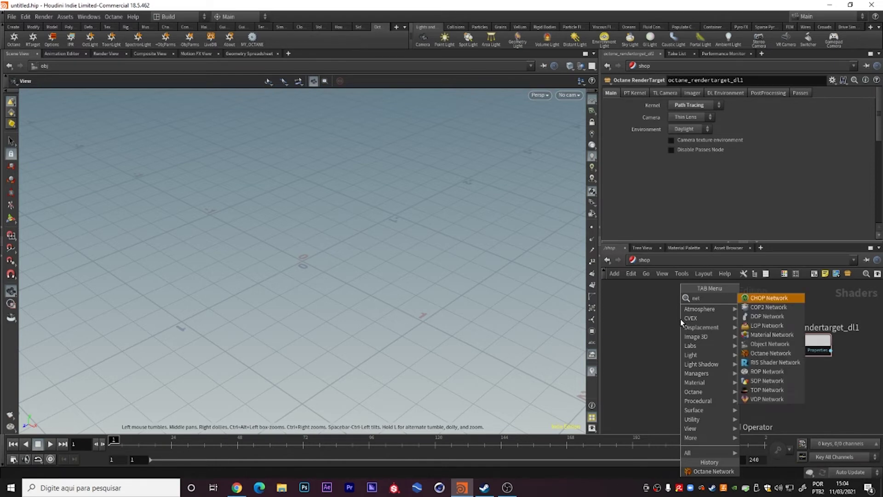
key(Up)
key(Up)
key(Up)
key(Up)
key(Up)
key(Up)
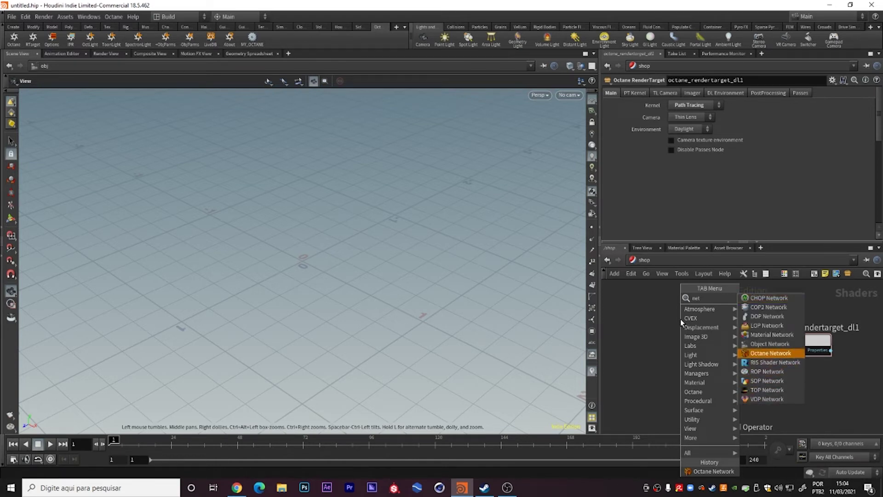
key(Return)
click(681, 318)
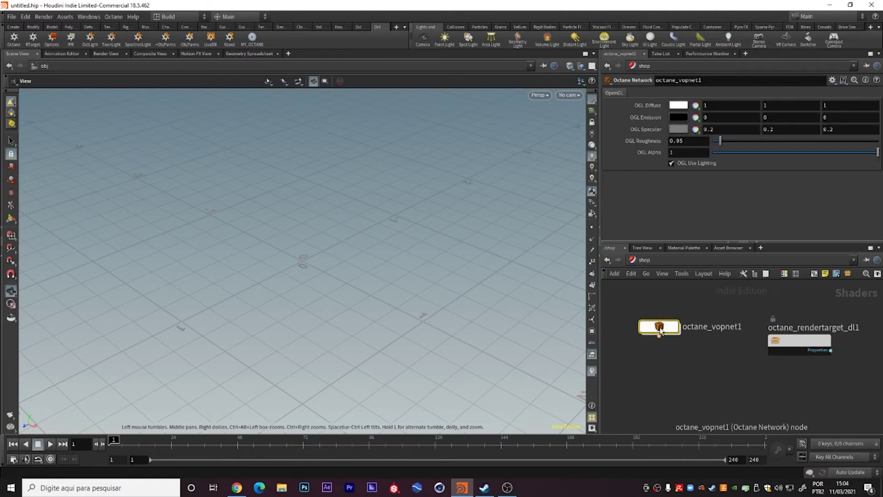
double_click(721, 326)
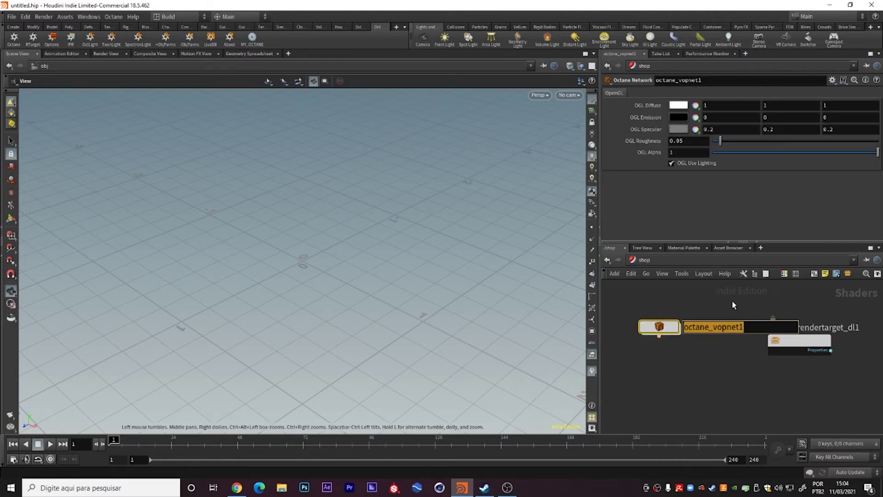
text(TESTE)
key(Return)
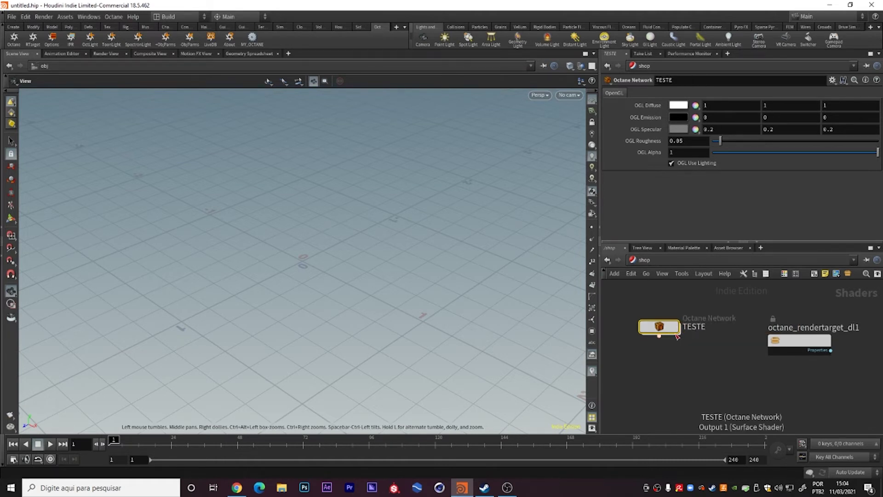
double_click(659, 327)
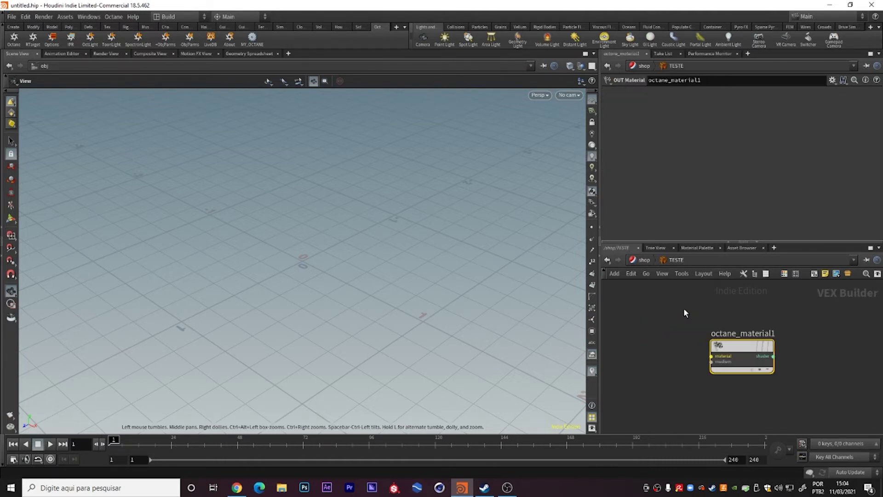
Add a Material_Glossy node and wire it into octane_material1's material input.
middle_drag(684, 308, 710, 327)
key(Tab)
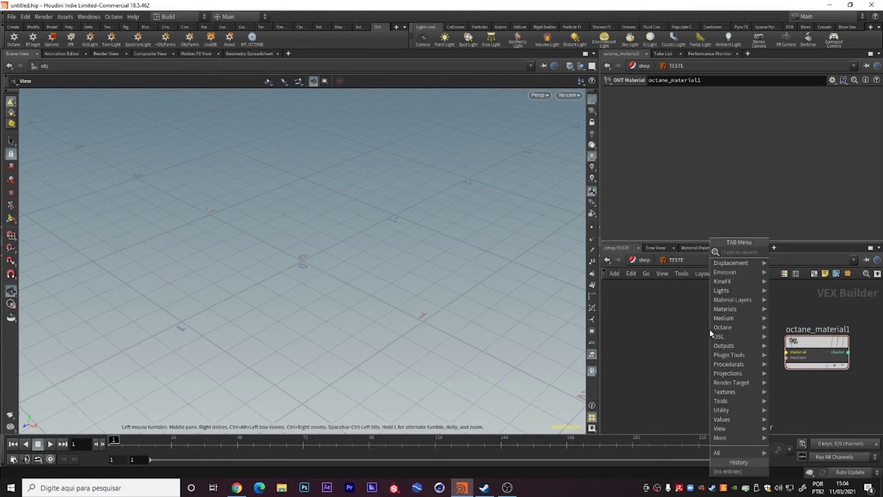
text(gloss)
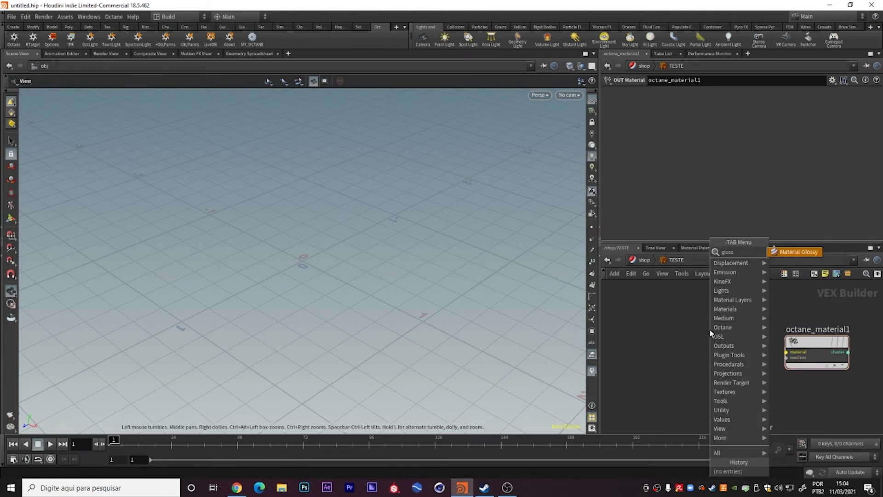
key(Return)
click(709, 328)
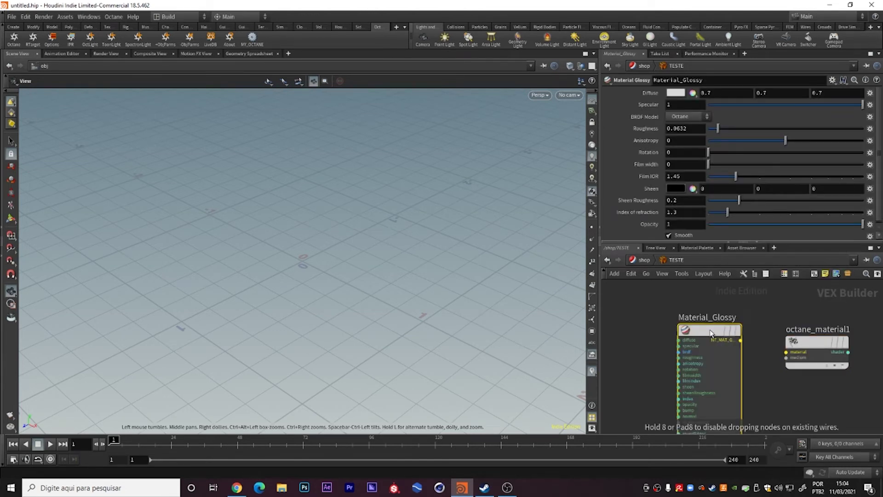
click(740, 340)
click(786, 352)
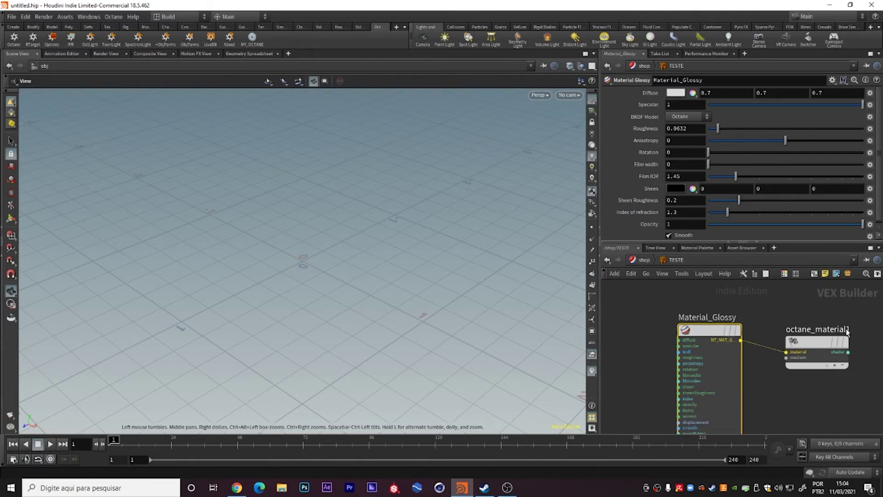
drag(818, 349, 819, 337)
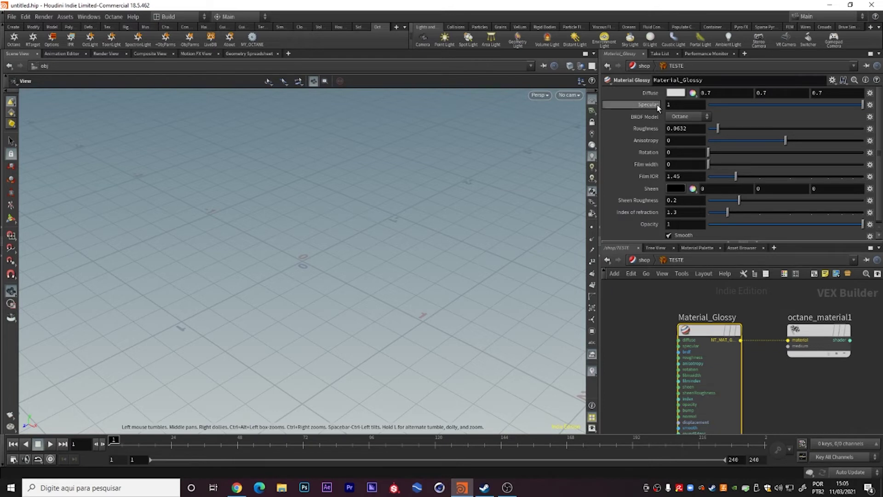
Review the glossy material settings, keeping BRDF Model set to Octane.
click(701, 116)
click(747, 117)
scroll(652, 167, down, 1)
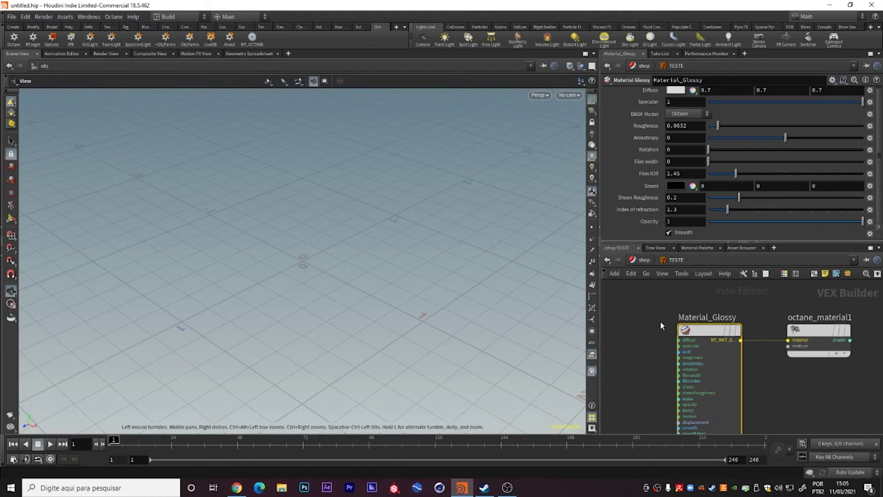
scroll(660, 321, down, 2)
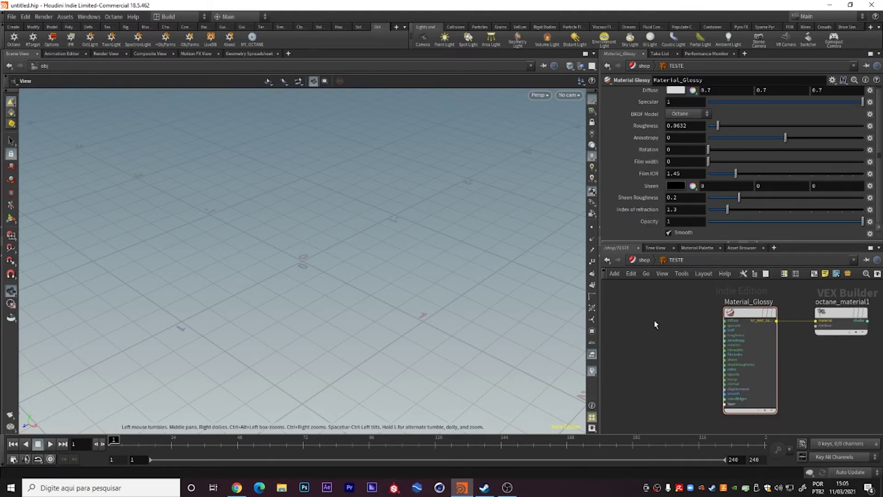
scroll(661, 318, up, 1)
key(Tab)
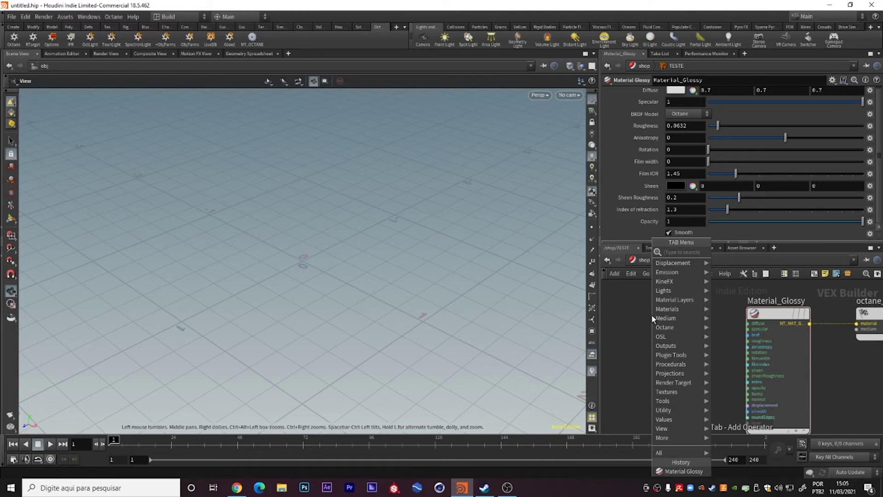
Add a Medium_Scattering node to the TESTE network.
text(mediu)
key(Down)
key(Down)
key(Return)
click(651, 320)
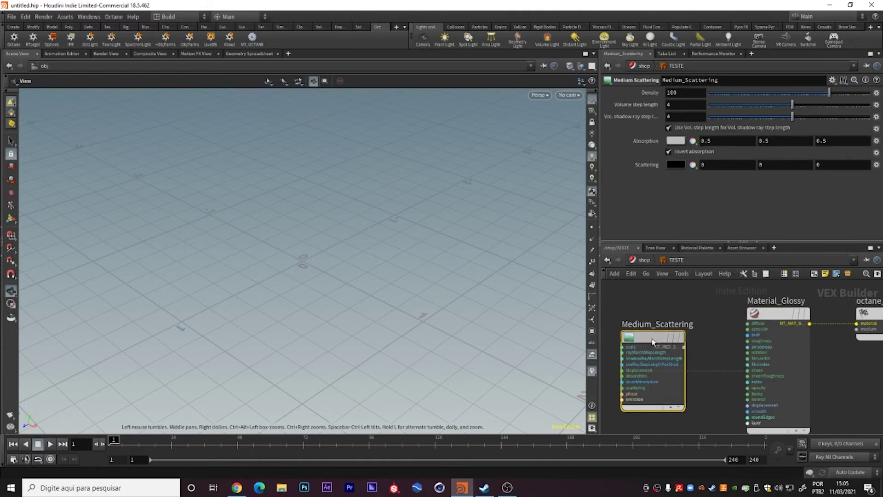
scroll(680, 308, up, 2)
click(671, 314)
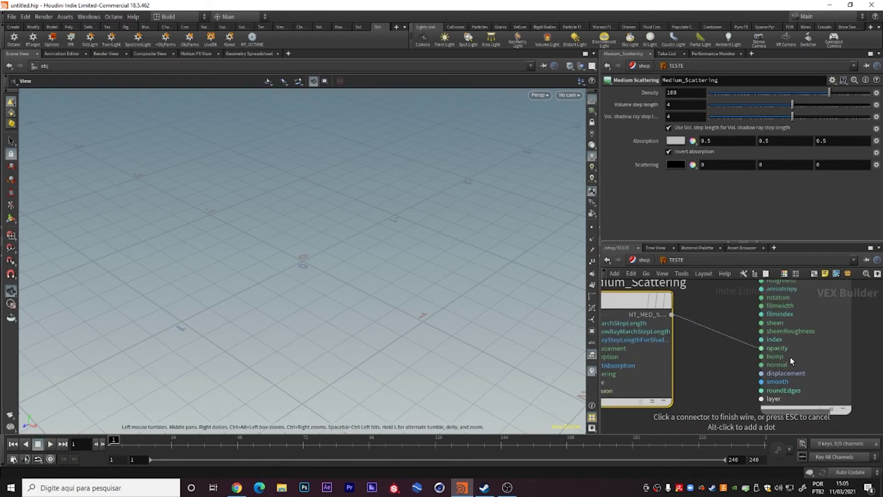
middle_drag(821, 299, 816, 328)
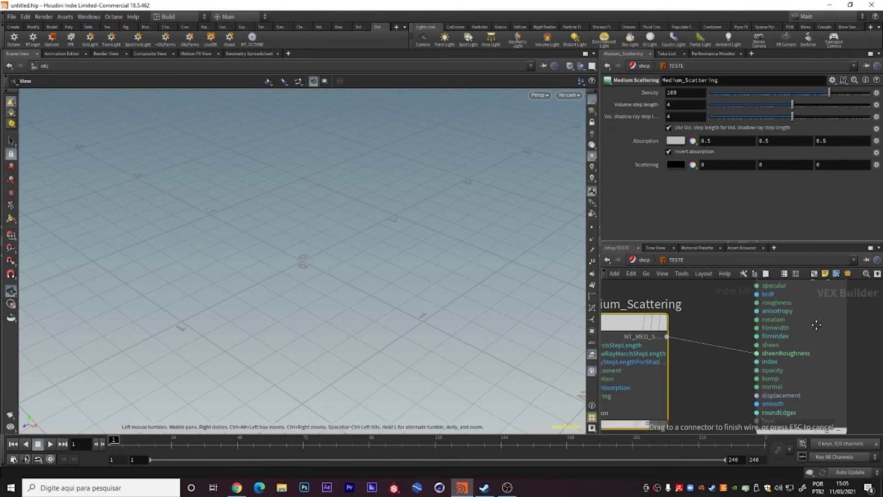
scroll(711, 317, down, 2)
scroll(689, 368, down, 1)
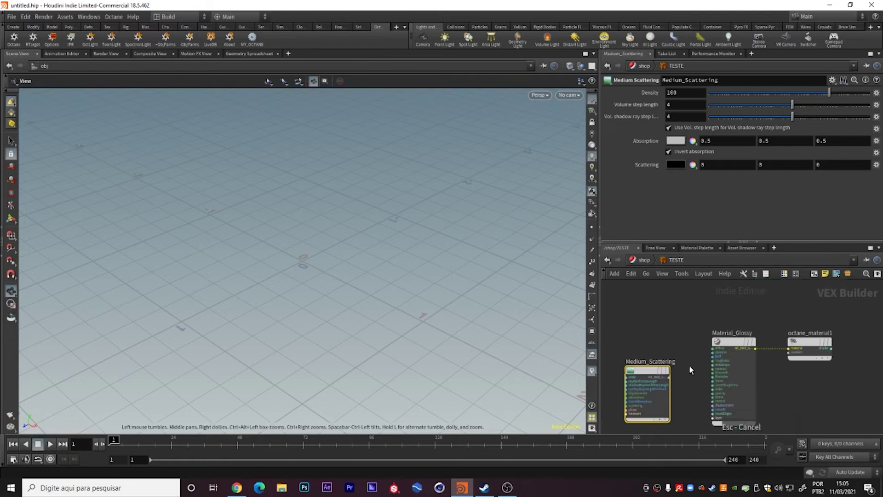
Replace the Material_Glossy node with a new Material_Diffuse node.
click(735, 343)
key(Delete)
key(Tab)
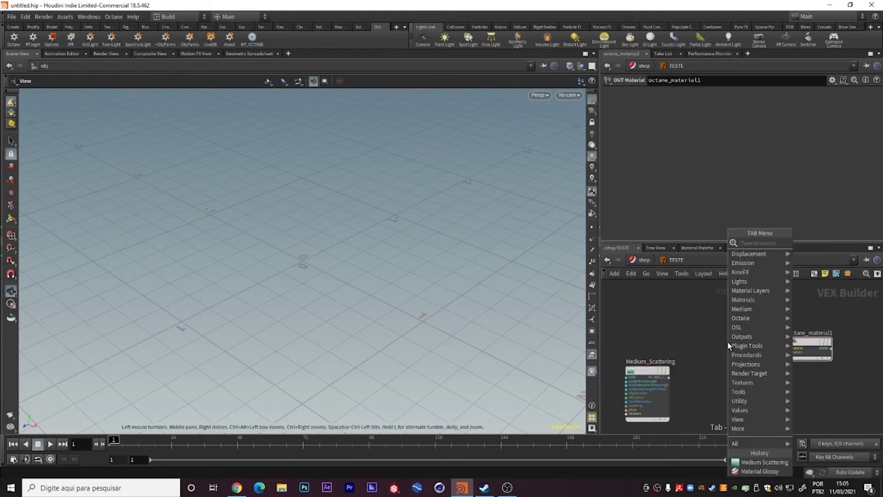
text(diffus)
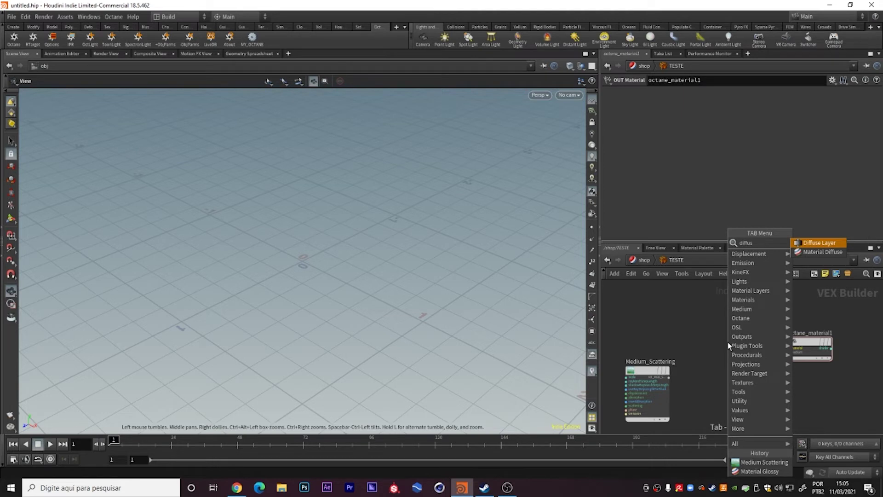
key(Down)
key(Return)
click(727, 342)
Wire Material_Diffuse to the material input and Medium_Scattering to the medium input.
scroll(728, 343, up, 3)
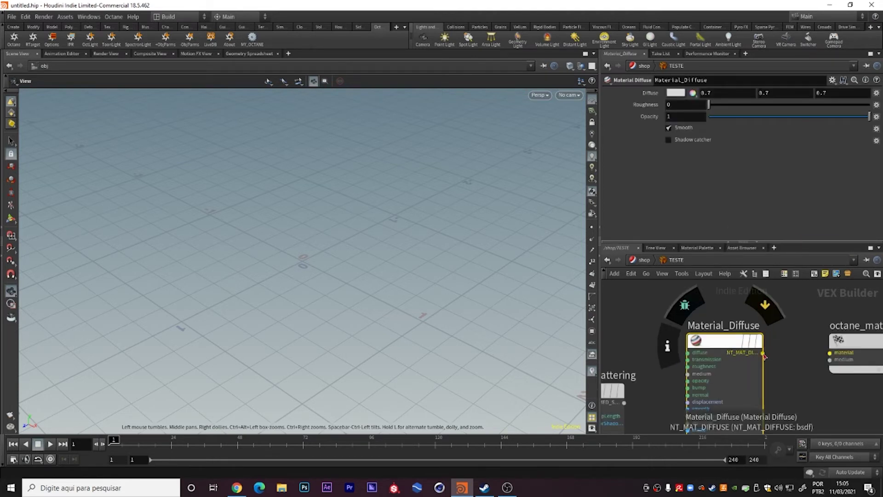
click(763, 353)
click(830, 353)
scroll(841, 335, up, 3)
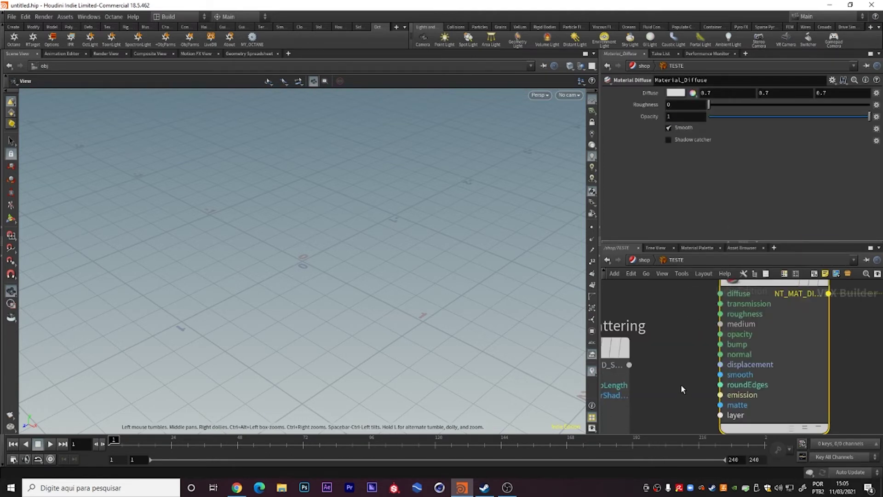
middle_drag(705, 375, 727, 350)
click(651, 341)
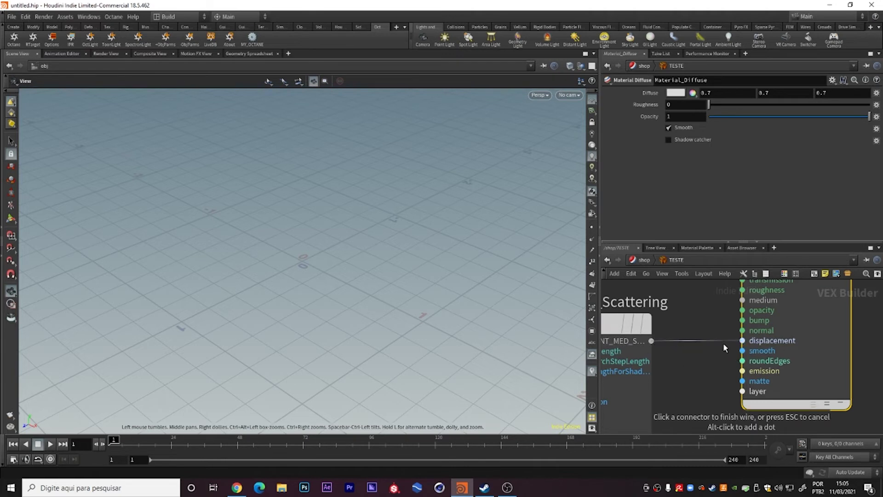
click(745, 315)
scroll(749, 322, down, 3)
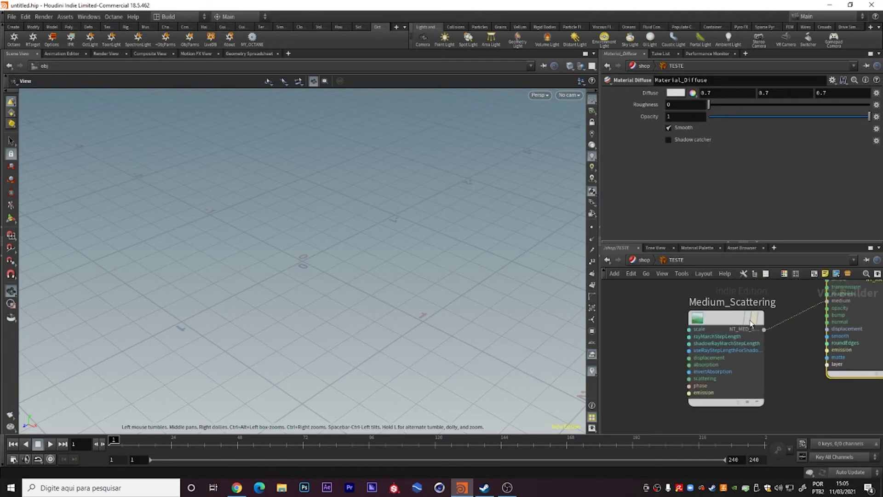
click(751, 323)
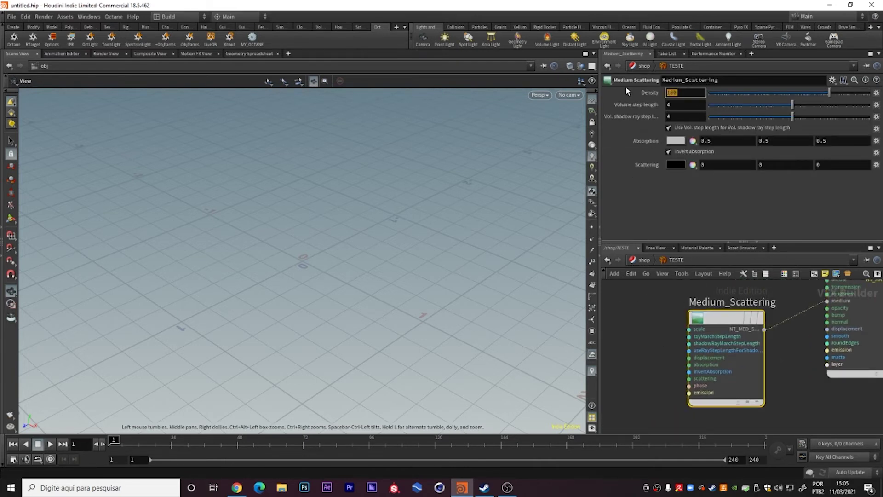
mouse_move(642, 299)
middle_down()
mouse_move(670, 299)
mouse_move(670, 318)
middle_up()
key(Tab)
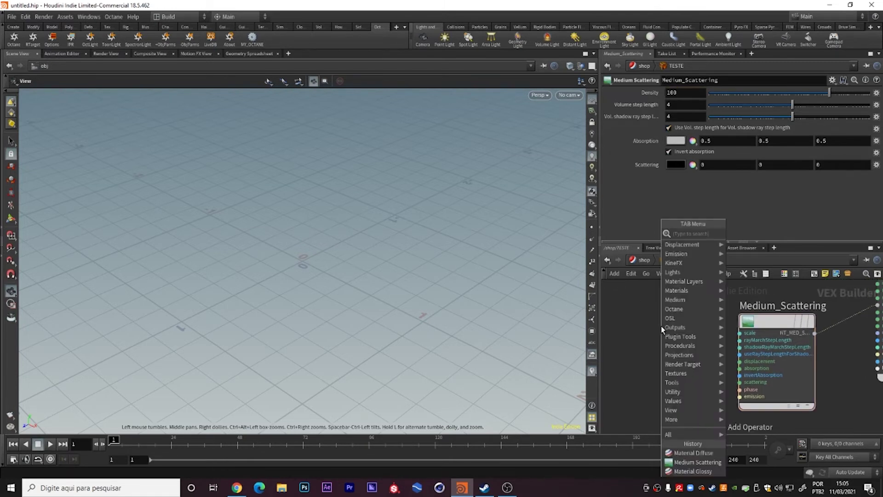
text(rg)
key(Return)
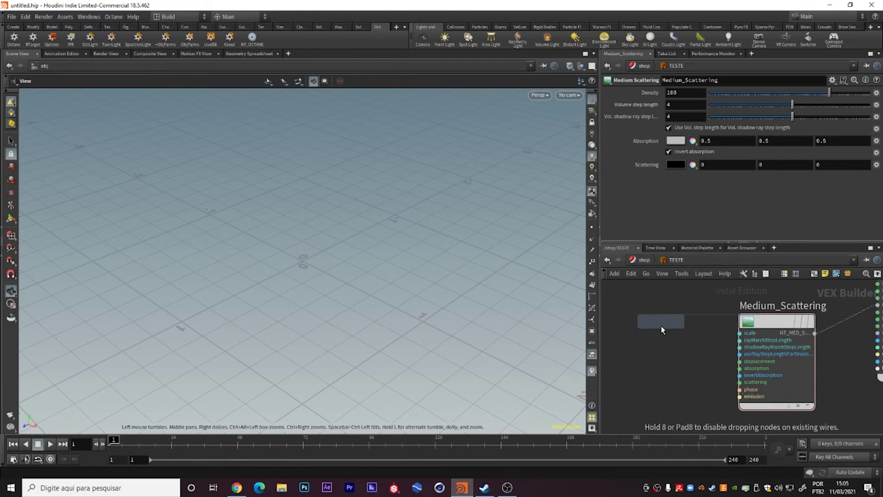
click(661, 326)
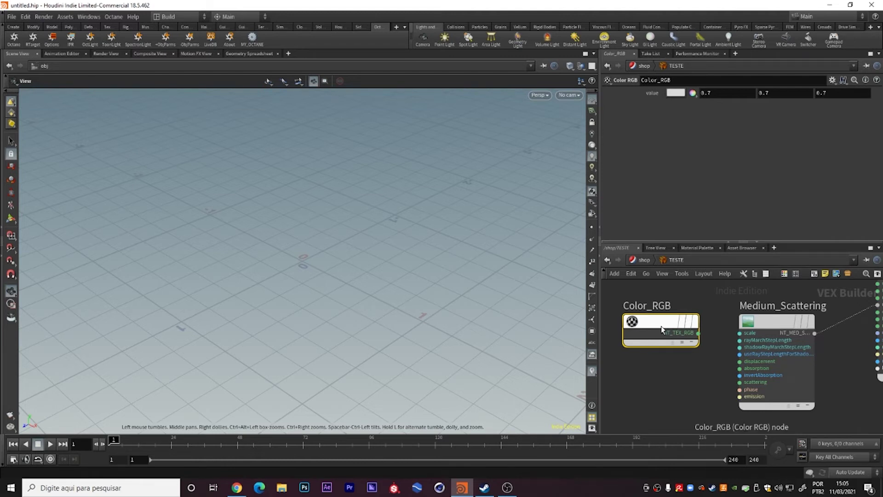
key(Delete)
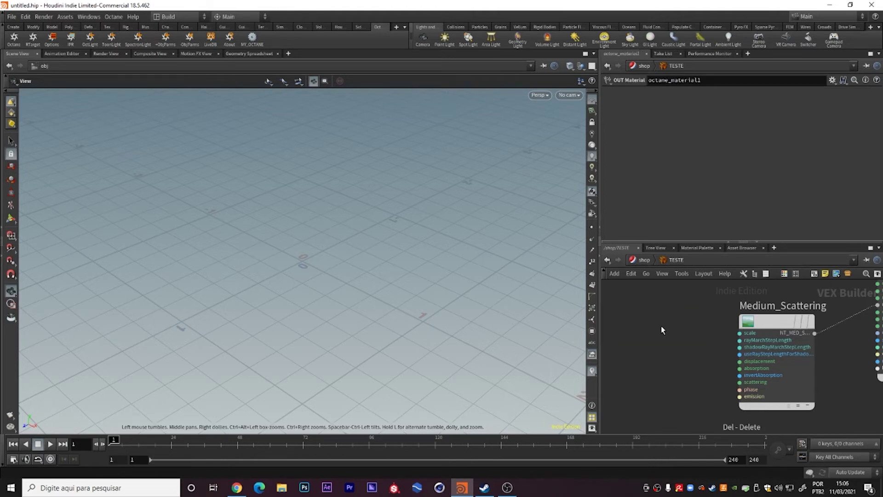
key(Tab)
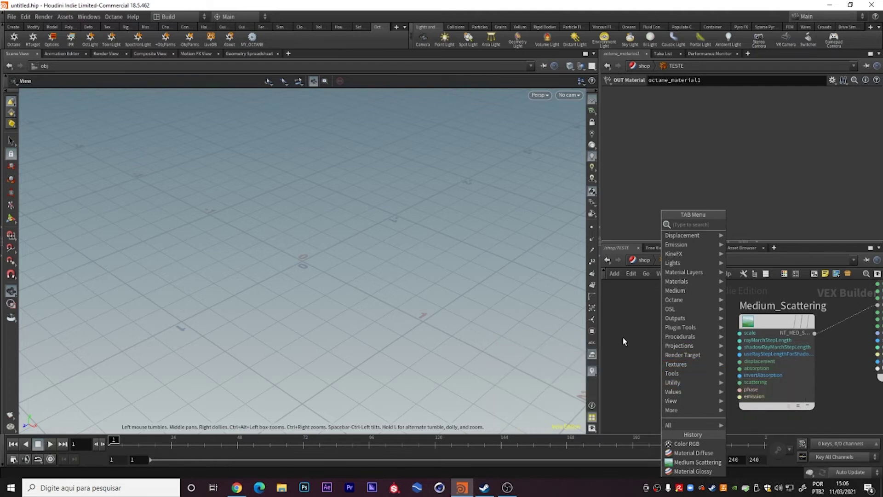
Go up to /shop and box-select the TESTE and octane_rendertarget_dl1 nodes.
key(Escape)
click(646, 261)
middle_drag(719, 300, 769, 328)
drag(754, 322, 672, 374)
drag(689, 320, 863, 401)
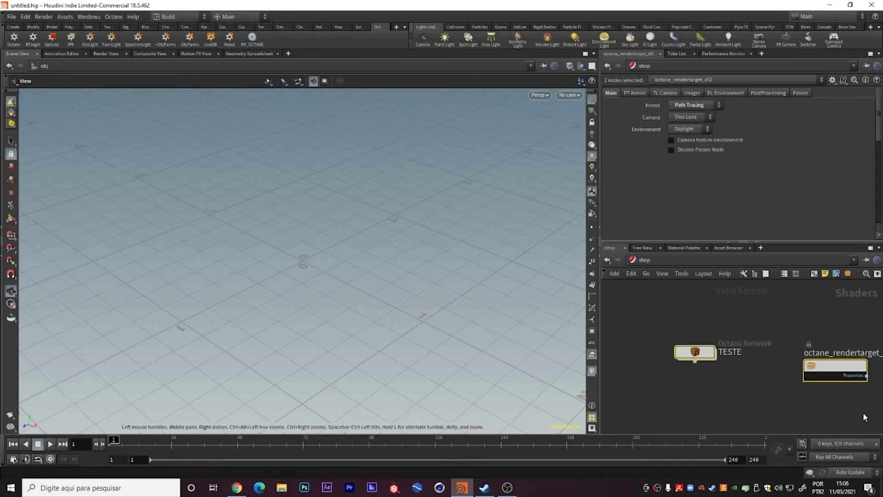
drag(668, 305, 820, 391)
click(681, 293)
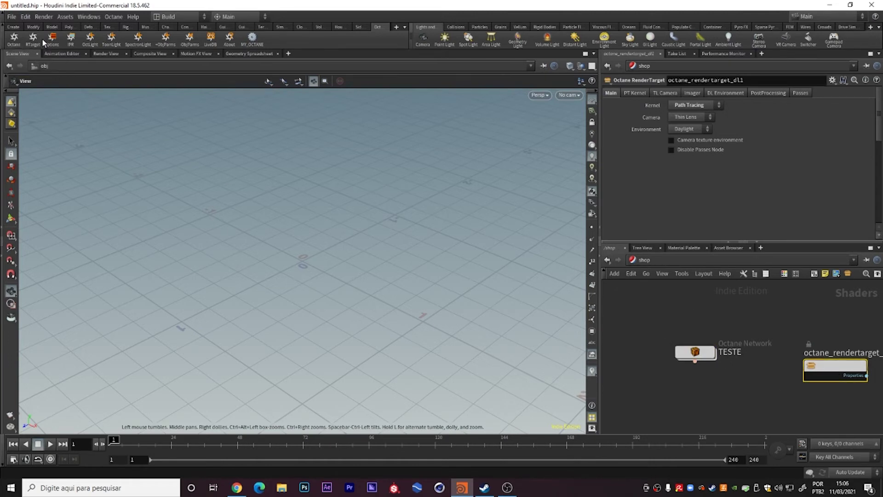
drag(854, 309, 658, 405)
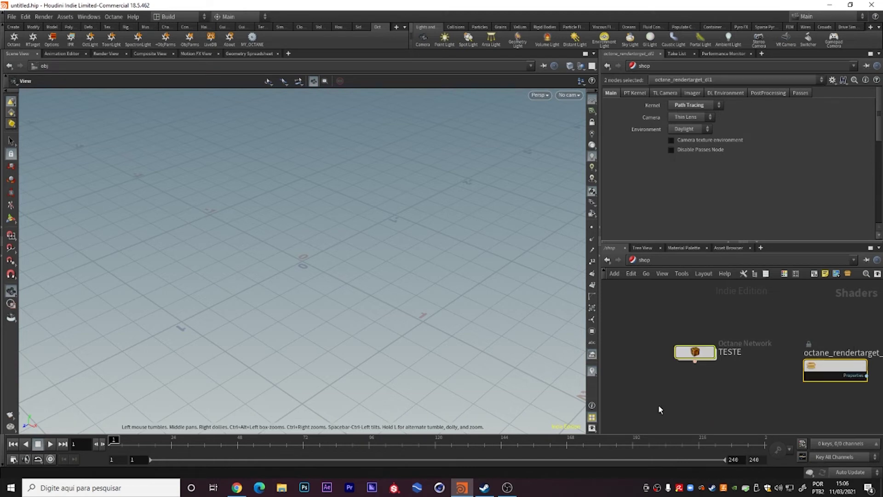
Delete the shop nodes and the old Octane_ROP1 in /out, then return to /obj.
key(Delete)
click(639, 263)
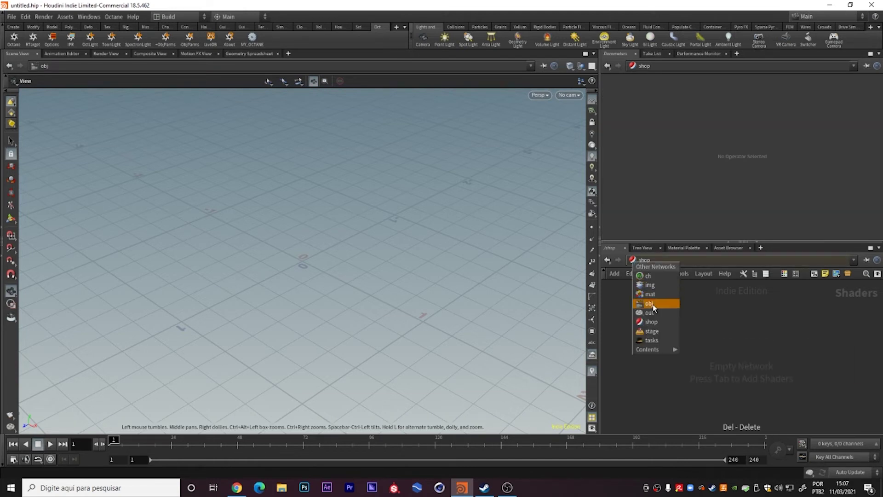
click(657, 311)
key(Delete)
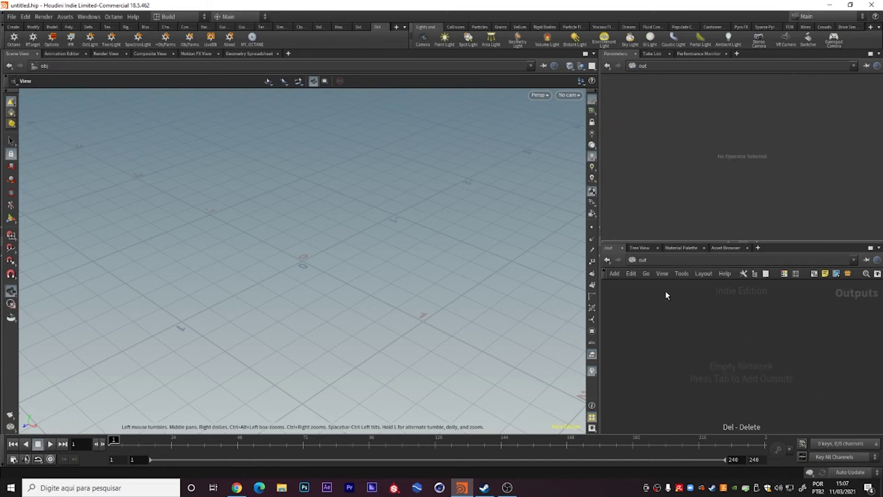
click(637, 260)
click(660, 304)
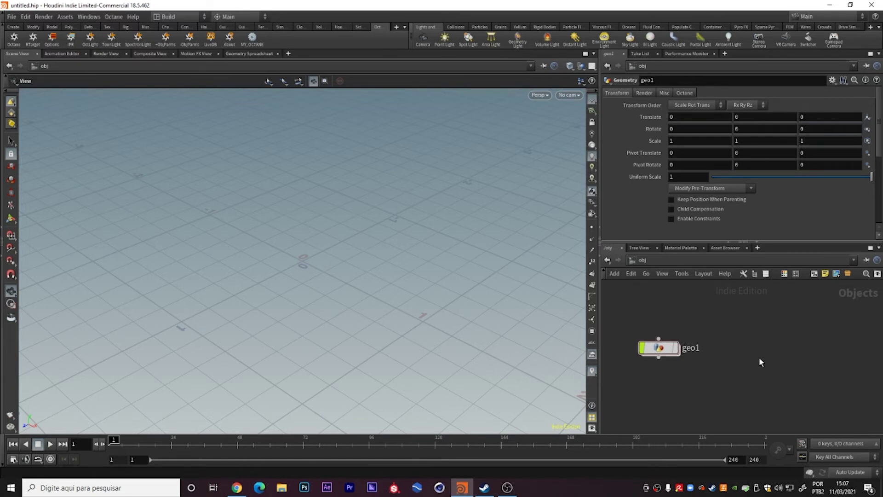
Add a ROP Network ropnet1 at object level and go inside it.
key(Tab)
text(rop)
key(Return)
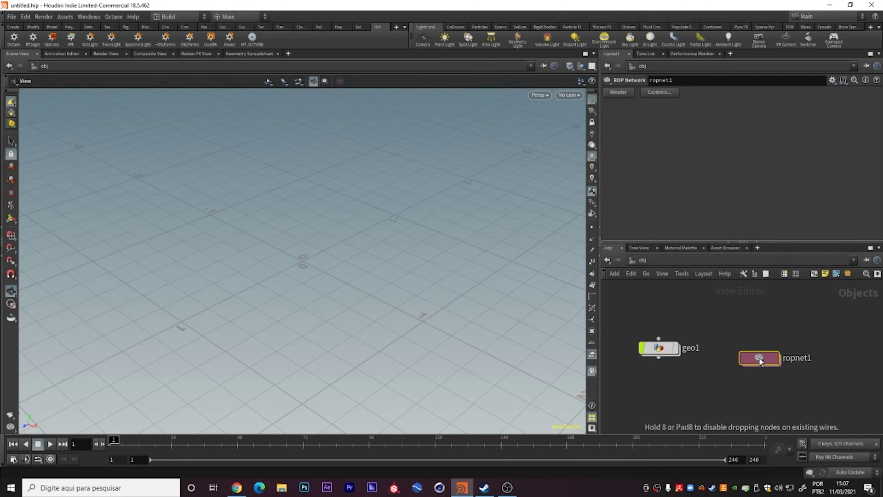
click(765, 375)
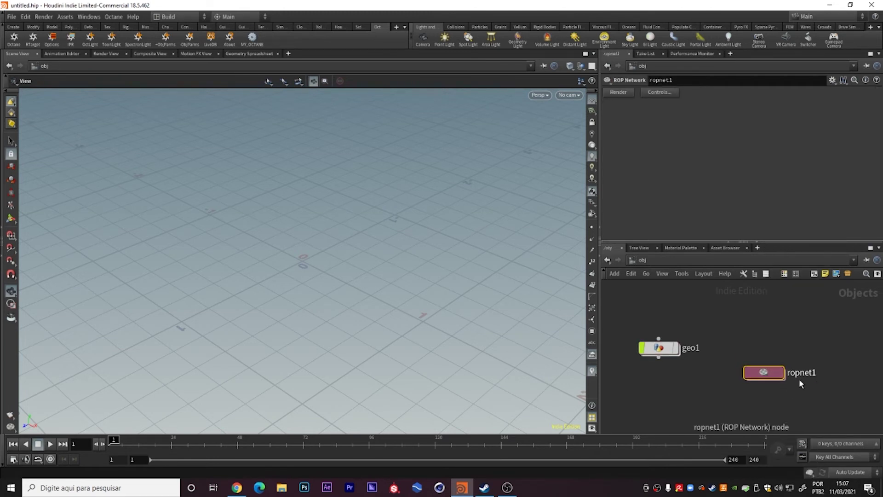
double_click(776, 378)
Create an Octane_ROP1 render node inside ropnet1.
key(Tab)
text(oc)
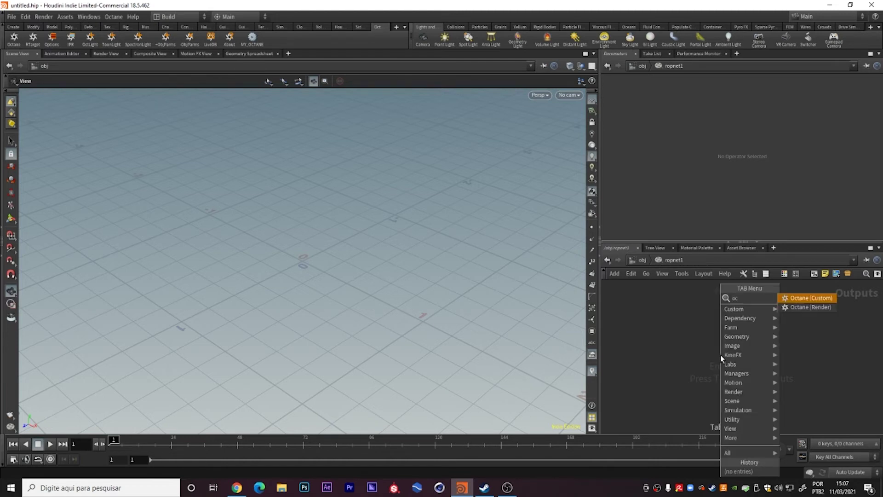
key(Return)
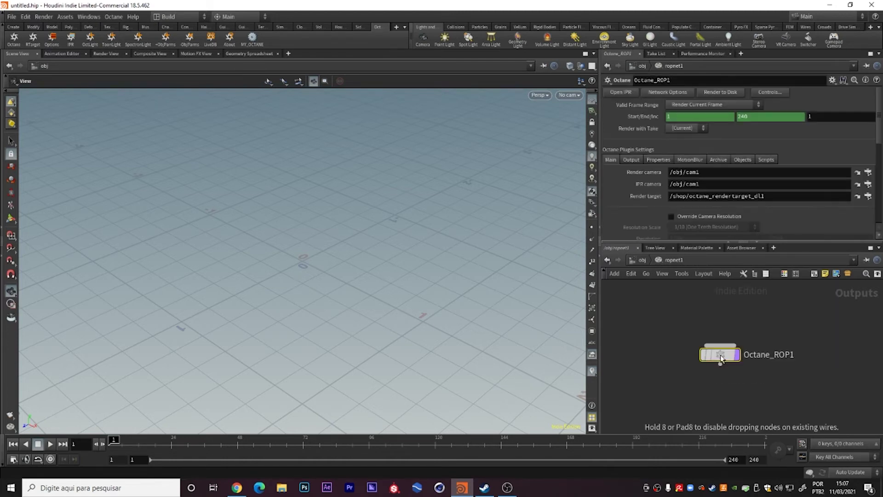
click(732, 358)
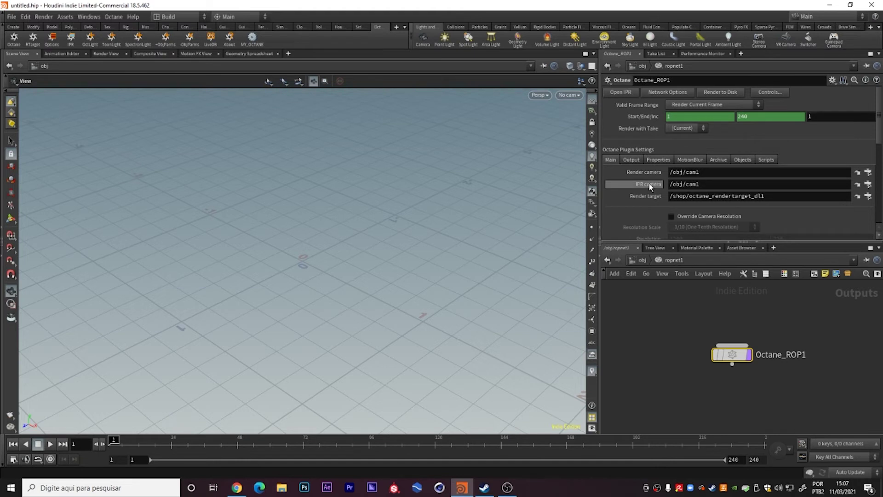
Review the Octane_ROP1 settings pages, then return to the object level.
click(639, 159)
click(690, 159)
click(718, 159)
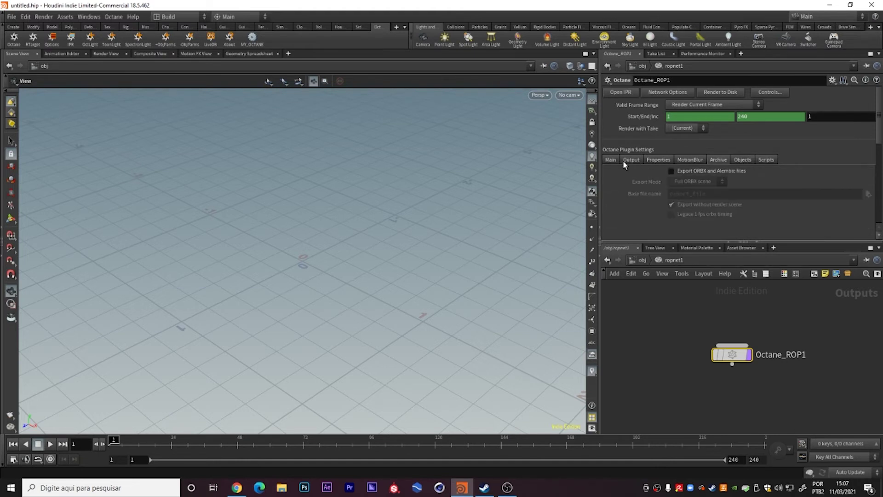
click(611, 159)
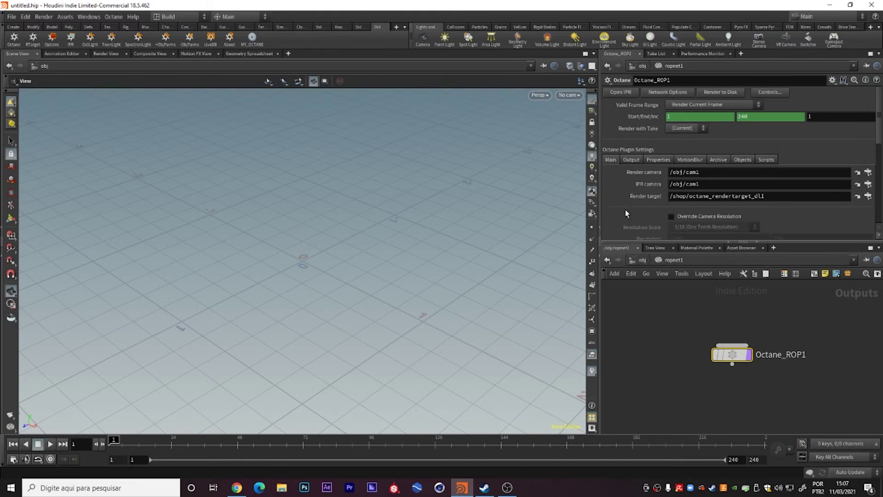
scroll(627, 211, down, 2)
scroll(647, 190, down, 2)
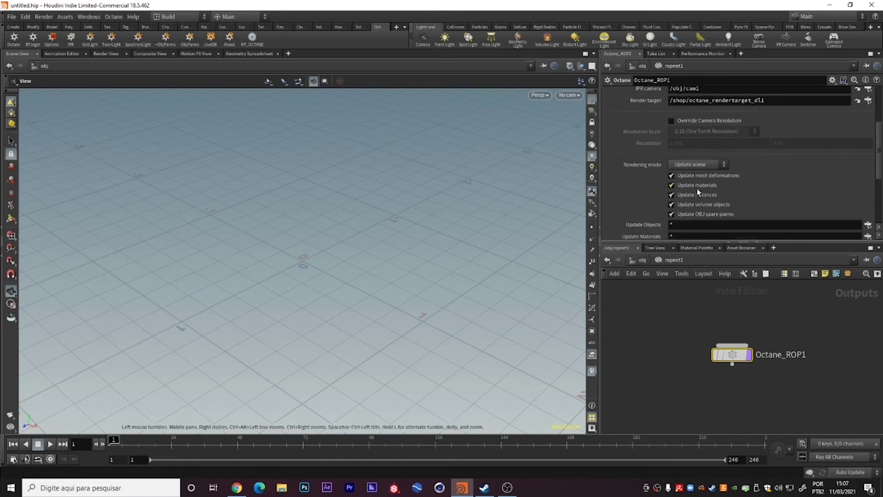
scroll(697, 188, up, 4)
scroll(763, 200, up, 2)
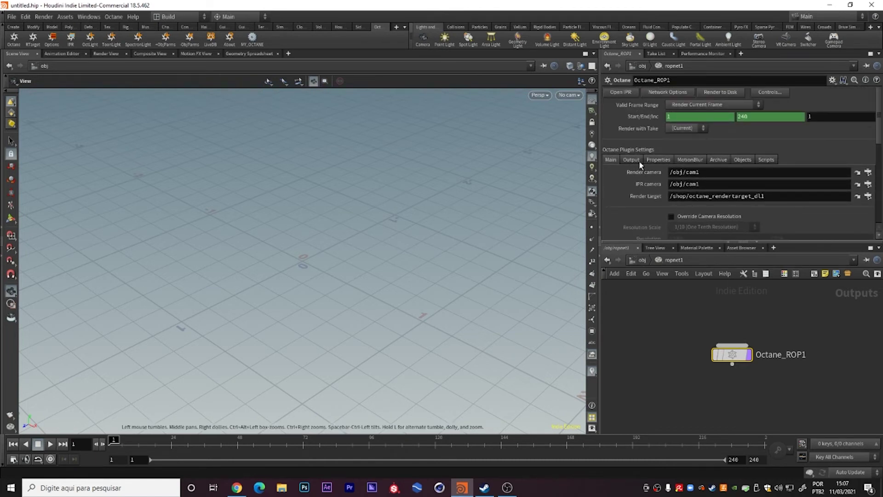
click(644, 260)
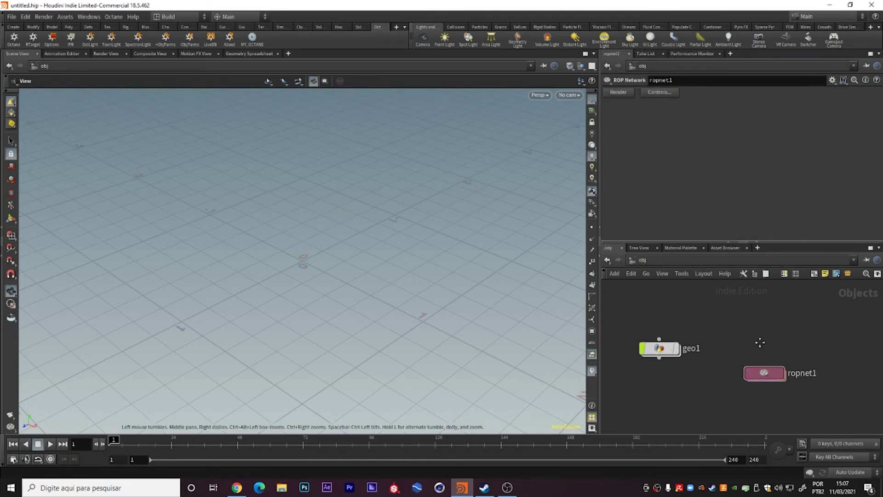
Add a SHOP Network shopnet1 at object level and go inside it.
key(Tab)
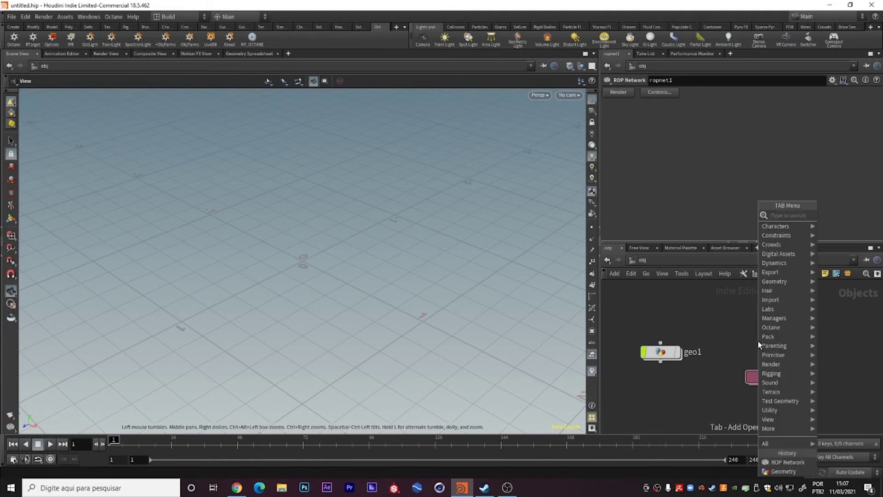
text(cam)
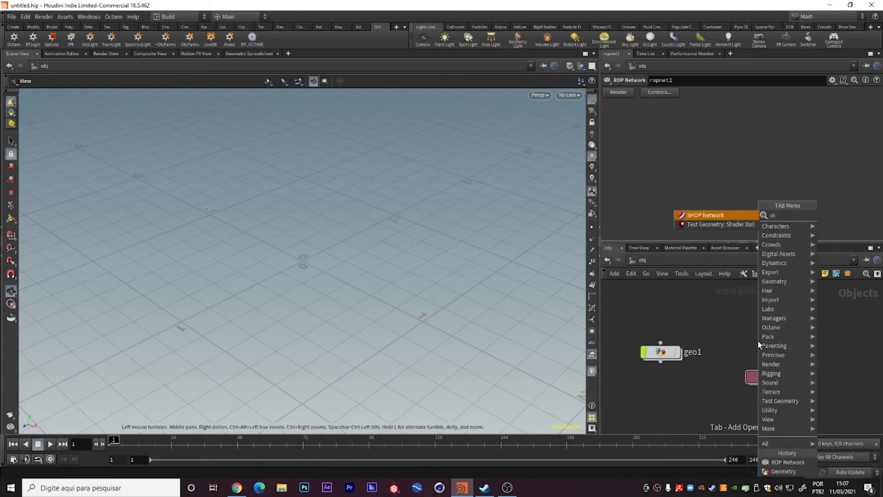
key(Return)
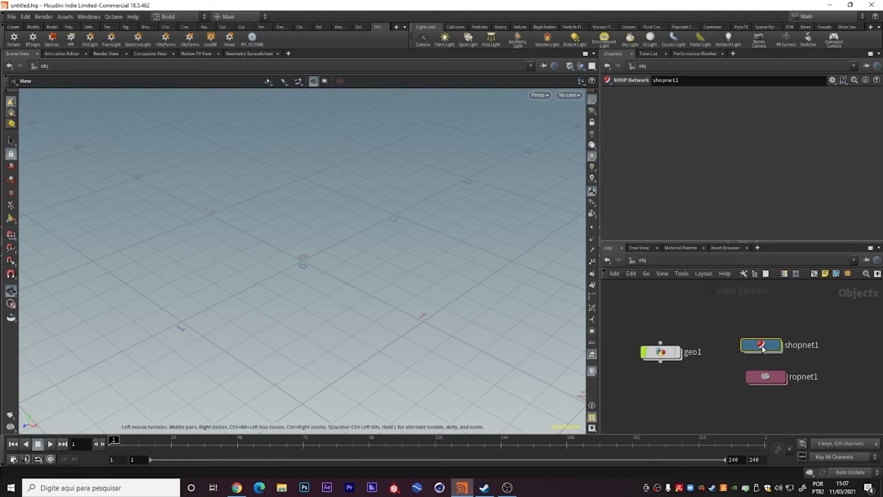
click(768, 353)
double_click(769, 353)
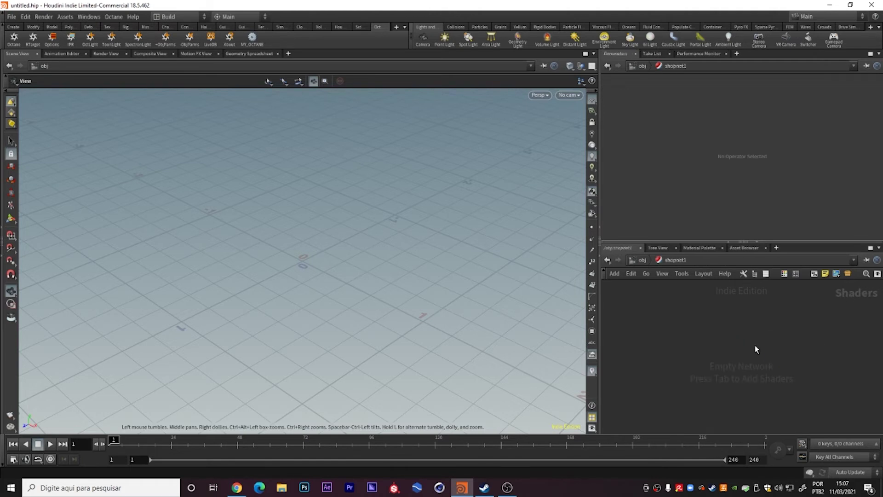
click(636, 262)
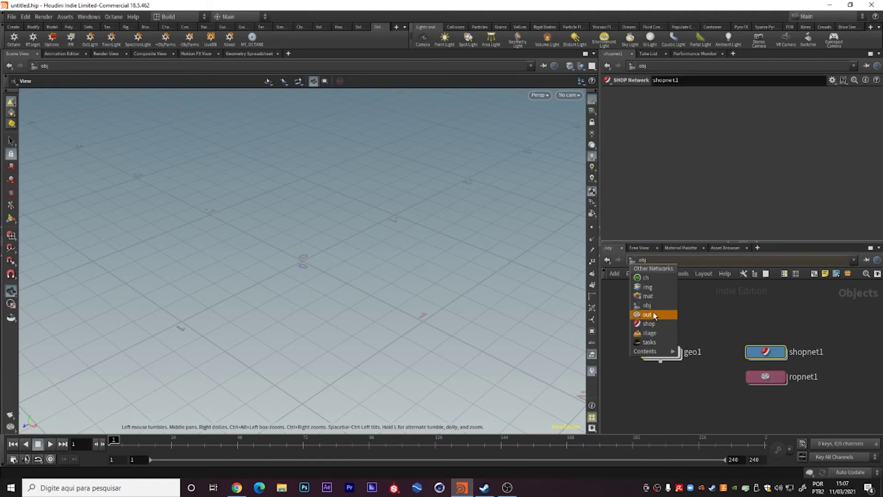
double_click(764, 352)
Create an Octane Network named RENDER in shopnet1 and dive inside it.
key(Tab)
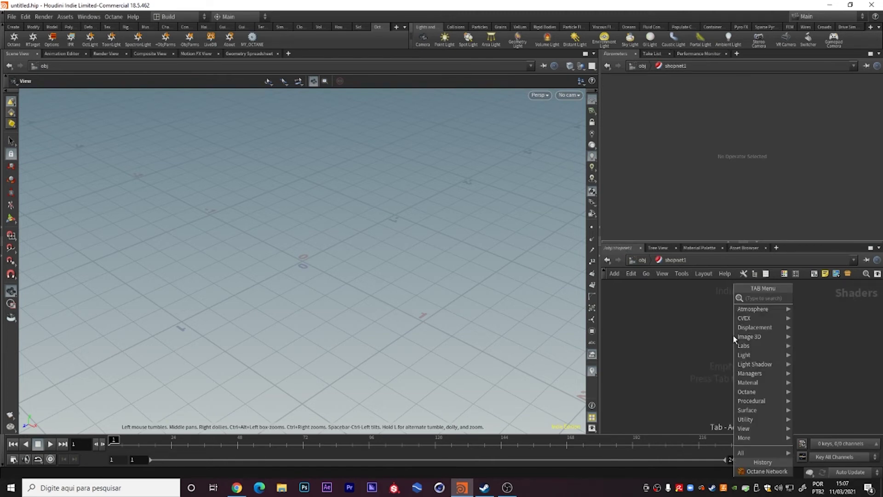
text(netw)
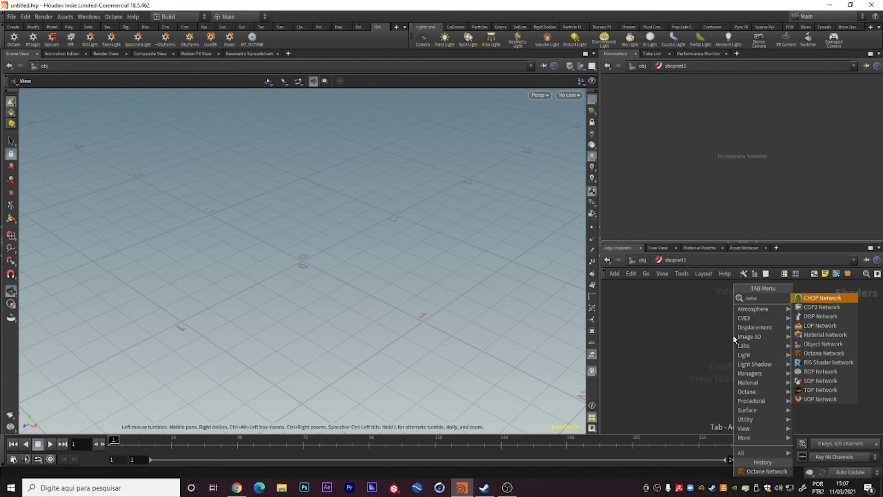
key(Up)
key(Up)
key(Up)
key(Up)
key(Up)
key(Up)
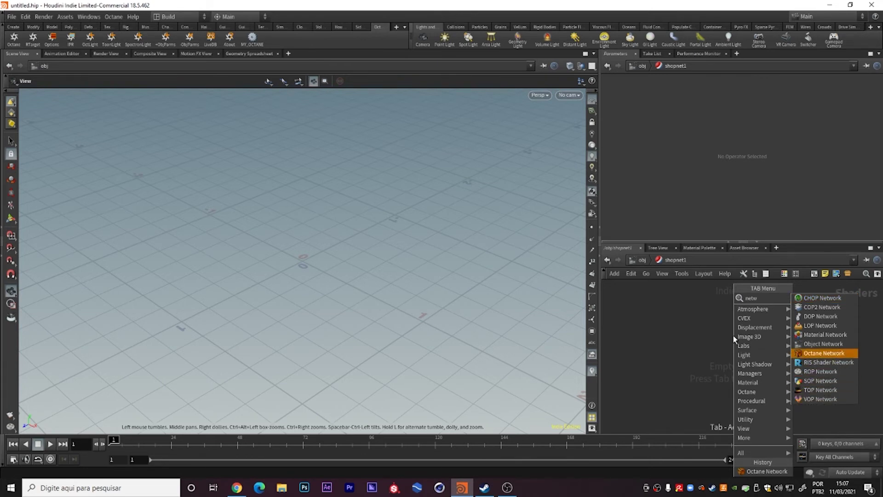
key(Return)
click(733, 335)
double_click(775, 336)
text(RENDER)
key(Return)
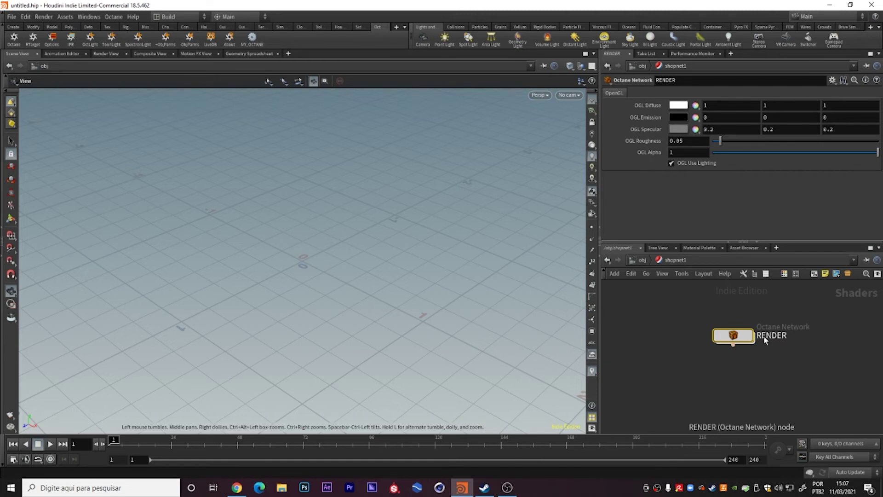
double_click(748, 336)
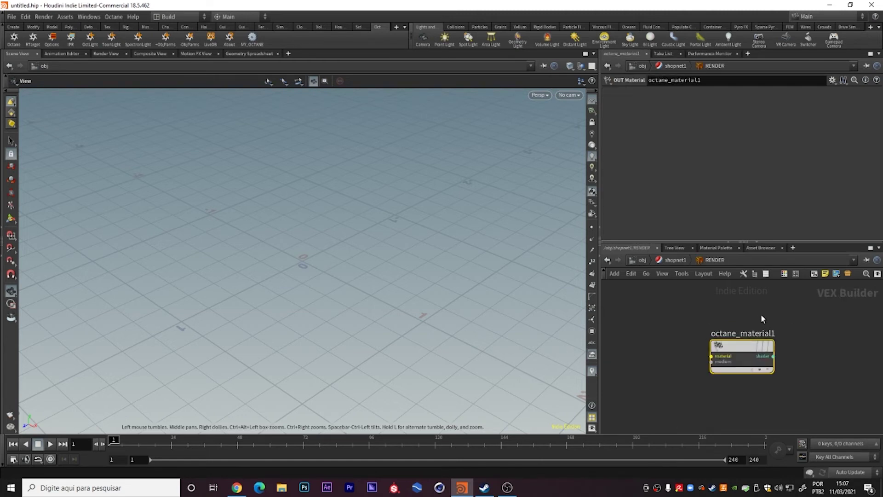
Replace octane_material1 in RENDER with a new OUT RenderTarget node, octane_render_target1.
key(Delete)
key(Tab)
text(RENDE)
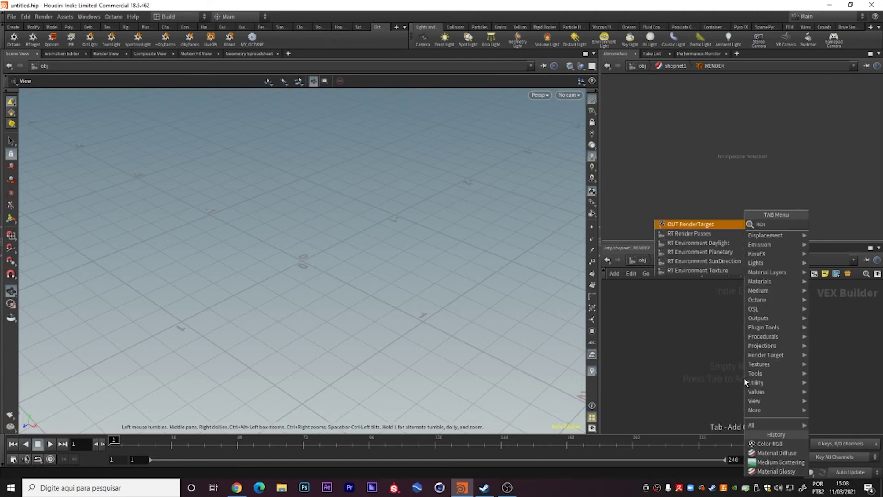
key(Return)
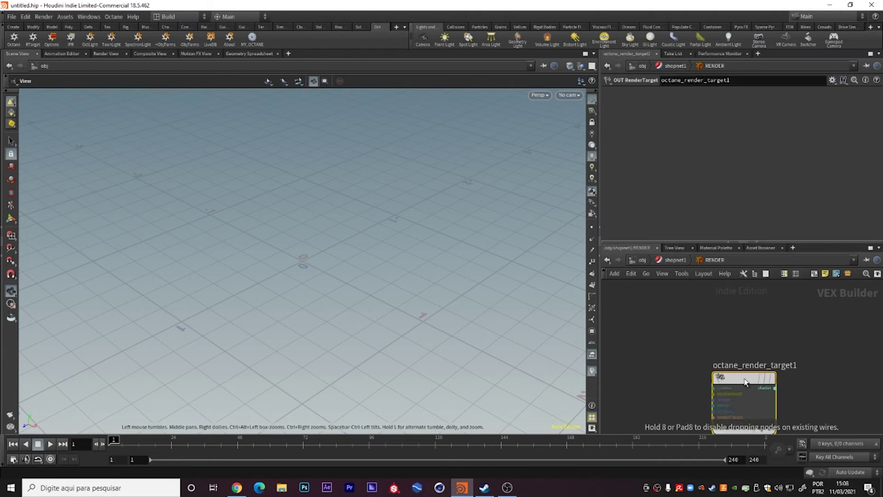
click(792, 309)
drag(792, 309, 804, 331)
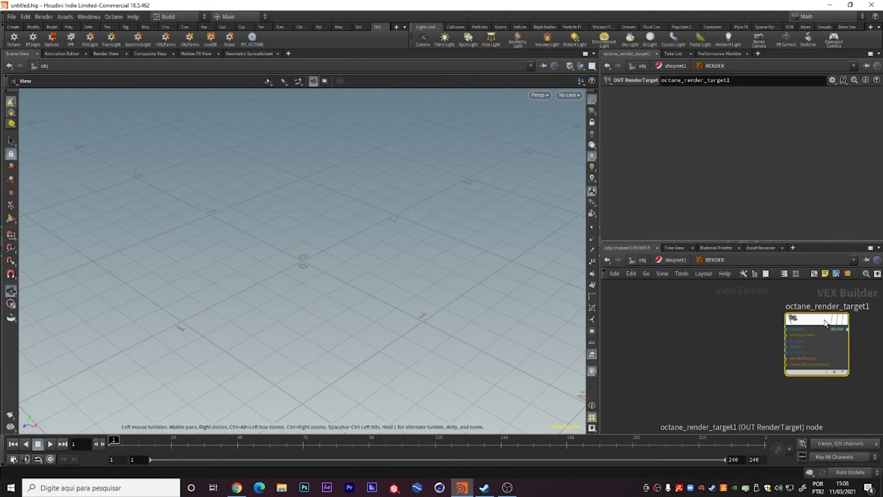
scroll(773, 321, up, 2)
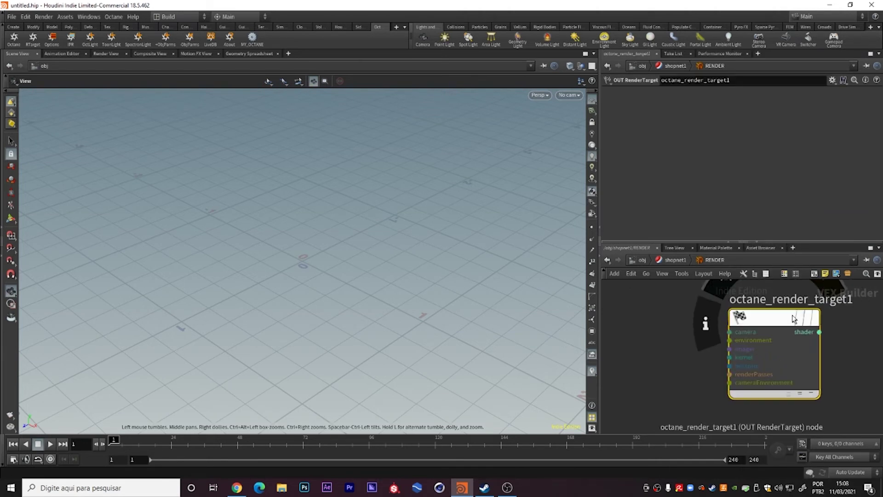
Check Octane_ROP1's render target inside ropnet1, then go back into shopnet1's RENDER network.
click(672, 260)
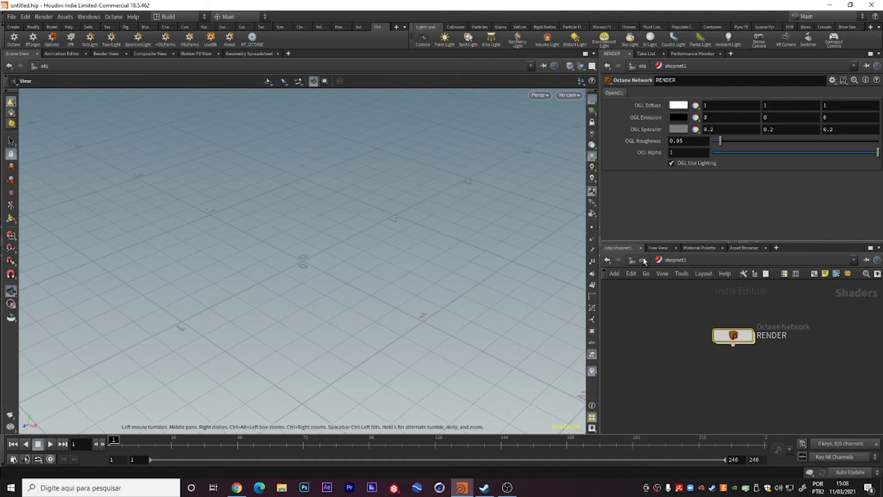
click(642, 260)
double_click(768, 375)
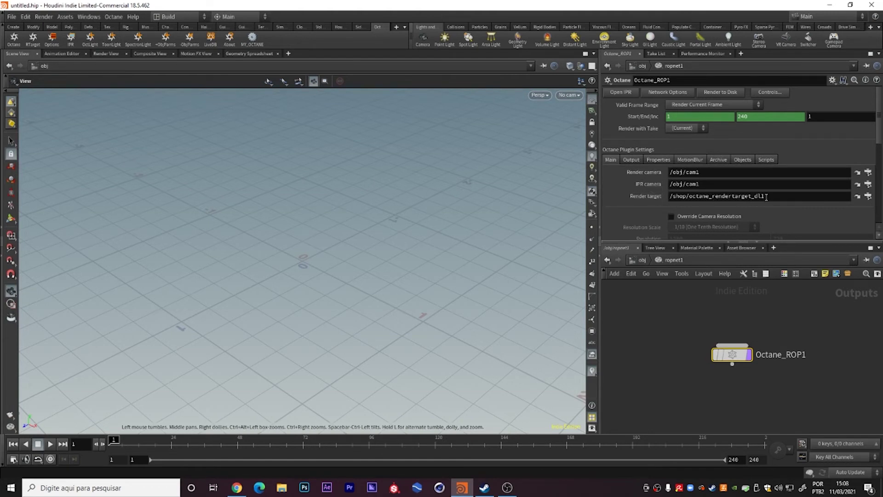
click(642, 260)
double_click(763, 352)
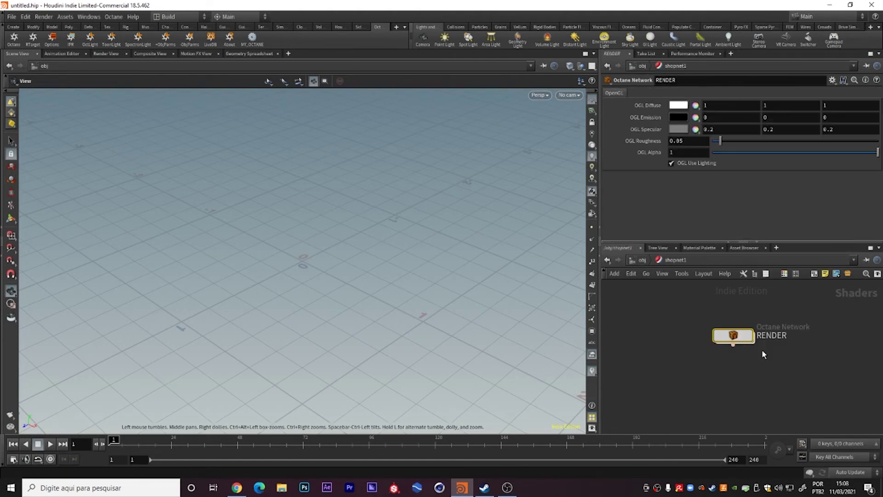
double_click(732, 335)
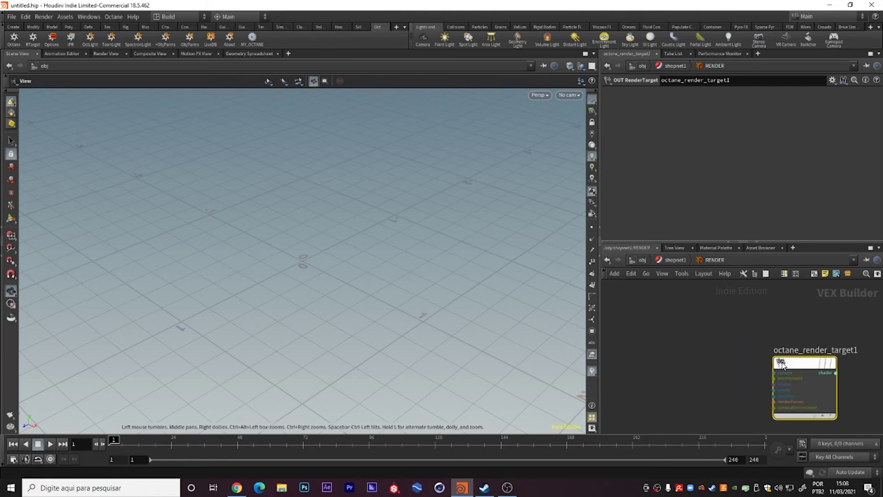
Add an RT Camera ThinLens node wired into octane_render_target1's camera input.
key(Tab)
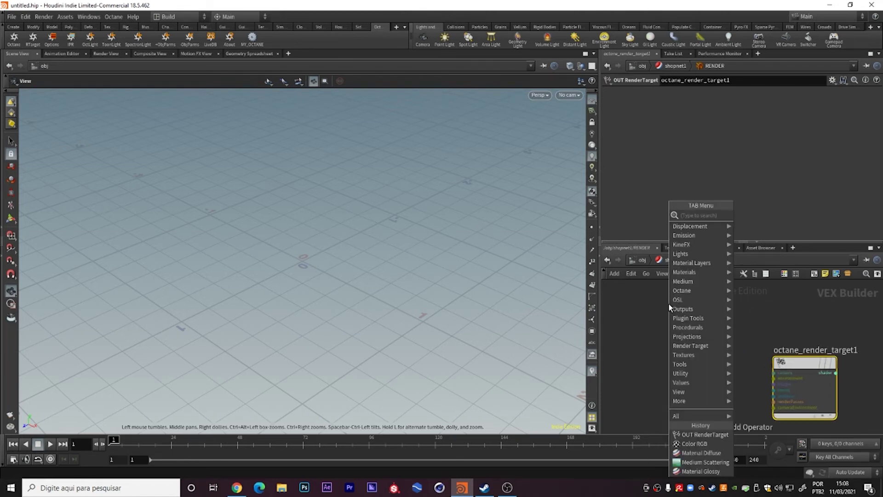
text(CAM)
key(Up)
key(Up)
key(Return)
click(671, 307)
click(699, 313)
click(767, 370)
scroll(729, 369, down, 3)
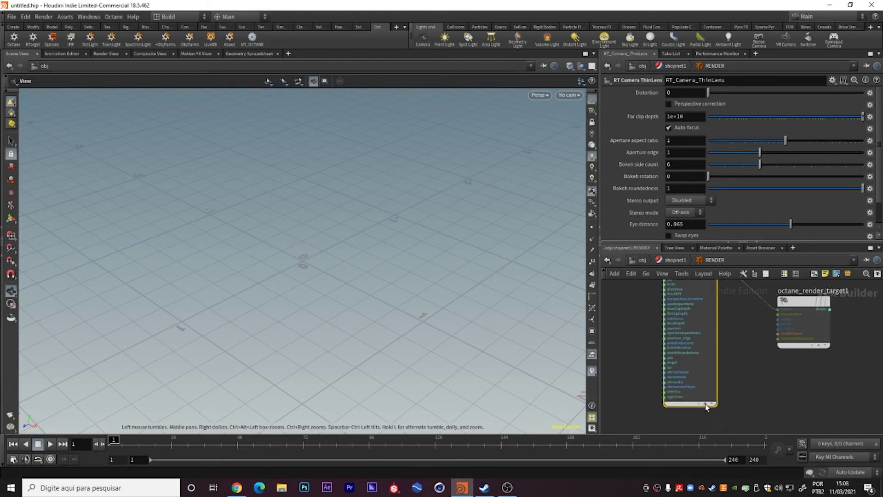
click(704, 405)
middle_drag(724, 358, 730, 405)
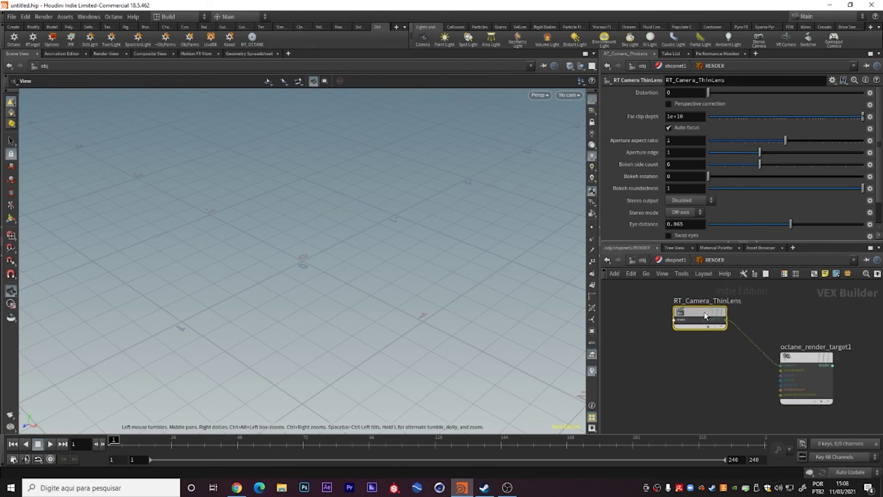
scroll(770, 368, up, 3)
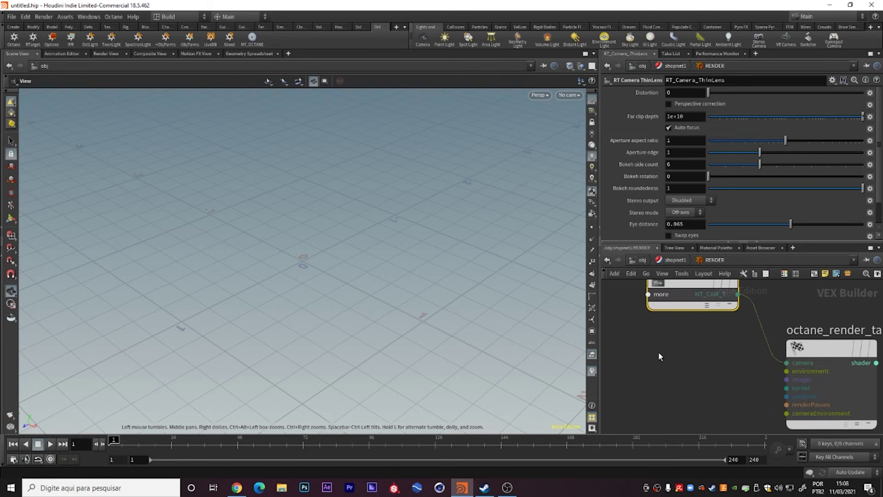
Add an RT Environment Texture node wired into the render target's environment input.
key(Tab)
text(ENV)
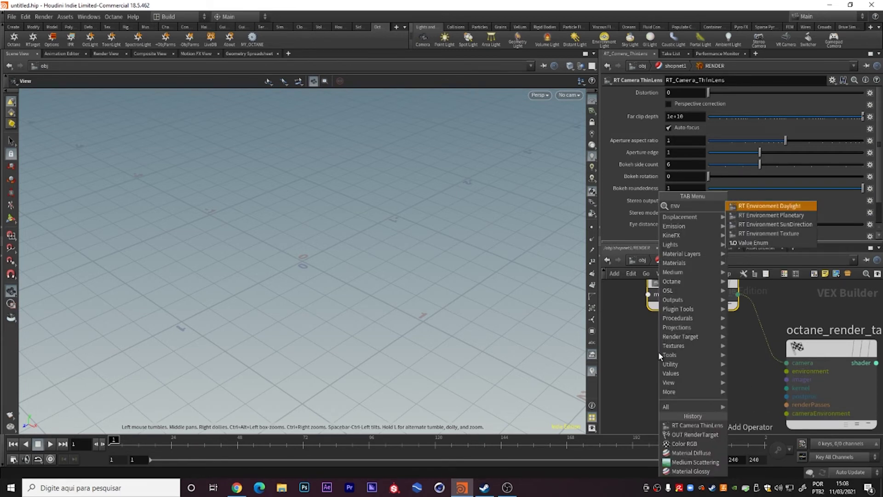
key(Down)
key(Down)
key(Down)
key(Return)
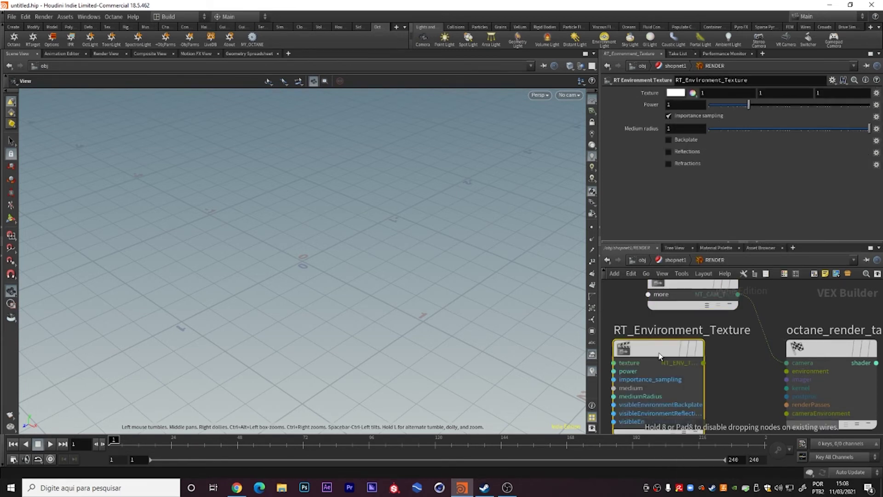
click(658, 354)
drag(703, 363, 787, 371)
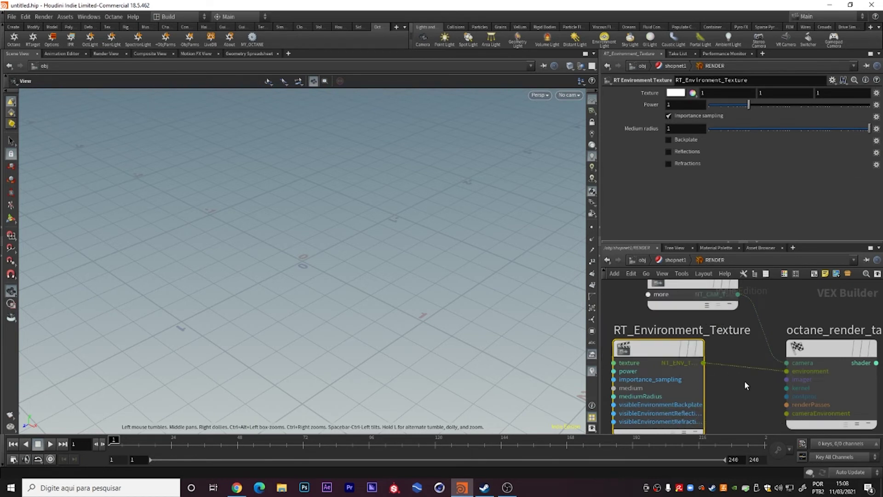
drag(662, 348, 651, 300)
mouse_move(777, 405)
middle_down()
mouse_move(703, 366)
mouse_move(765, 357)
middle_up()
key(Tab)
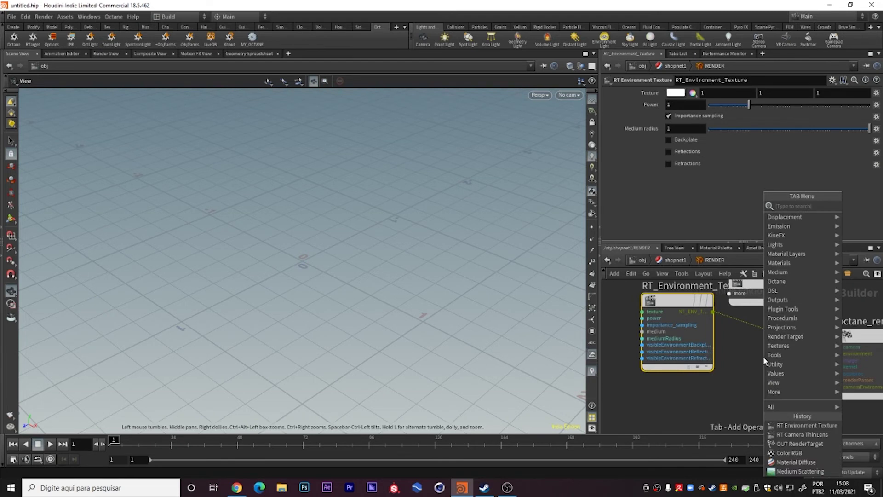
Add an RT Imager node connected to the render target's imager input.
text(imag)
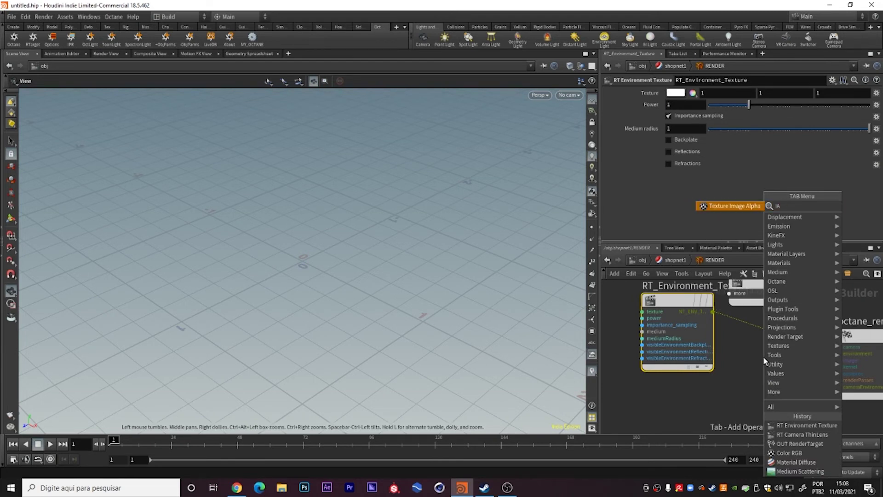
key(BackSpace)
key(BackSpace)
key(BackSpace)
text(ma)
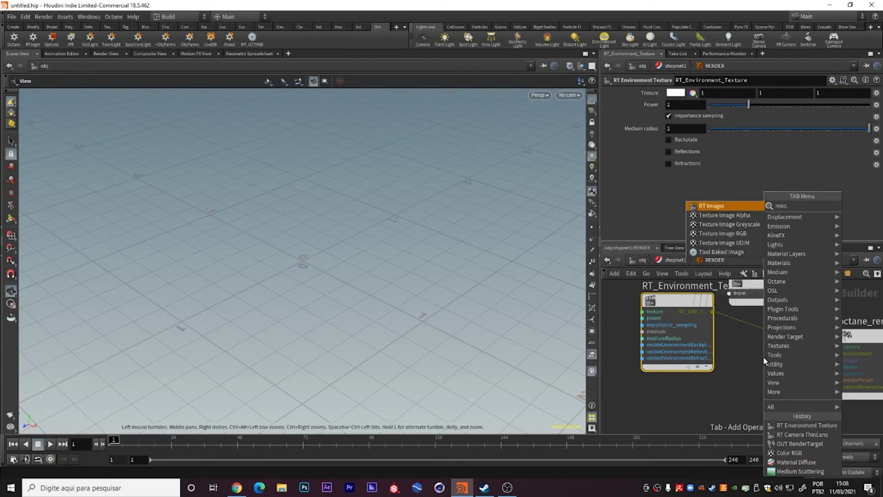
key(Return)
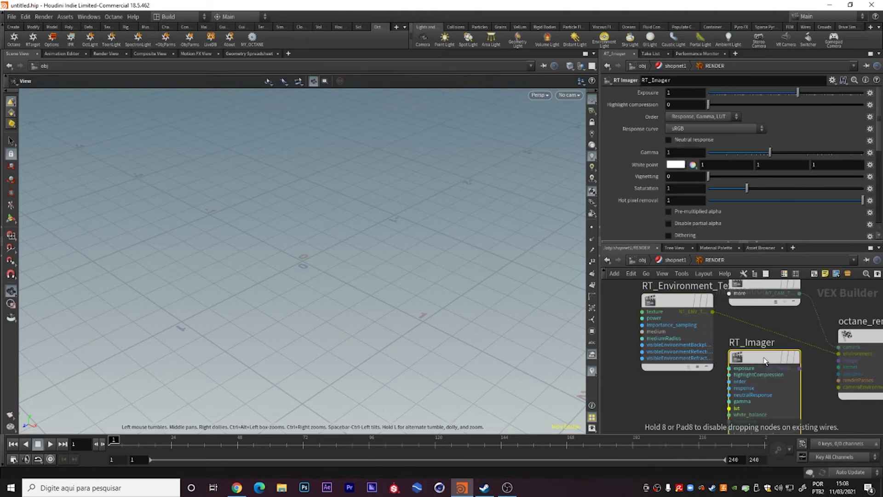
click(745, 373)
click(779, 380)
click(847, 362)
drag(807, 352, 647, 336)
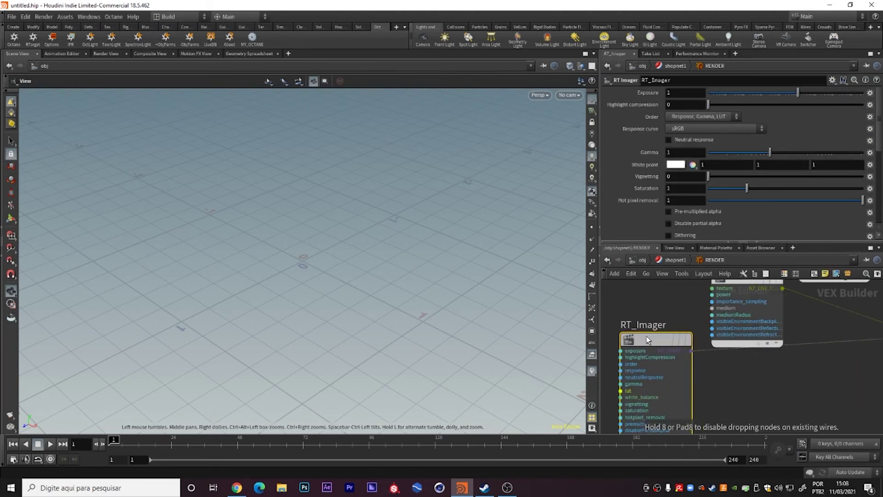
Add an RT Kernel PathTracing node connected to the render target's kernel input.
key(Tab)
text(PA)
key(Down)
key(Down)
key(Down)
key(Return)
click(721, 348)
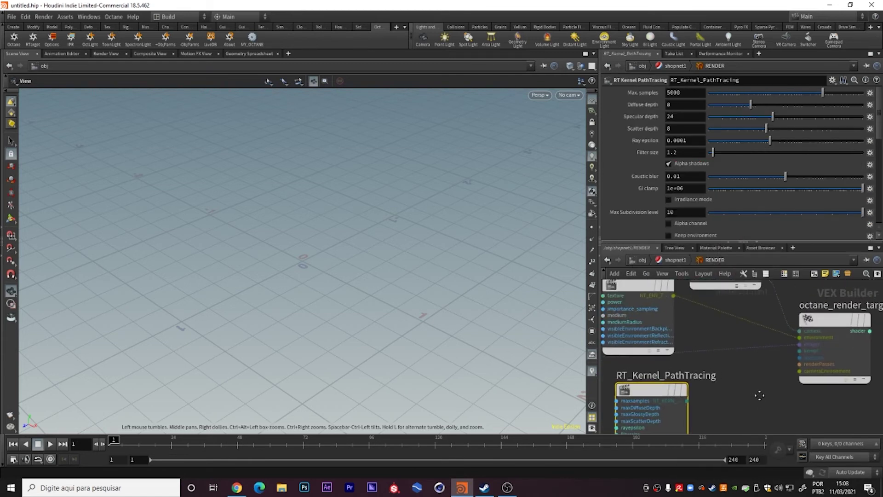
click(685, 401)
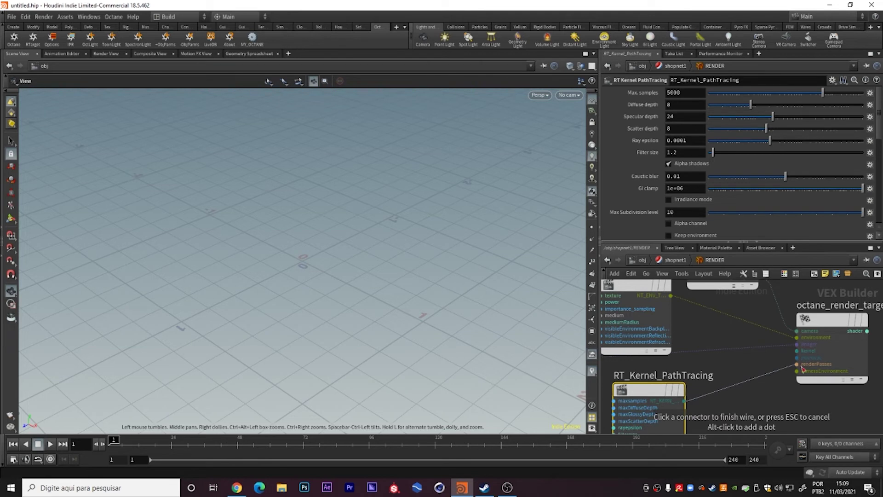
click(797, 351)
mouse_move(670, 389)
middle_down()
mouse_move(741, 362)
mouse_move(722, 346)
middle_up()
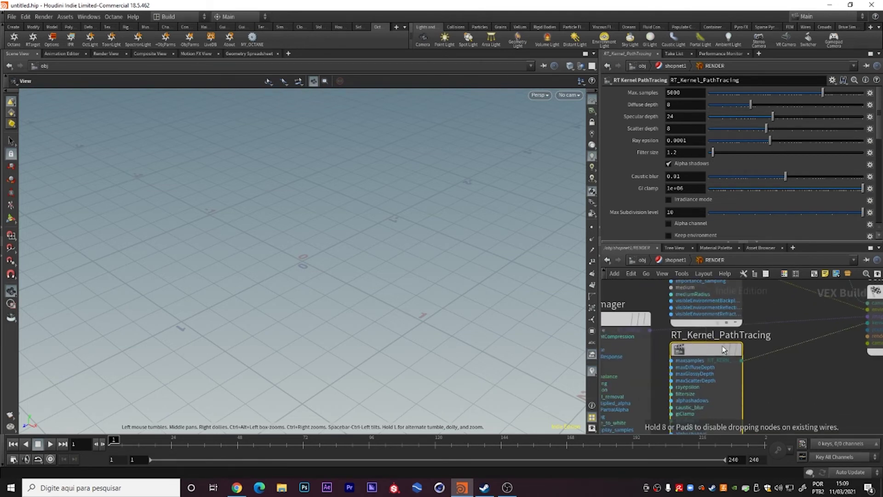
middle_drag(807, 365, 724, 397)
scroll(791, 356, up, 3)
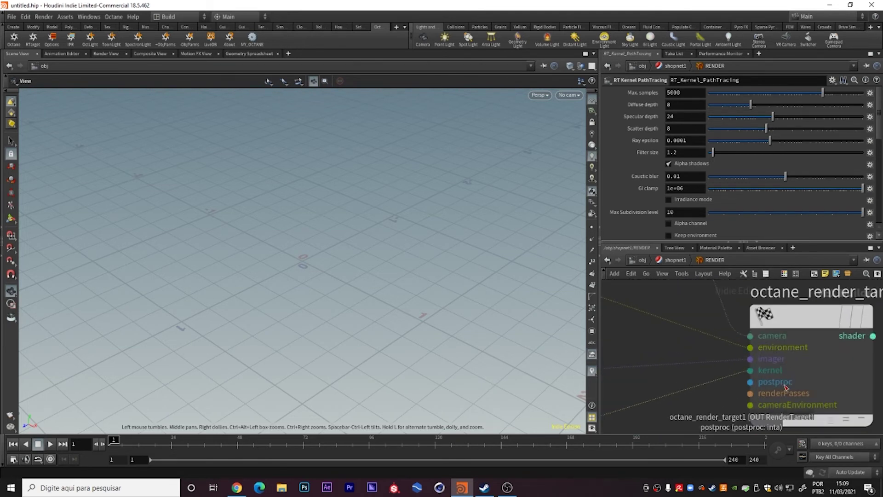
Add an RT PostProcessing node wired into octane_render_target1's postproc input.
scroll(717, 355, down, 3)
key(Tab)
text(pos)
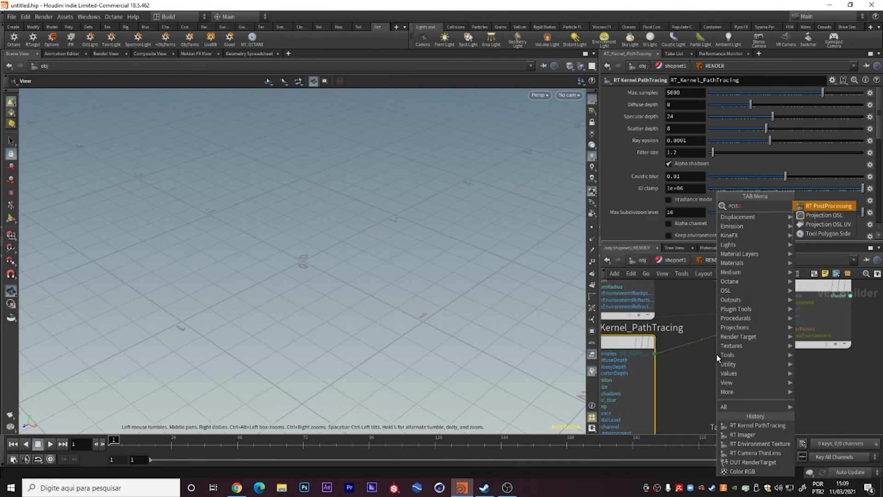
key(Return)
click(716, 353)
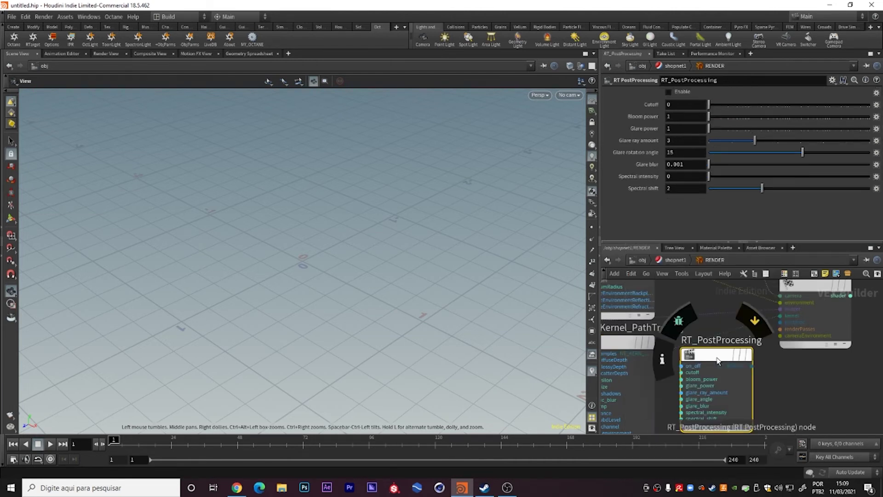
click(753, 367)
click(776, 321)
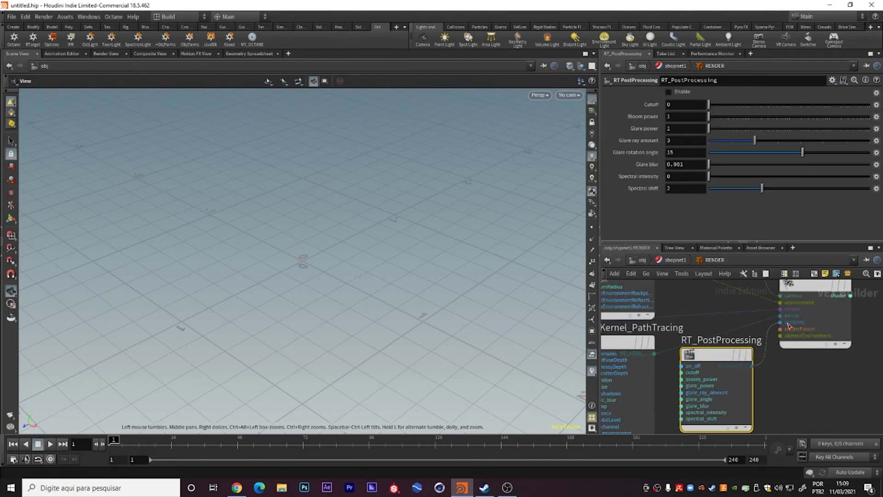
scroll(791, 358, up, 2)
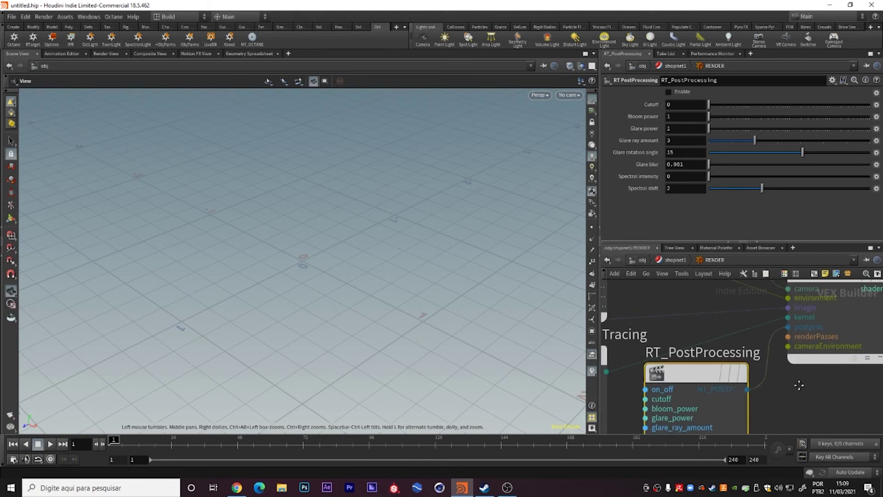
scroll(783, 382, down, 1)
mouse_move(727, 344)
mouse_down()
mouse_move(736, 358)
mouse_move(725, 358)
mouse_up()
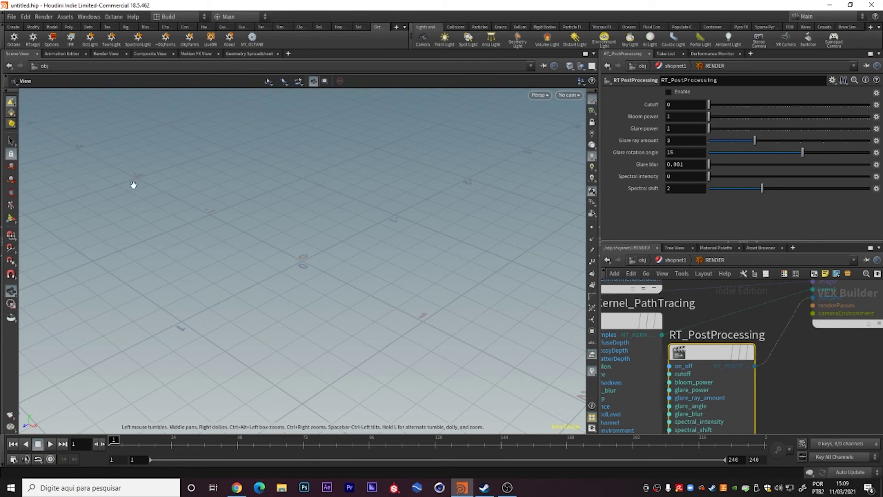
middle_drag(799, 350, 750, 386)
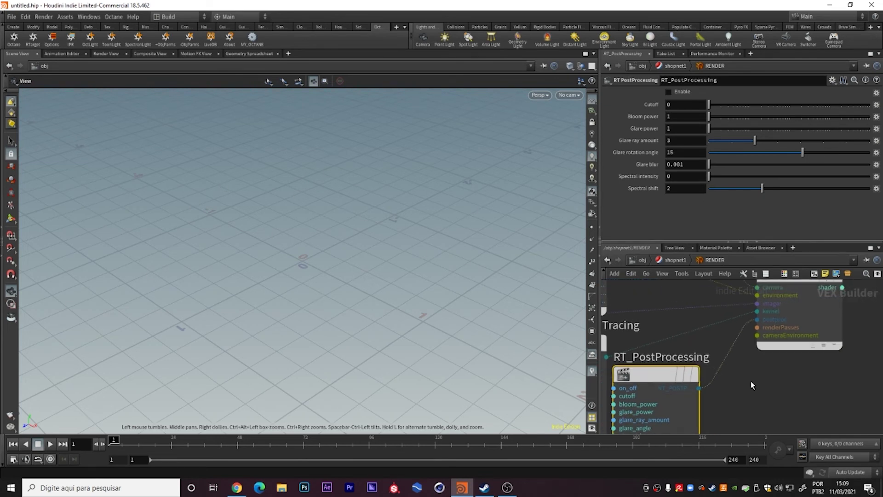
scroll(800, 326, up, 2)
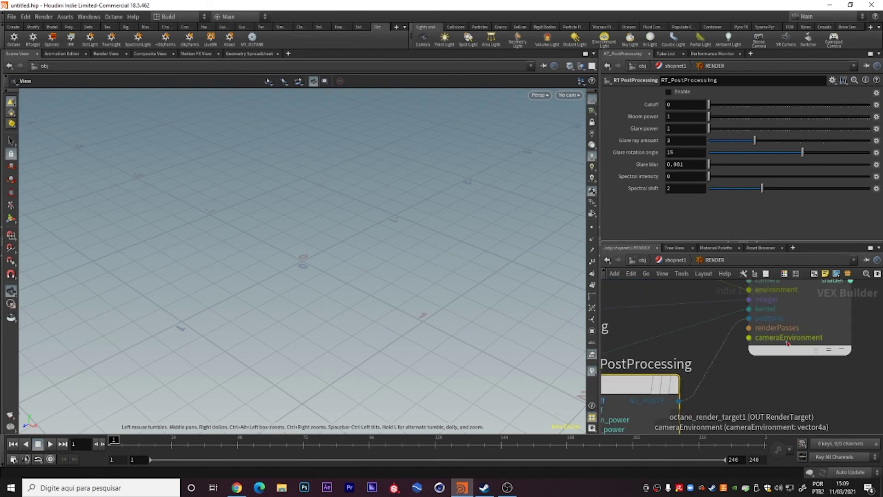
Create a second environment texture node from the 'envi' search.
key(Tab)
text(envi)
key(Down)
key(Down)
key(Down)
key(Return)
Place NT_ENV_TEXTURE1 and move the camera node above the environment texture.
click(760, 382)
click(811, 398)
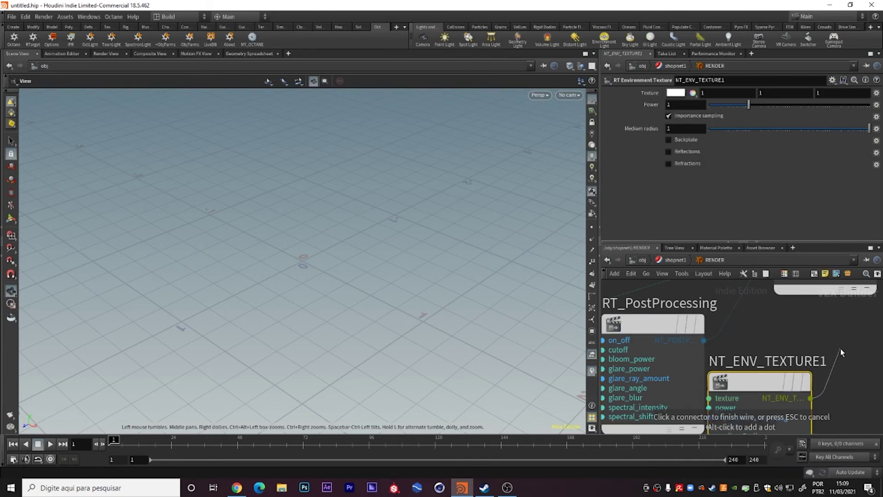
scroll(813, 375, down, 2)
scroll(805, 374, down, 2)
middle_drag(803, 369, 843, 413)
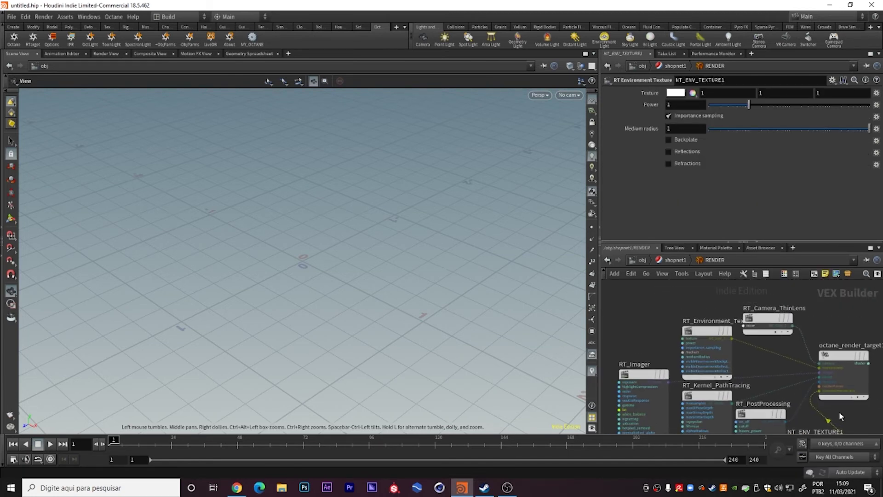
drag(775, 326, 713, 322)
click(707, 324)
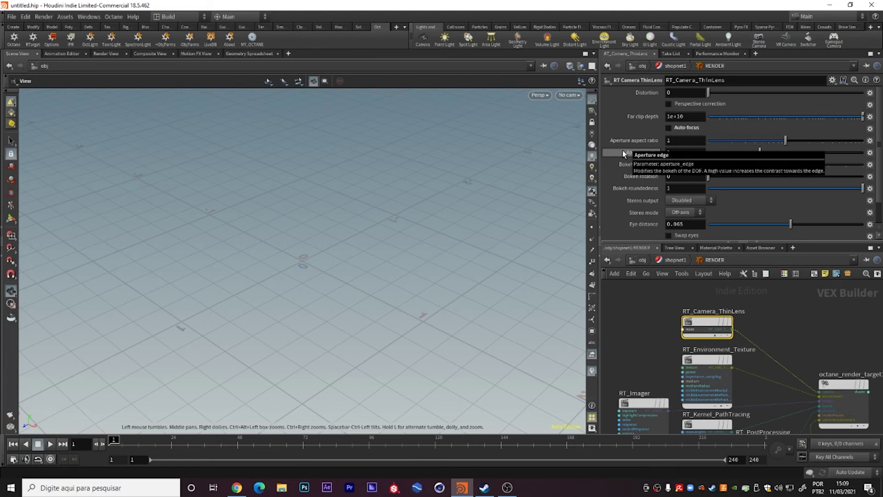
Set RT_Environment_Texture's texture colour to near-black 0.00625 in the colour editor.
scroll(624, 123, down, 2)
scroll(628, 131, up, 2)
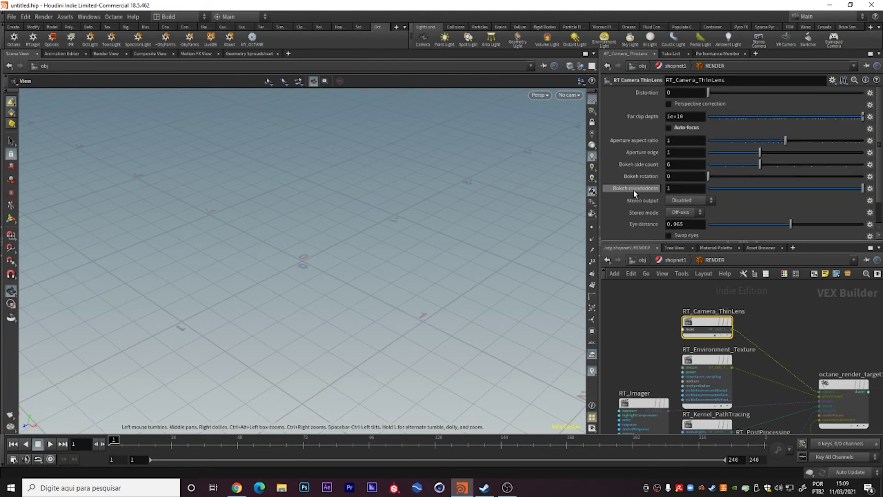
scroll(746, 313, up, 3)
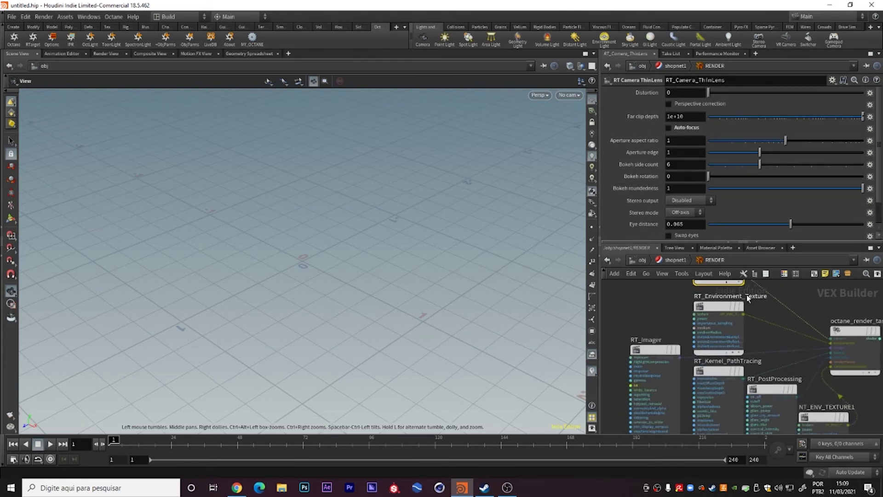
scroll(746, 313, up, 3)
click(732, 324)
drag(744, 352, 731, 340)
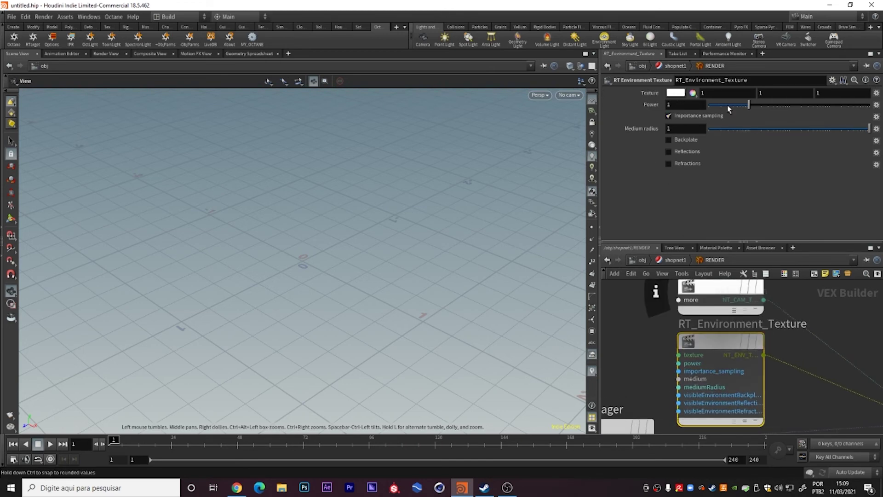
click(677, 93)
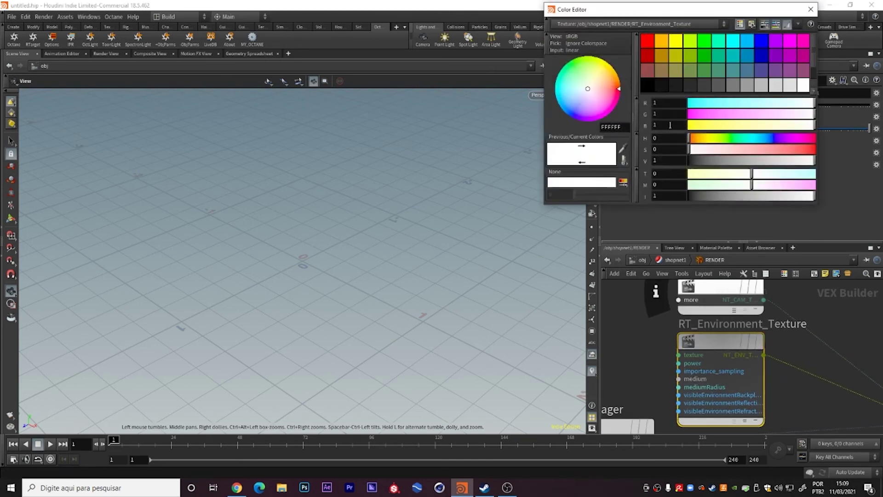
click(664, 88)
click(811, 9)
middle_drag(649, 340, 698, 343)
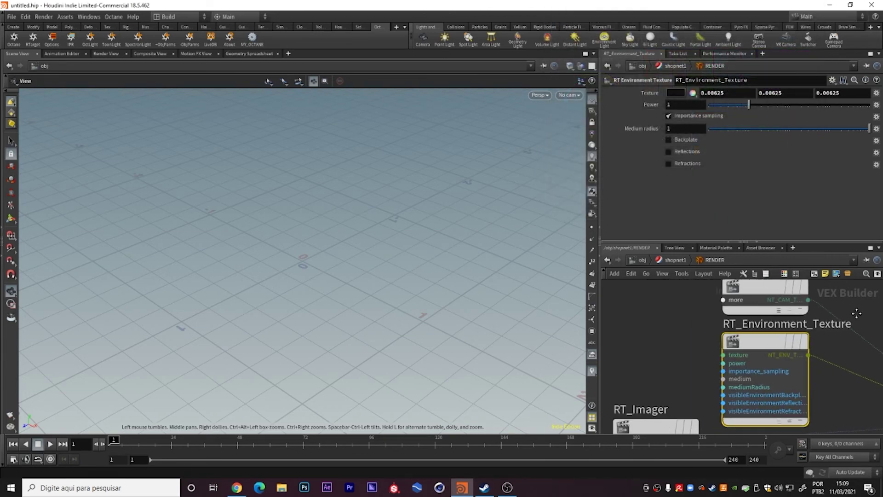
scroll(729, 326, down, 1)
Add a Texture Image RGB node and wire it toward the environment texture.
key(Tab)
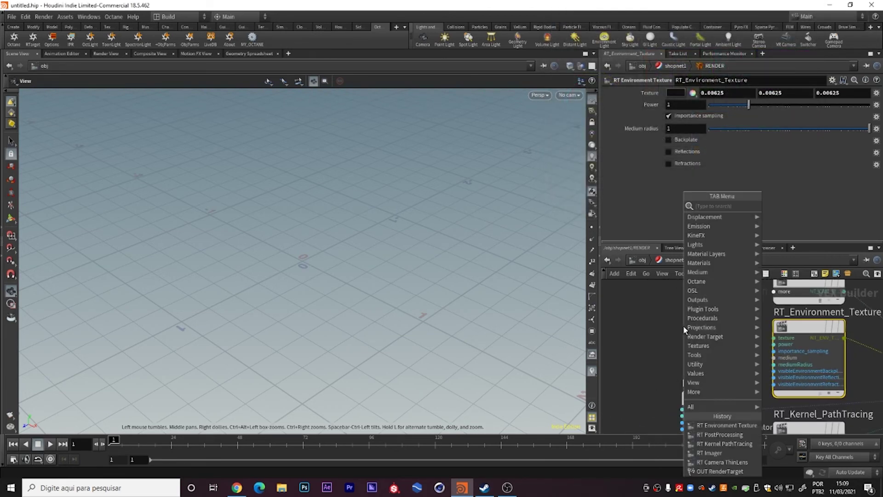
text(i)
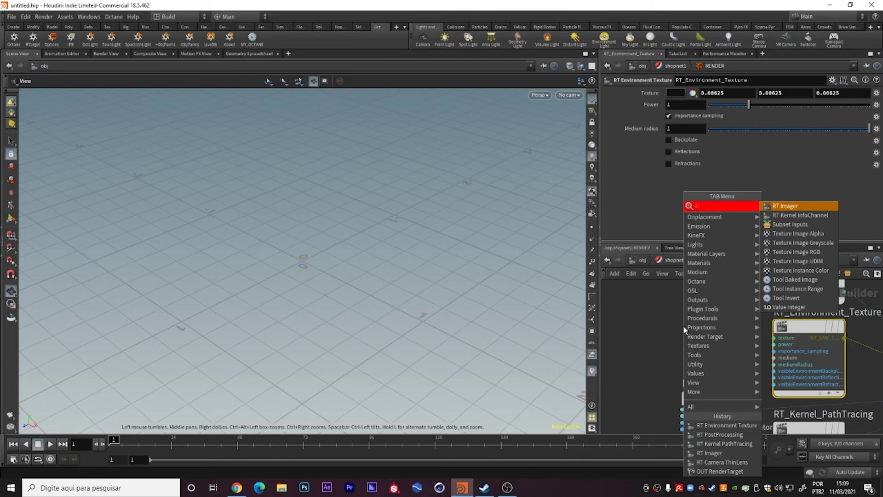
text(m)
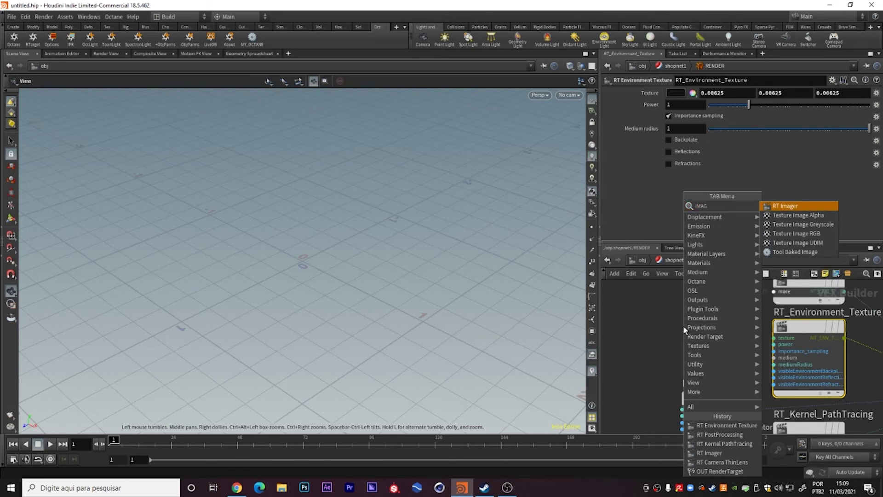
key(Up)
key(Up)
key(Up)
key(Return)
click(683, 330)
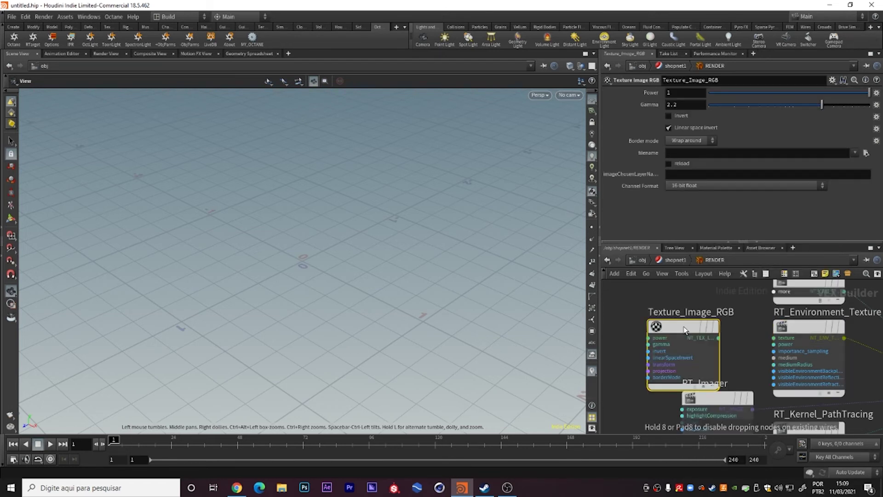
click(718, 337)
click(772, 337)
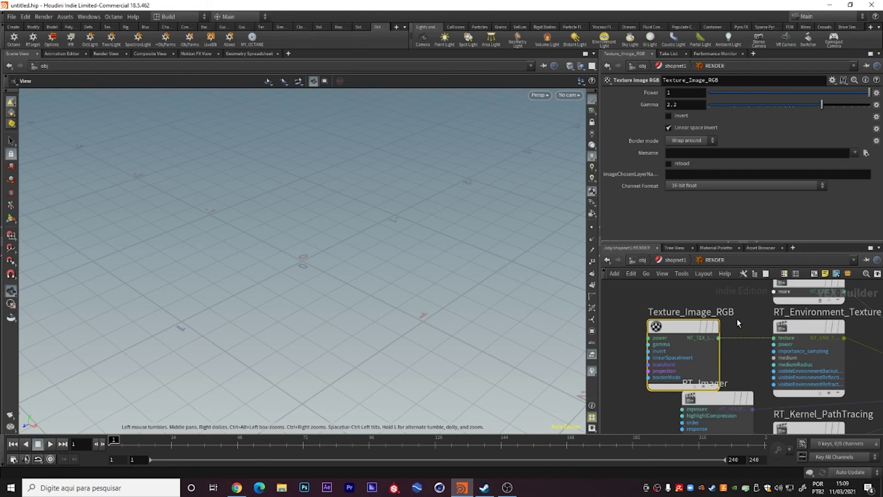
middle_drag(737, 319, 782, 330)
drag(736, 319, 767, 321)
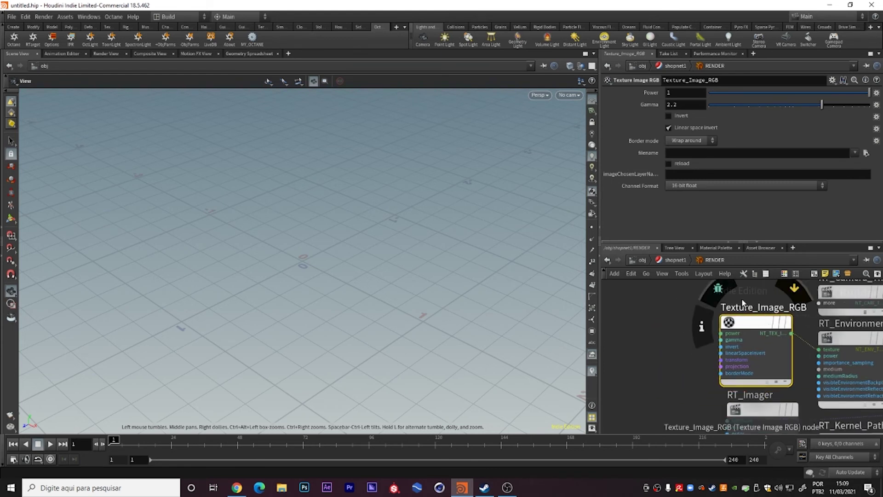
Reposition Texture_Image_RGB and connect its output to RT_Environment_Texture's texture input.
click(697, 153)
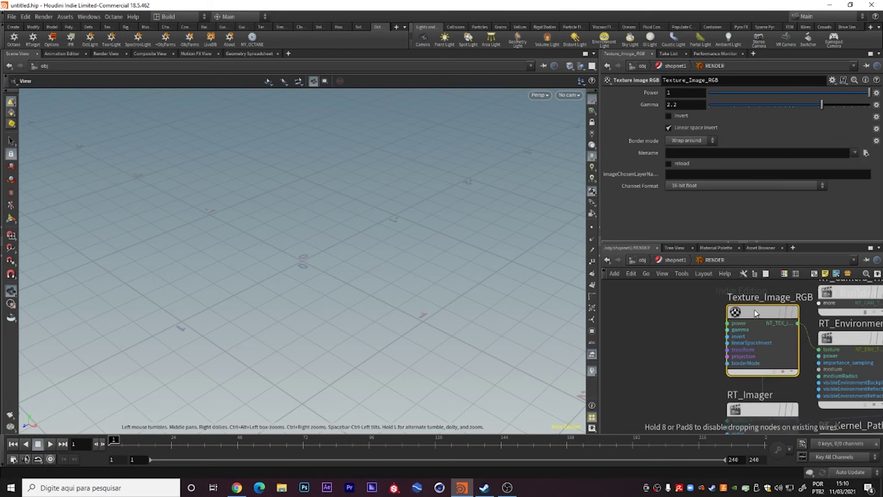
middle_drag(753, 317, 704, 312)
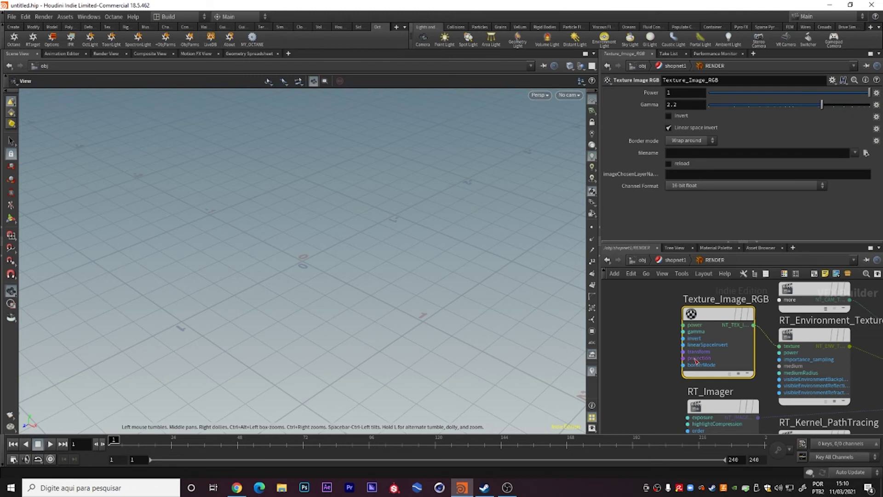
middle_drag(666, 334, 652, 338)
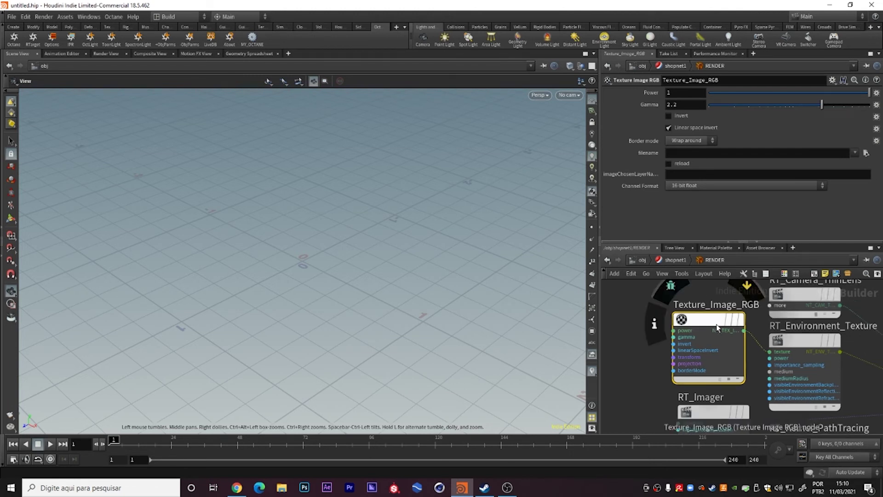
drag(694, 328, 679, 334)
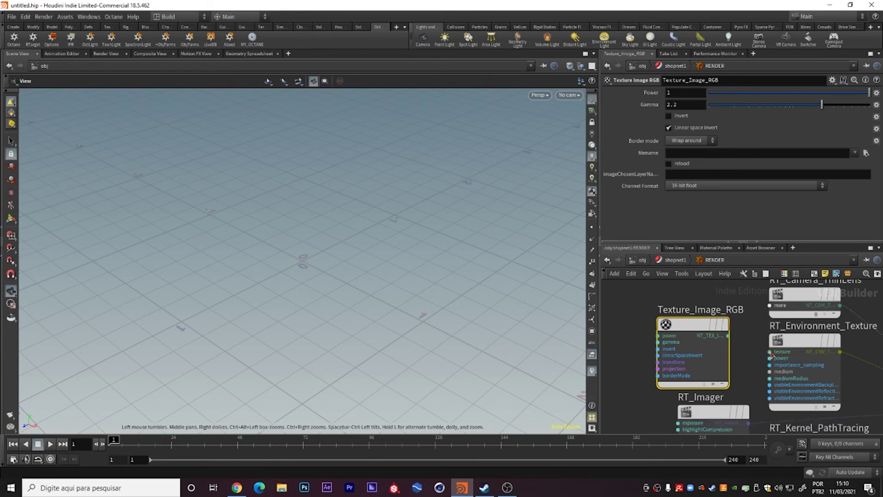
click(803, 341)
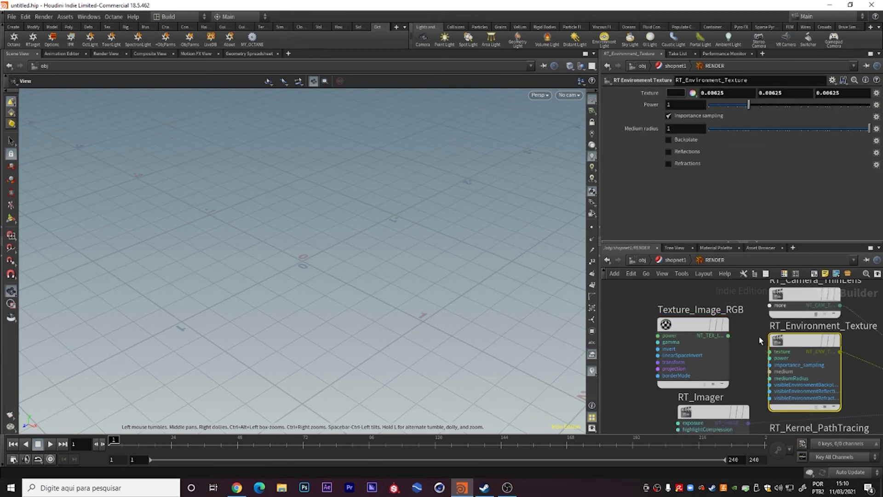
click(728, 335)
click(770, 351)
middle_drag(753, 319, 798, 332)
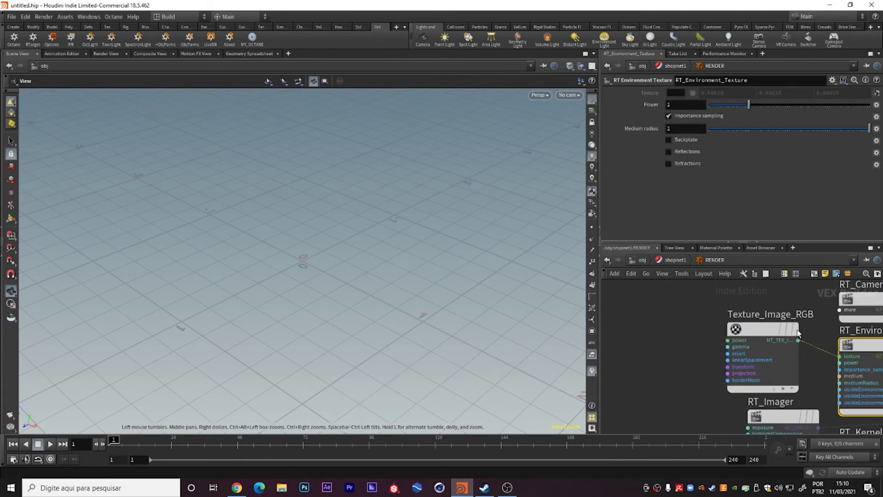
click(797, 331)
scroll(694, 327, up, 3)
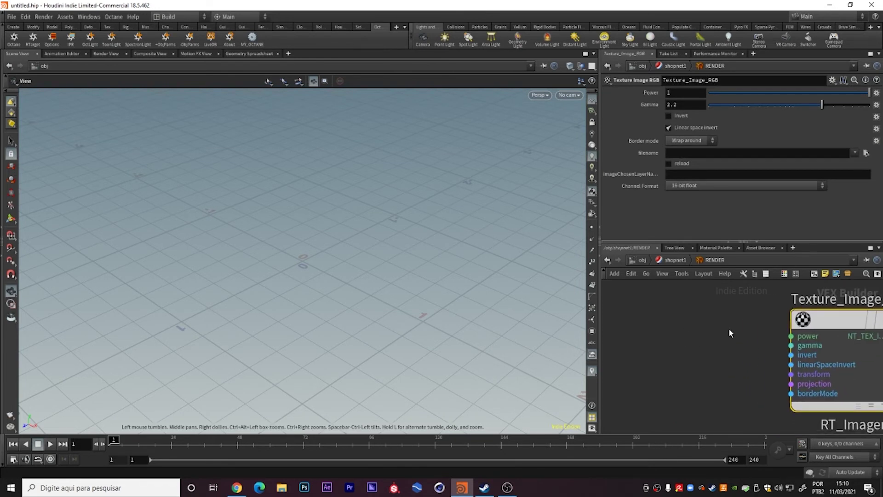
Add a Transform Rotation node for Texture_Image_RGB's transform input.
key(Tab)
text(rot)
key(Return)
drag(720, 379, 694, 373)
click(724, 374)
Add a Projection Spherical node wired into Texture_Image_RGB's projection input.
key(Tab)
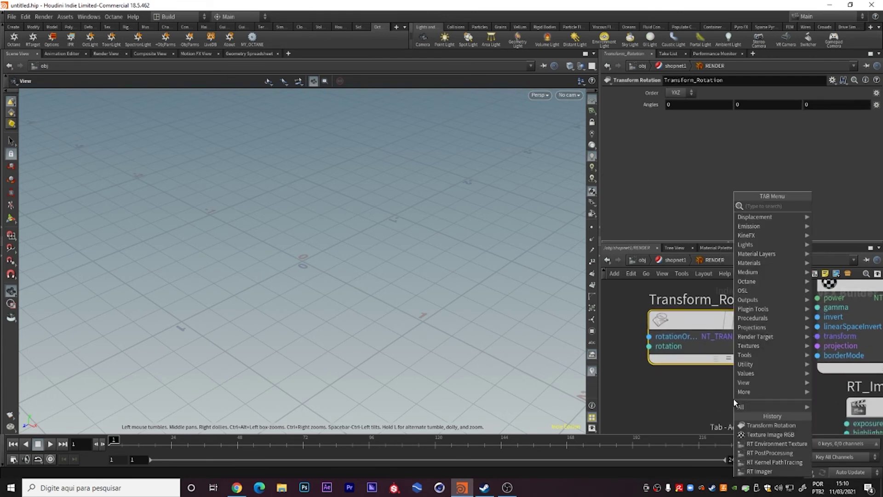
text(proje)
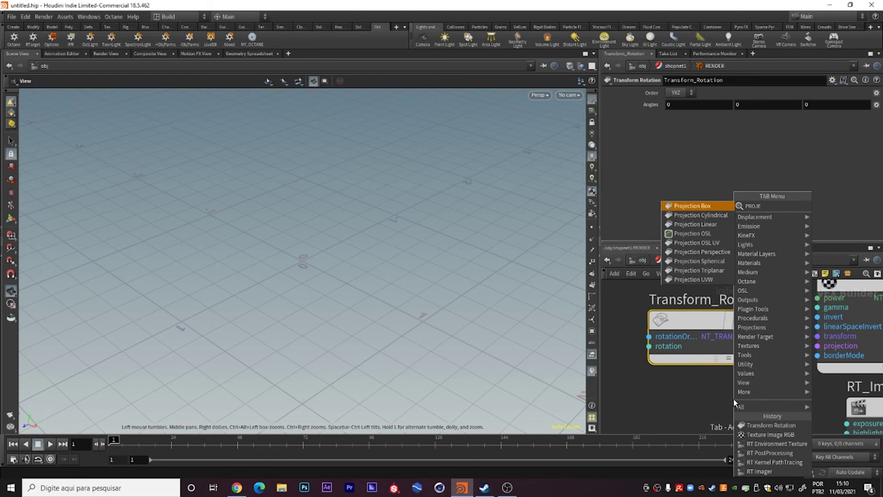
key(Down)
key(Down)
key(Down)
key(Down)
key(Down)
key(Down)
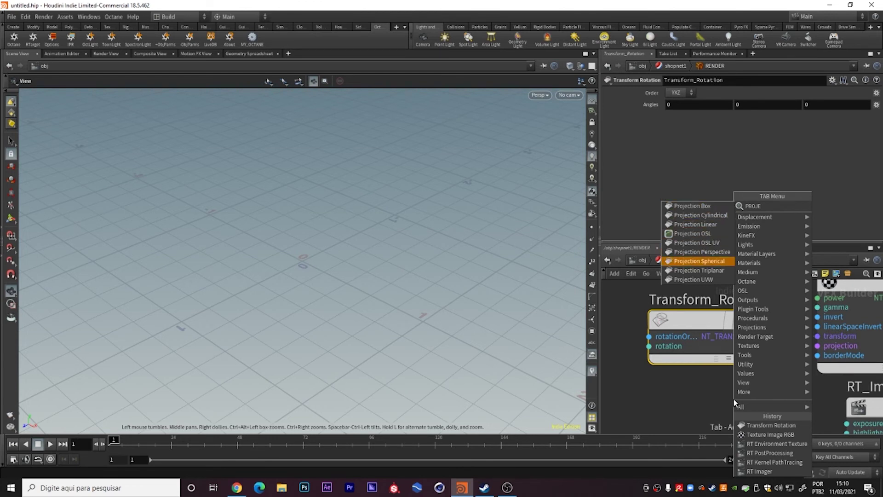
key(Return)
click(733, 398)
click(751, 398)
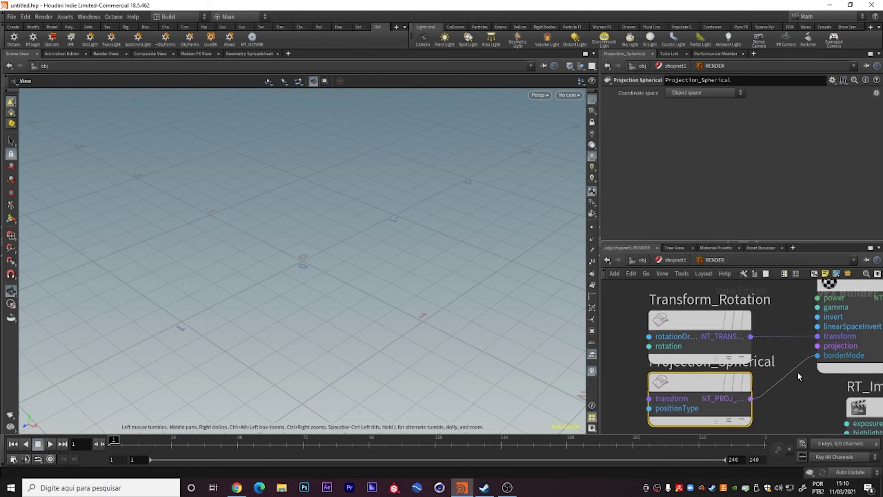
click(818, 346)
scroll(782, 368, down, 1)
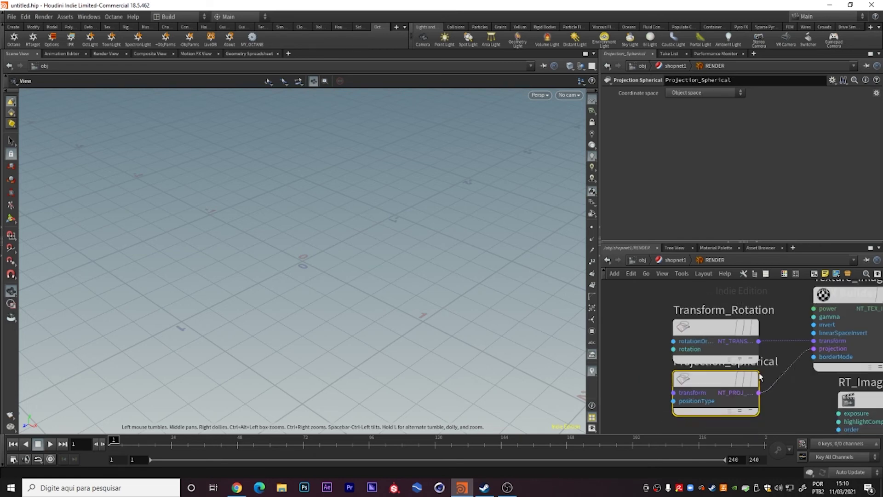
middle_drag(726, 377, 611, 404)
scroll(690, 355, down, 2)
scroll(717, 344, up, 1)
scroll(717, 343, down, 1)
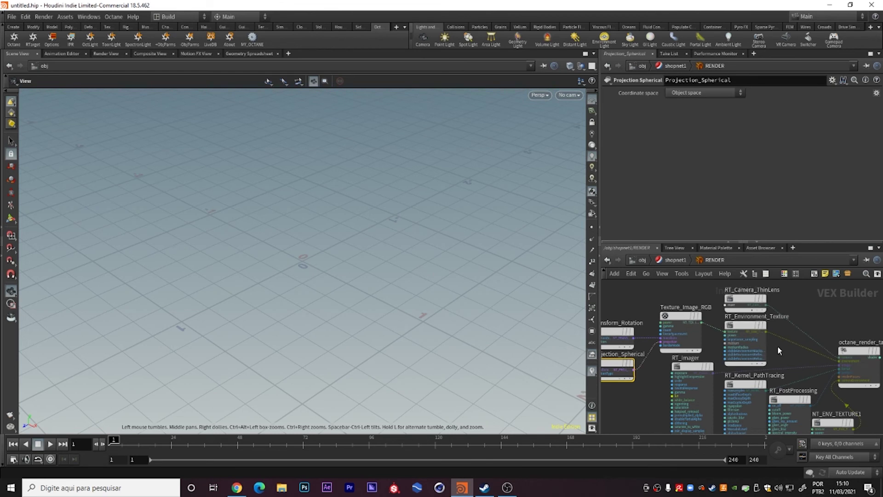
scroll(683, 313, up, 2)
click(674, 319)
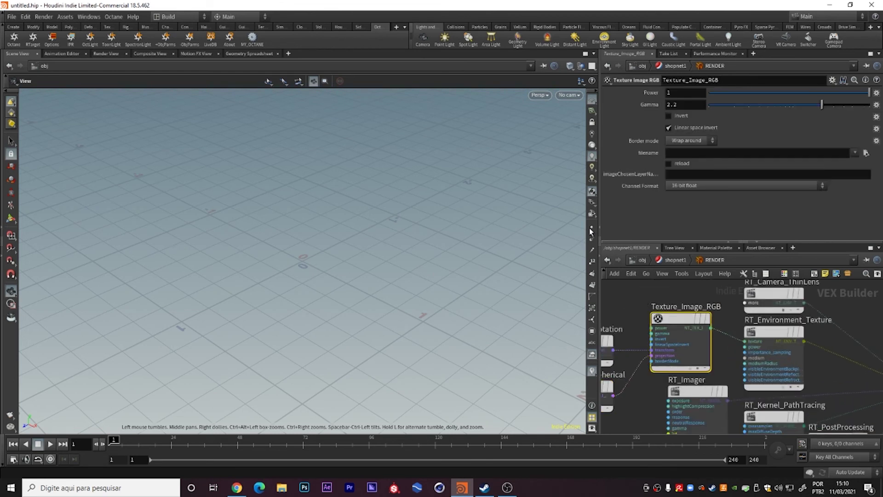
Raise RT_Environment_Texture power to 1.36355 and review the RT_Imager settings.
click(773, 332)
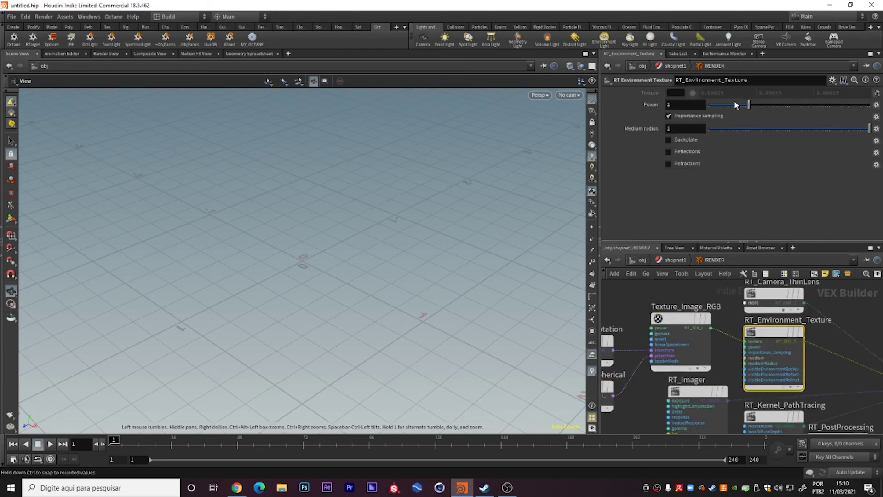
drag(748, 105, 754, 104)
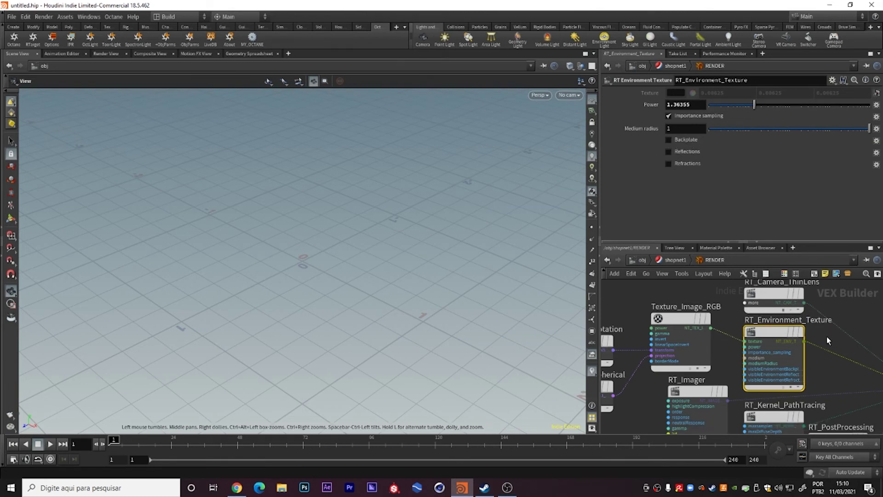
middle_drag(825, 372, 793, 323)
click(673, 335)
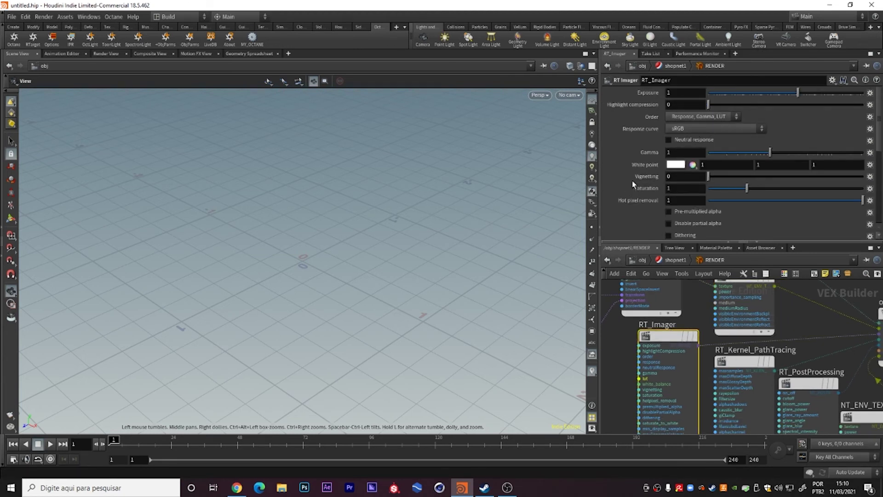
scroll(632, 175, down, 5)
scroll(630, 166, down, 5)
scroll(634, 138, down, 5)
scroll(653, 148, down, 3)
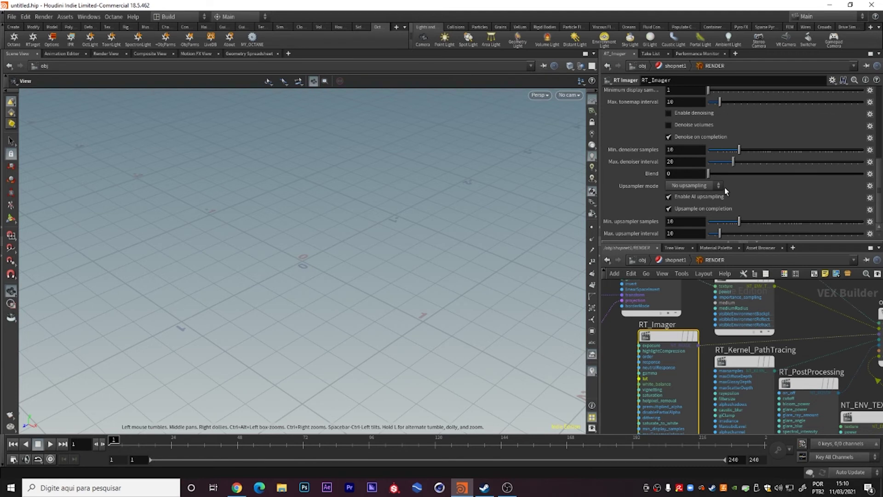
scroll(647, 177, up, 3)
scroll(647, 176, up, 2)
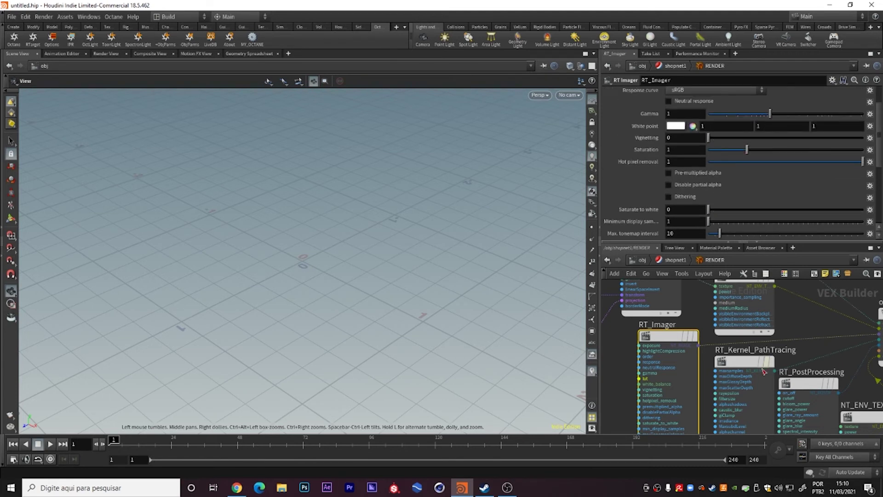
Set RT_Kernel_PathTracing to 500 max samples, diffuse depth 10 and specular depth 8.
click(744, 362)
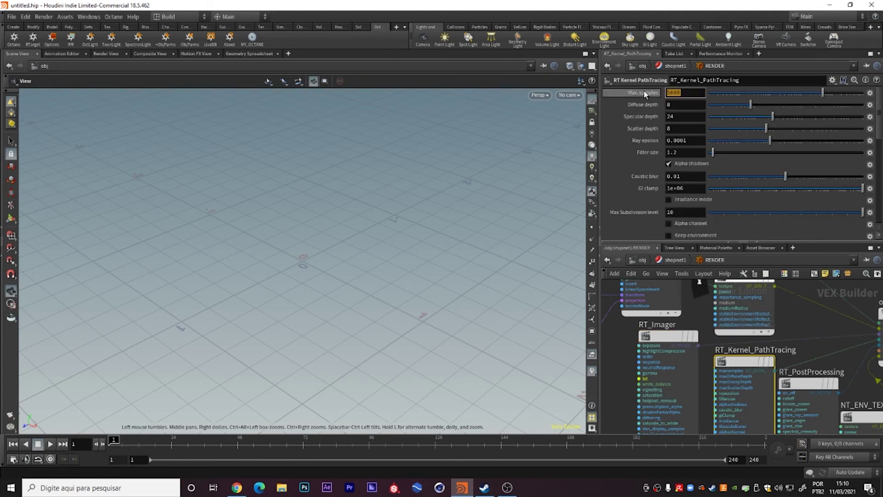
text(500)
key(Return)
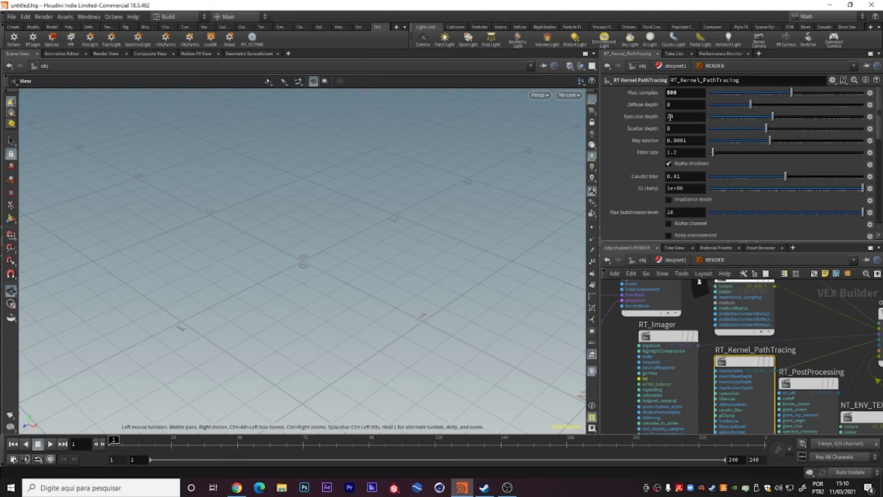
drag(669, 105, 688, 109)
key(Tab)
key(Tab)
key(Return)
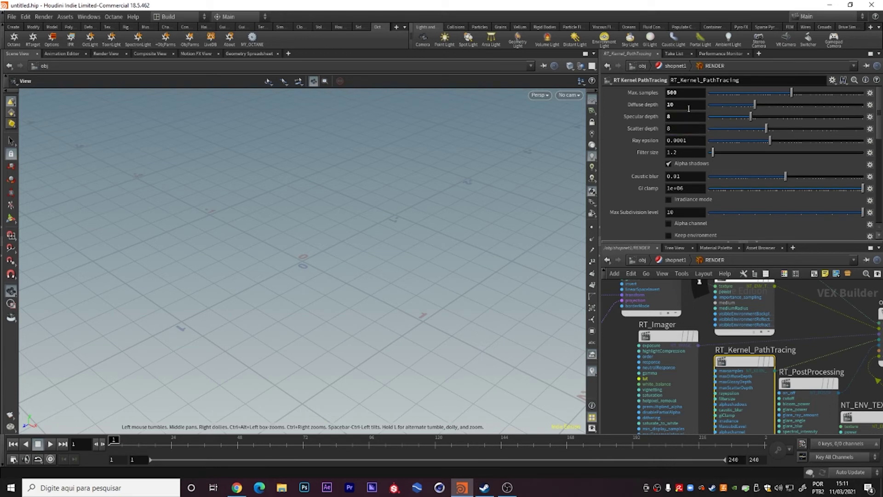
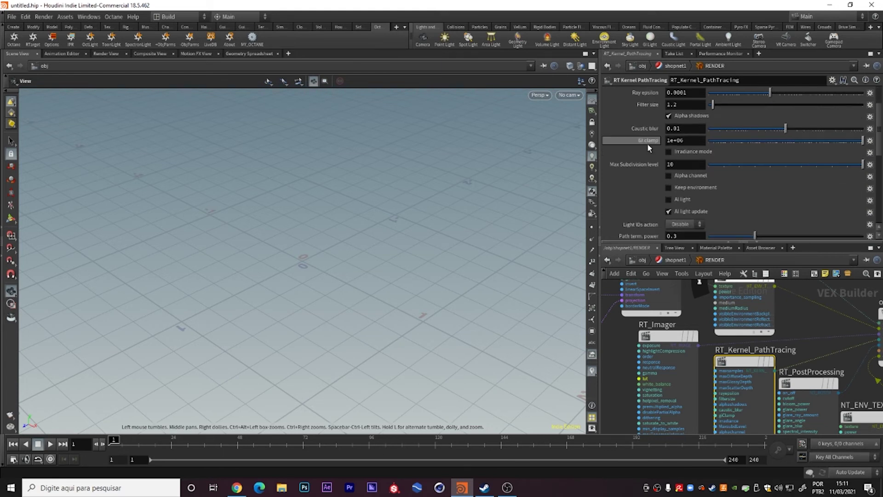
Turn on Static noise for the RT_Kernel_PathTracing render kernel.
scroll(610, 143, down, 3)
scroll(610, 145, down, 2)
scroll(612, 138, down, 1)
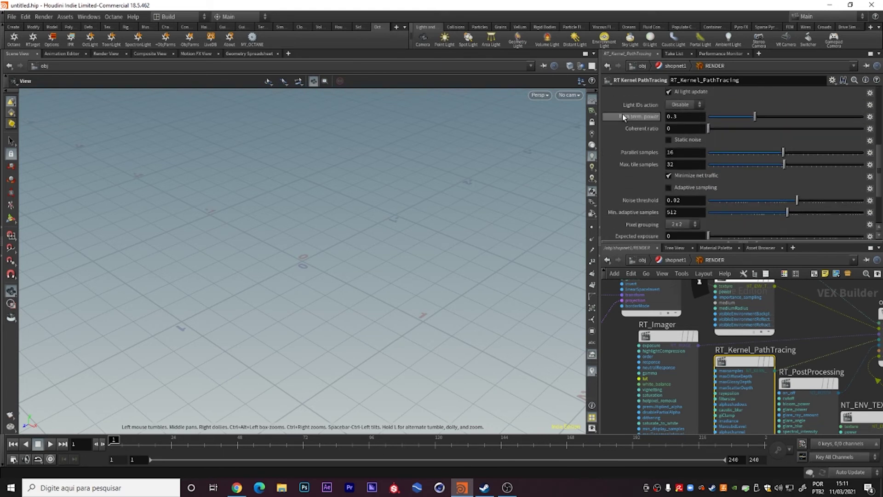
click(668, 139)
scroll(653, 141, up, 1)
scroll(630, 139, up, 1)
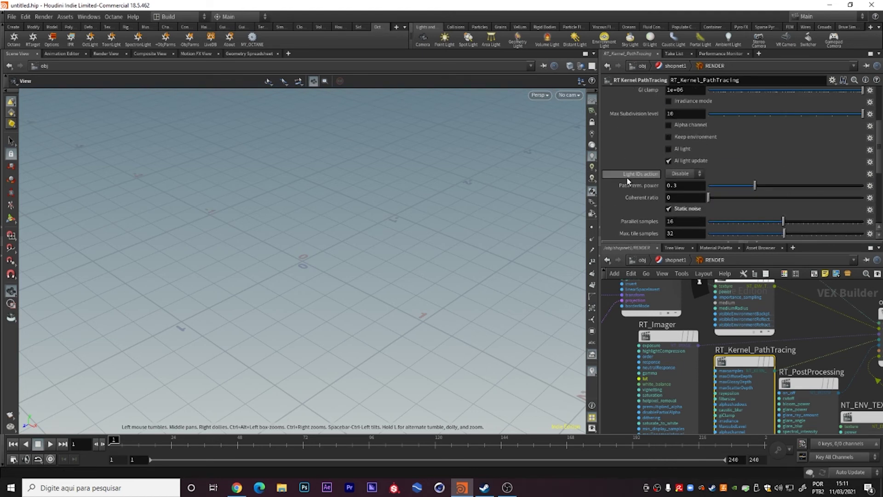
Review the RT_PostProcessing and RT_Imager node settings.
middle_drag(815, 377, 771, 315)
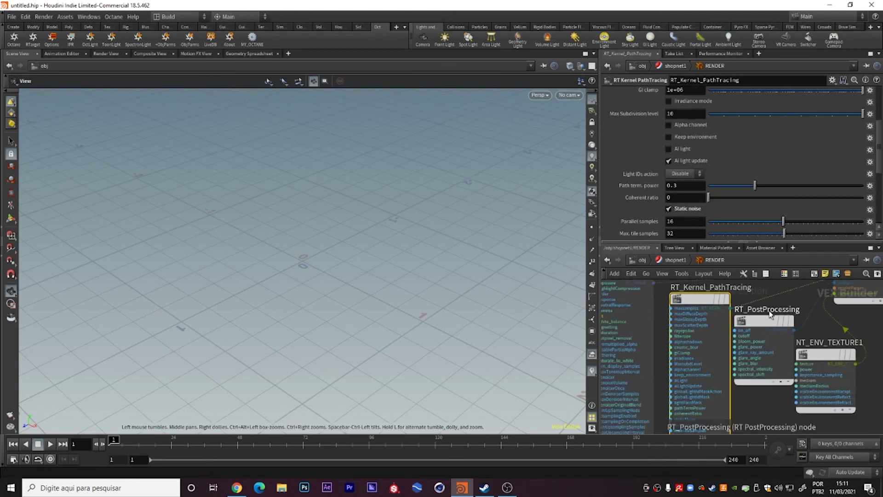
click(771, 315)
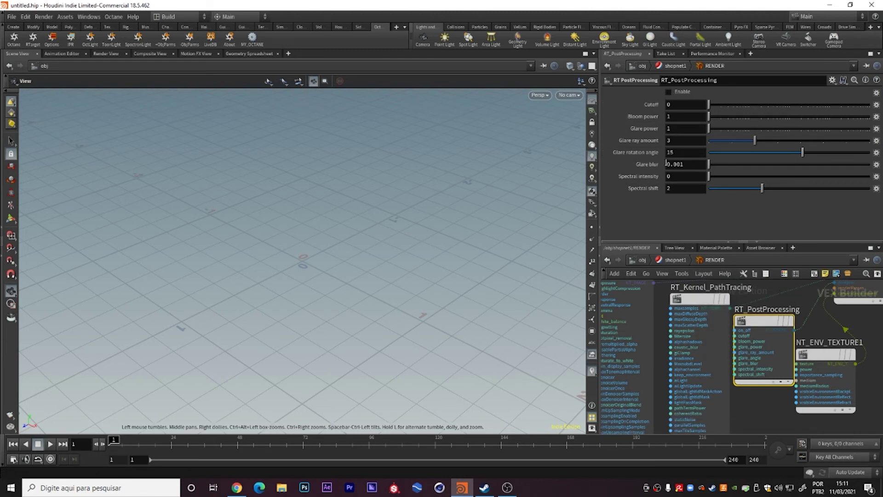
middle_drag(747, 288, 819, 364)
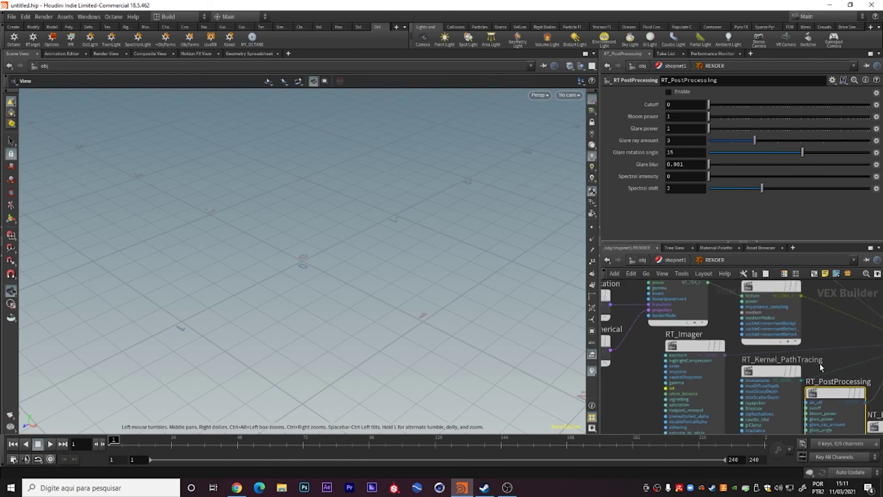
click(700, 353)
scroll(650, 186, down, 3)
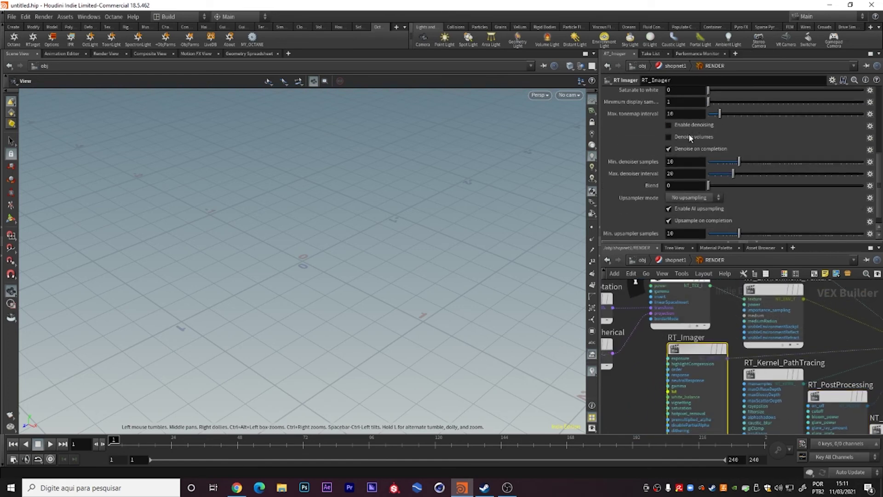
Bring up the NT_ENV_TEXTURE1 environment texture settings.
middle_drag(860, 350, 751, 277)
middle_drag(835, 332, 836, 354)
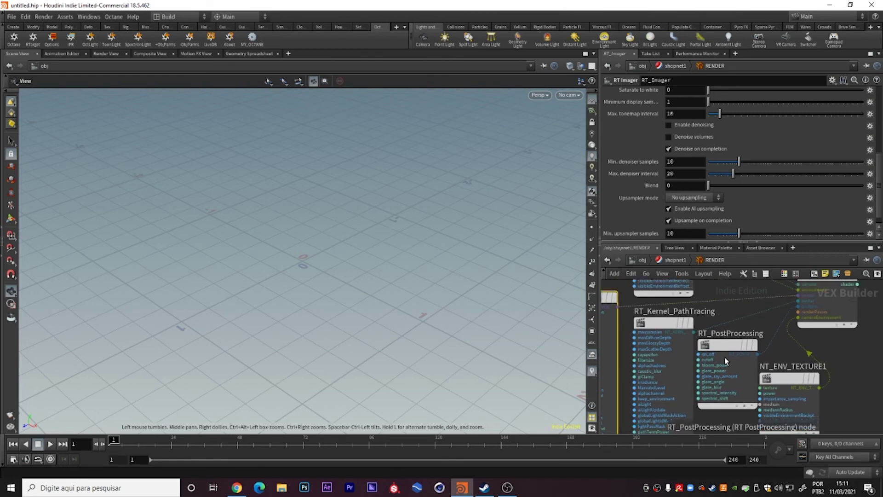
click(784, 380)
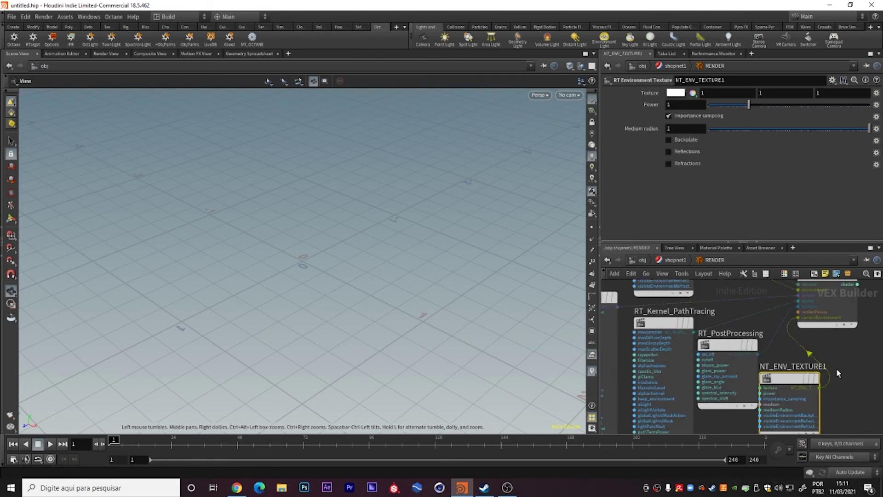
Darken the environment texture colour to near-black 0.00625, then return to /obj.
click(676, 93)
click(812, 10)
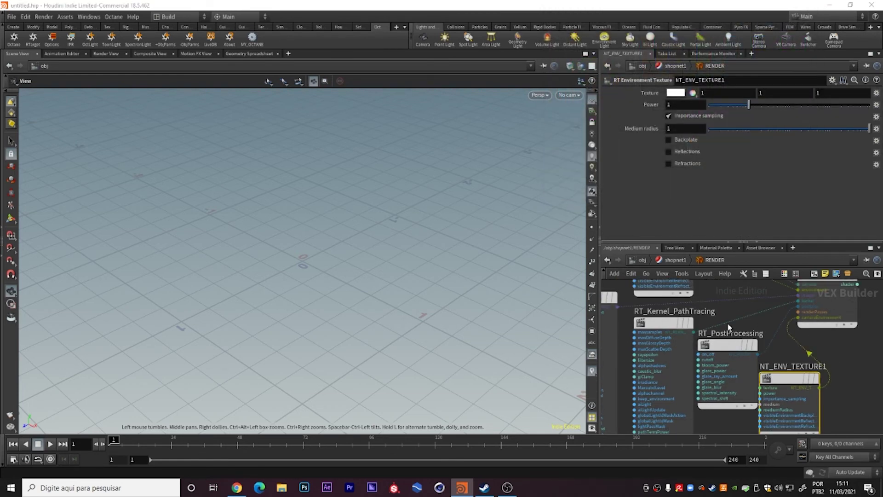
middle_drag(727, 322, 791, 402)
middle_drag(721, 323, 660, 248)
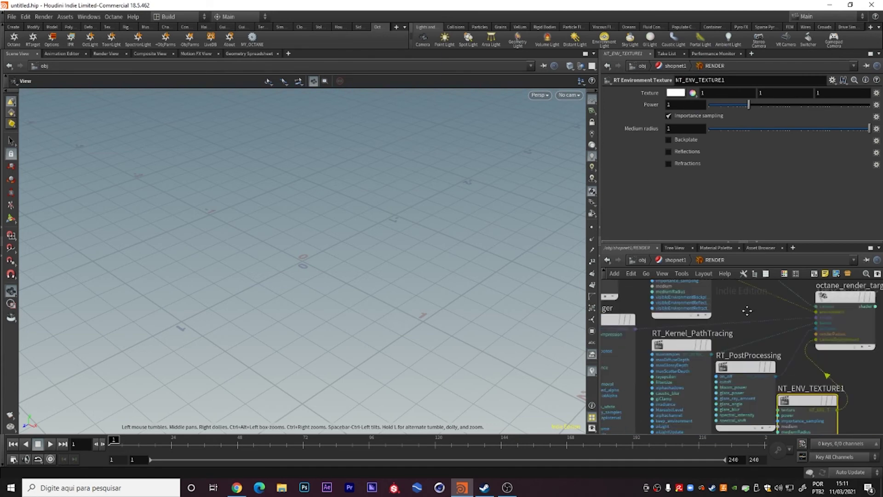
click(679, 92)
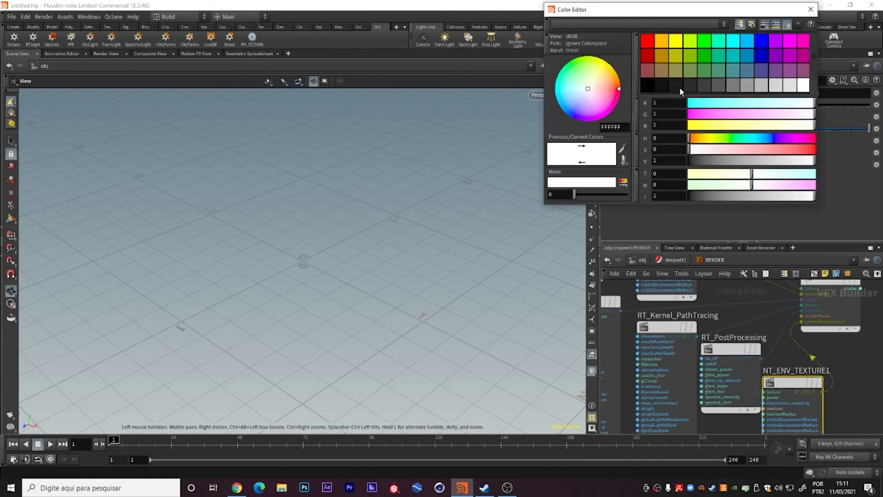
click(669, 84)
click(811, 9)
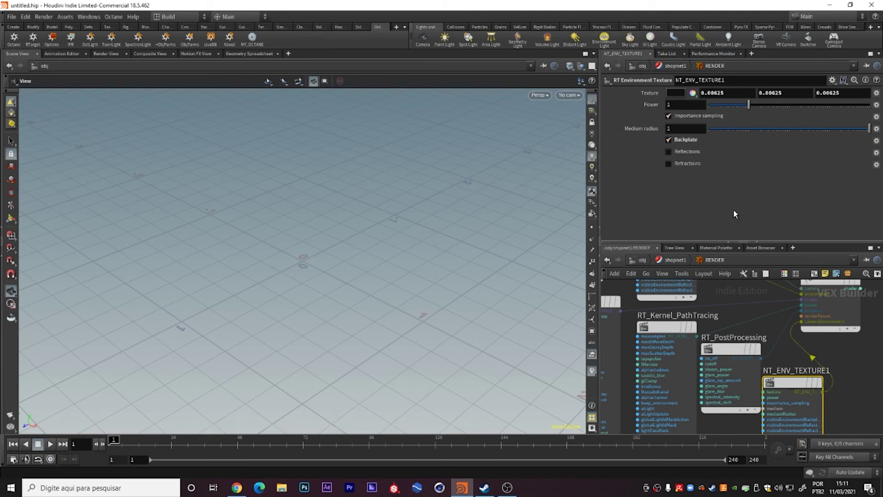
click(662, 261)
click(642, 259)
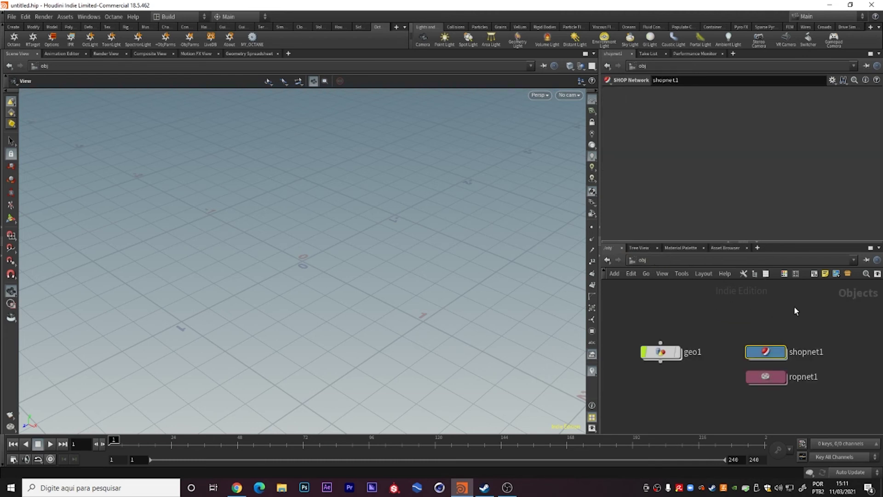
Select shopnet1 and ropnet1 and drop them onto the shelf as a new tool.
drag(813, 309, 731, 417)
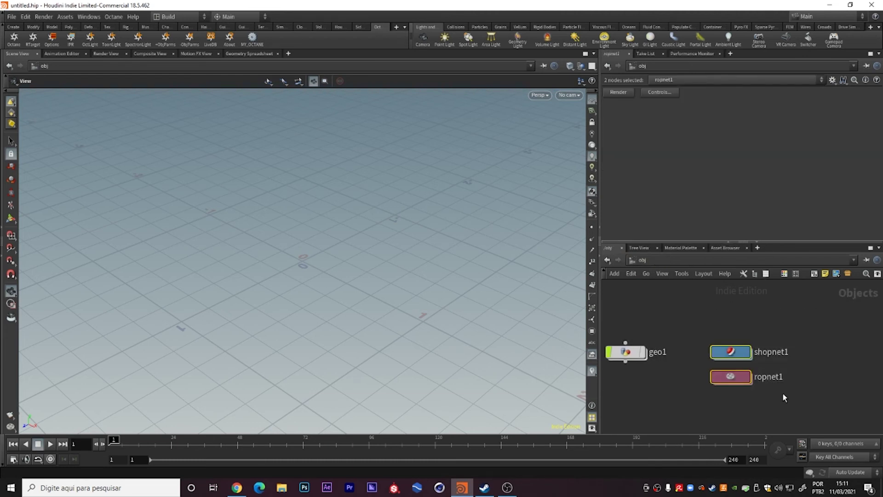
drag(818, 308, 723, 388)
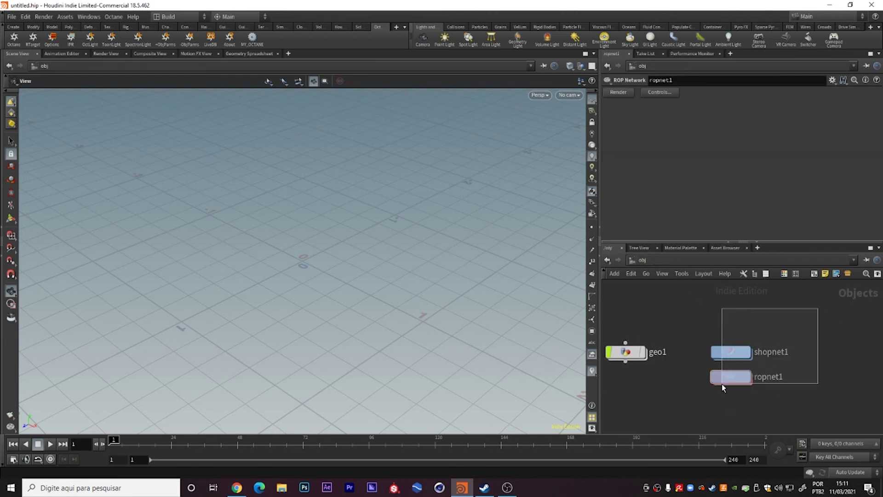
drag(725, 353, 373, 115)
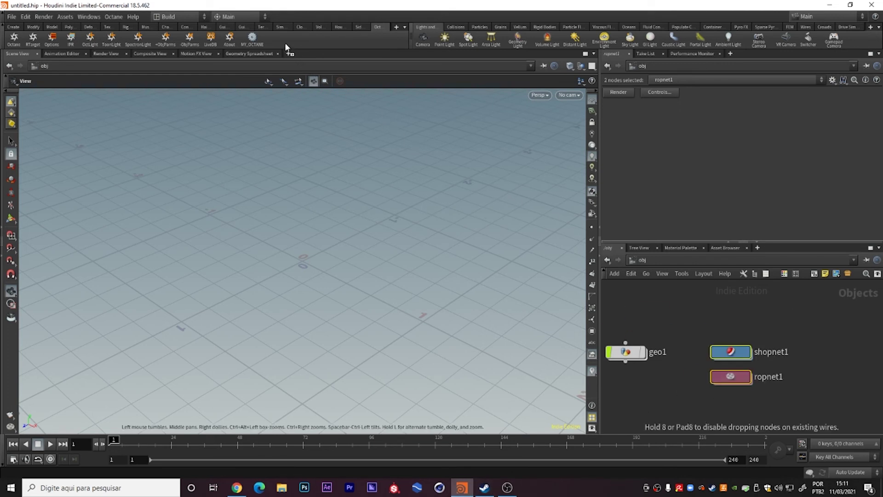
drag(283, 43, 284, 44)
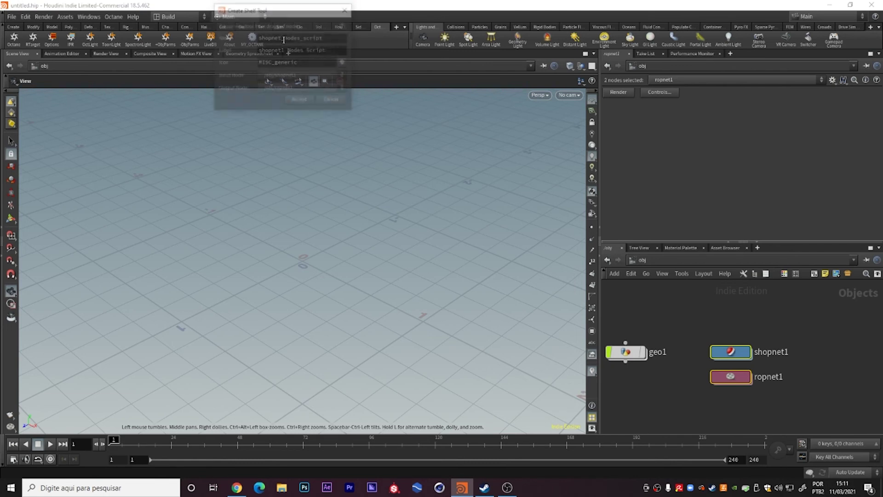
Label the shelf tool MY_OCTANE_2, accept it, and reselect both networks.
drag(337, 54, 230, 64)
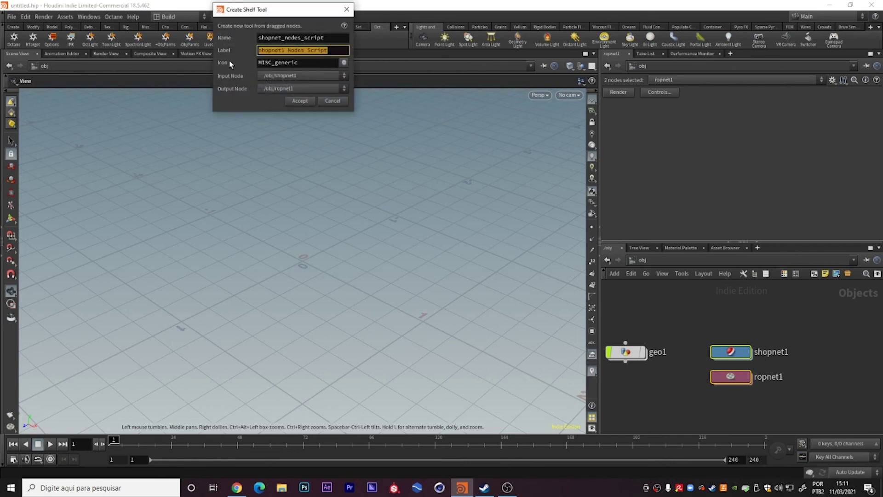
text(my)
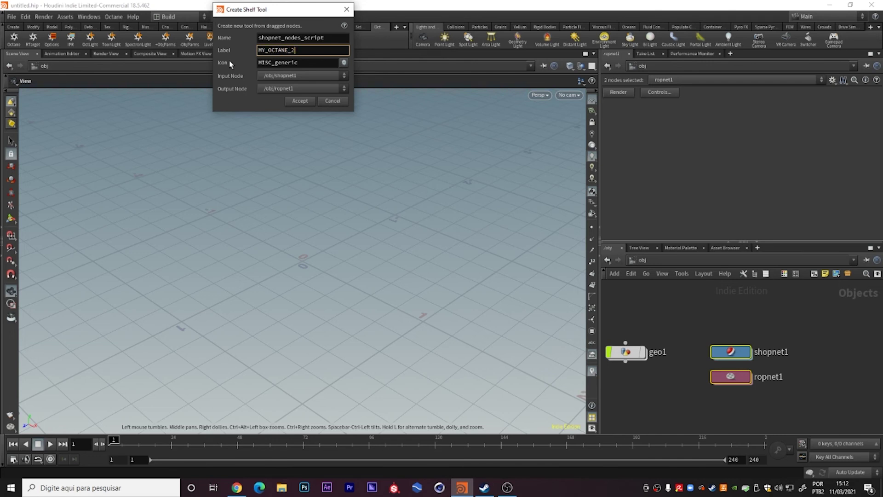
click(305, 102)
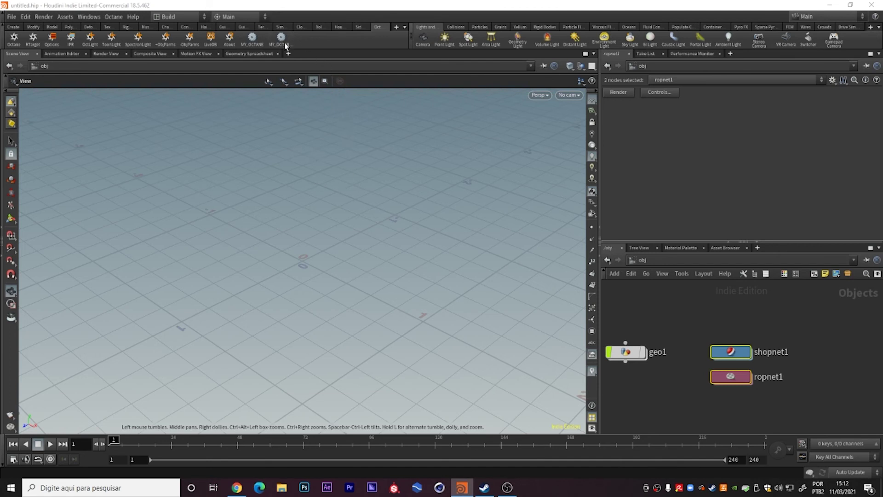
drag(784, 316, 722, 388)
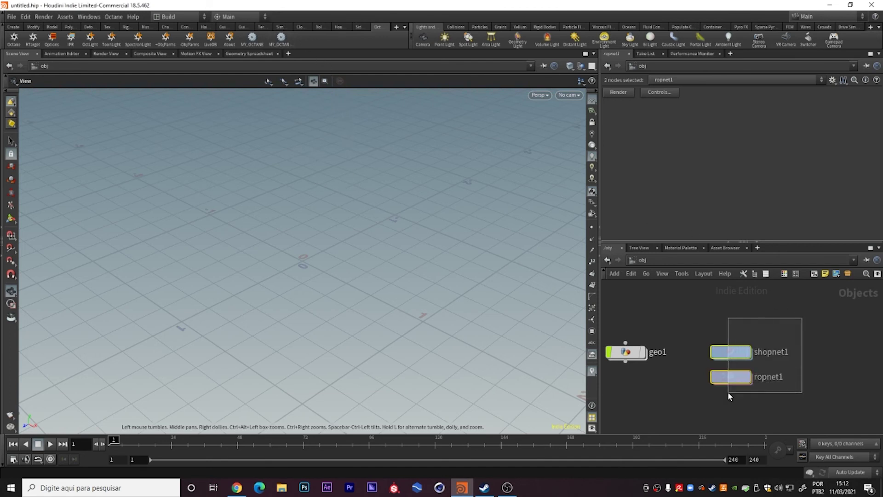
Delete shopnet1 and ropnet1, then go inside geo1.
key(Delete)
scroll(721, 339, up, 3)
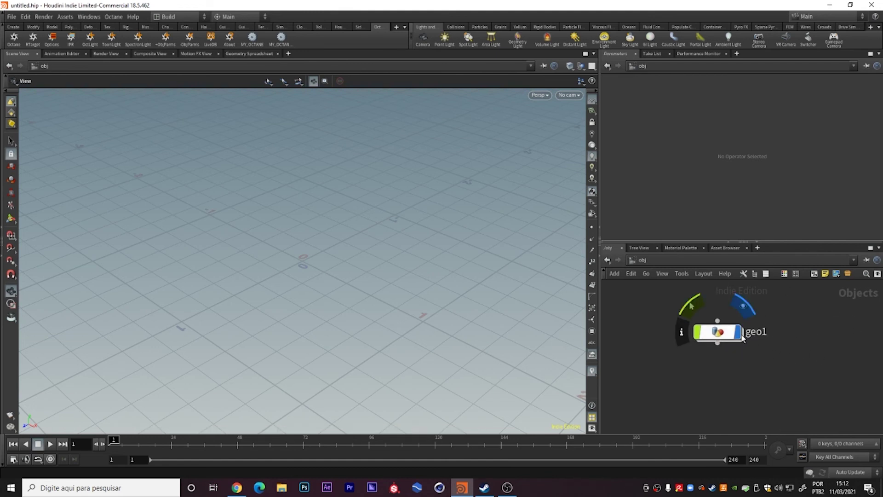
click(718, 334)
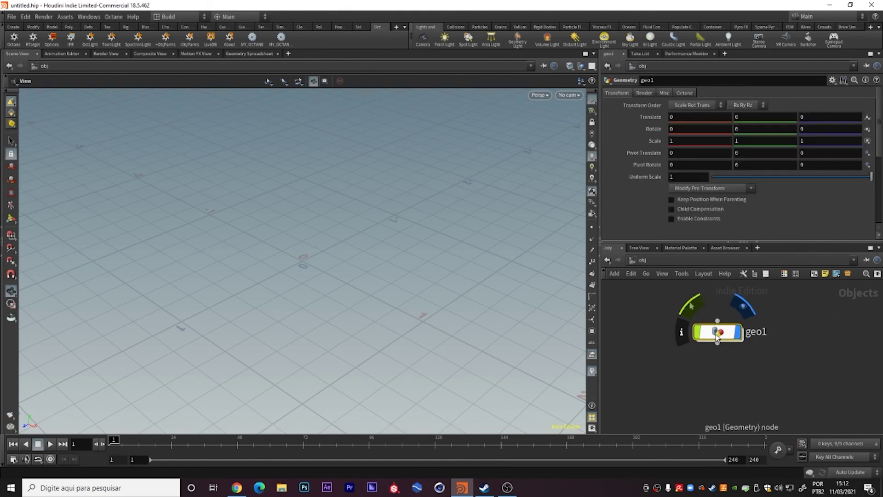
double_click(718, 333)
Add a sphere node with Primitive Type Polygon and Frequency 10.
key(Tab)
text(sph)
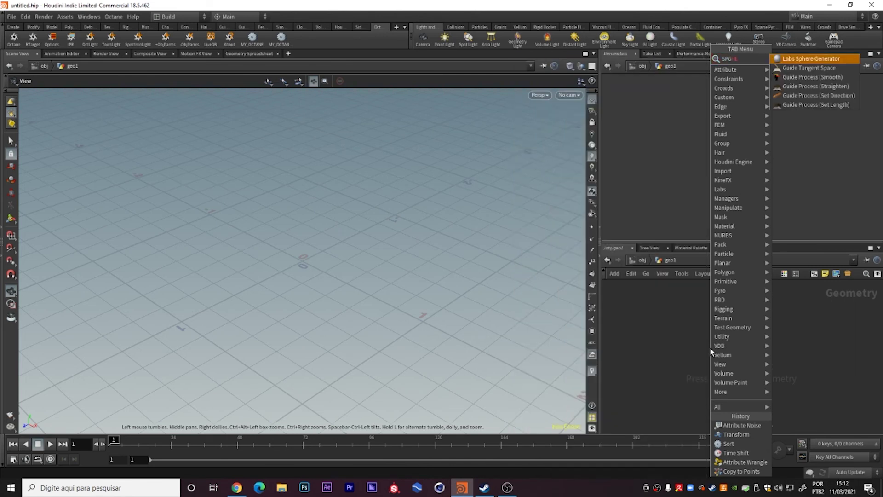
key(BackSpace)
key(BackSpace)
key(BackSpace)
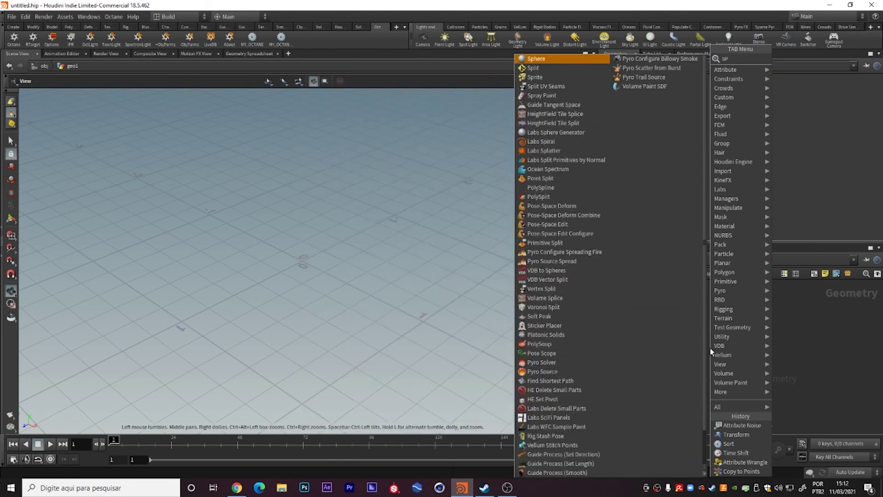
key(Escape)
click(710, 350)
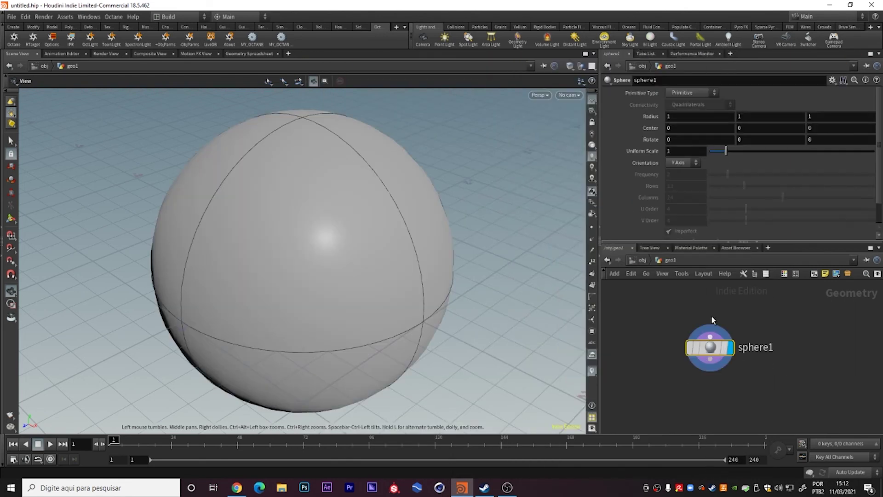
click(693, 92)
click(694, 112)
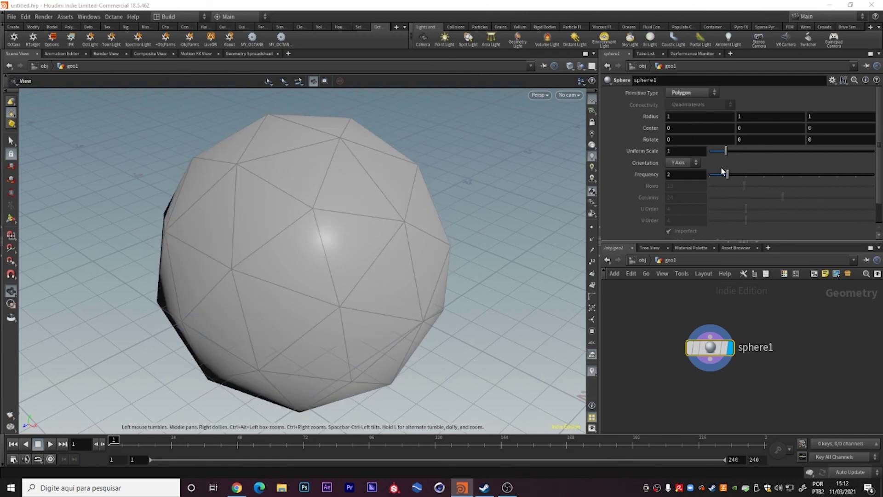
drag(725, 173, 874, 175)
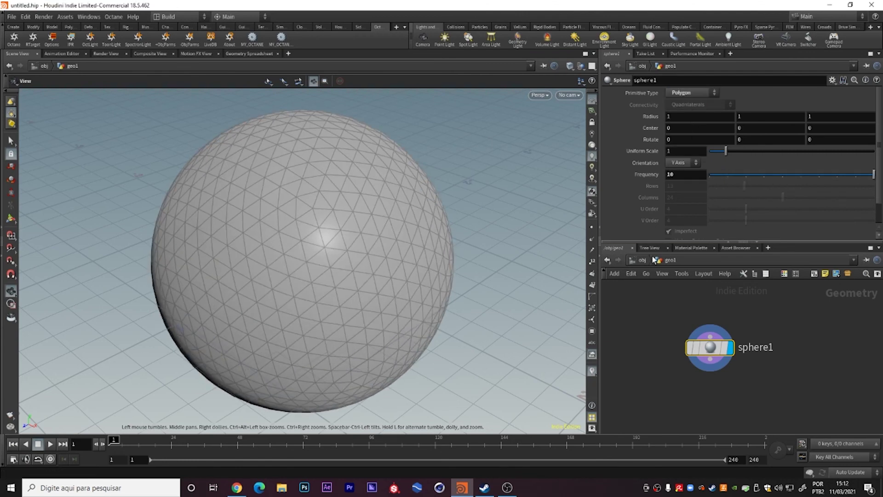
Return to the object level and reposition the geo1 node.
click(652, 260)
scroll(279, 249, down, 5)
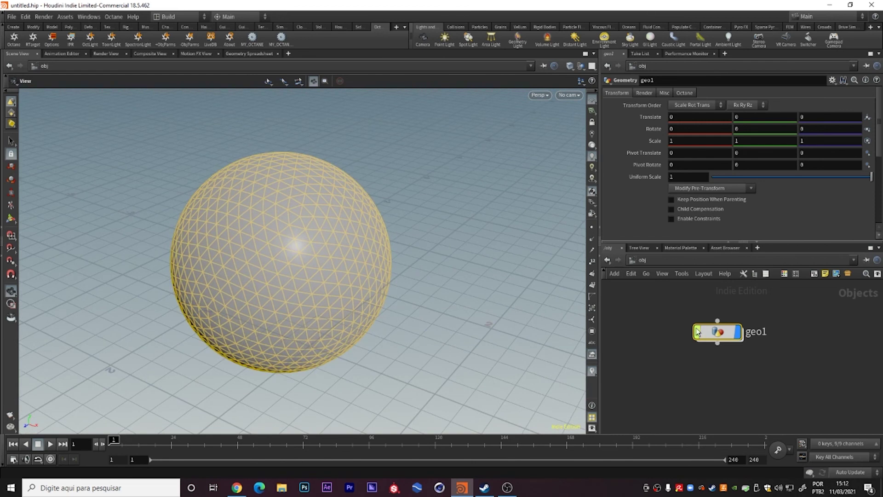
drag(697, 331, 736, 328)
click(844, 329)
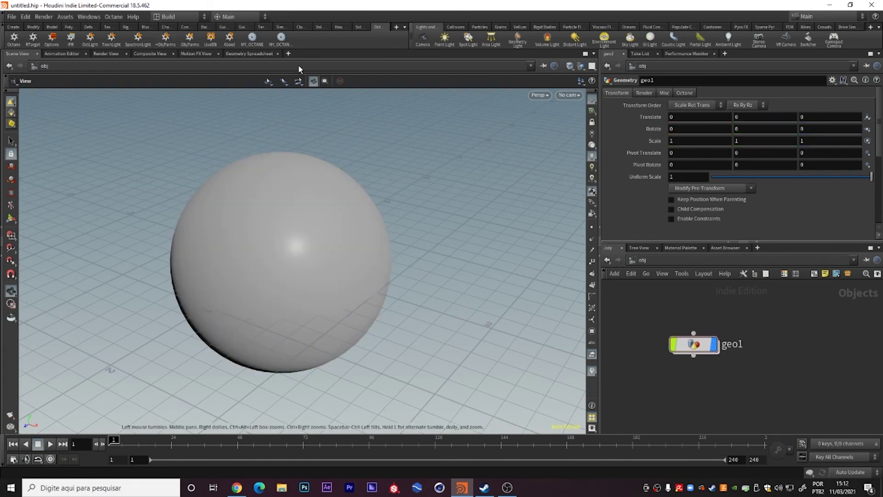
Run the MY_OCTANE_2 shelf tool, arrange shopnet1 and ropnet1, and open ropnet1.
click(283, 42)
middle_drag(805, 345, 763, 308)
drag(699, 388, 788, 323)
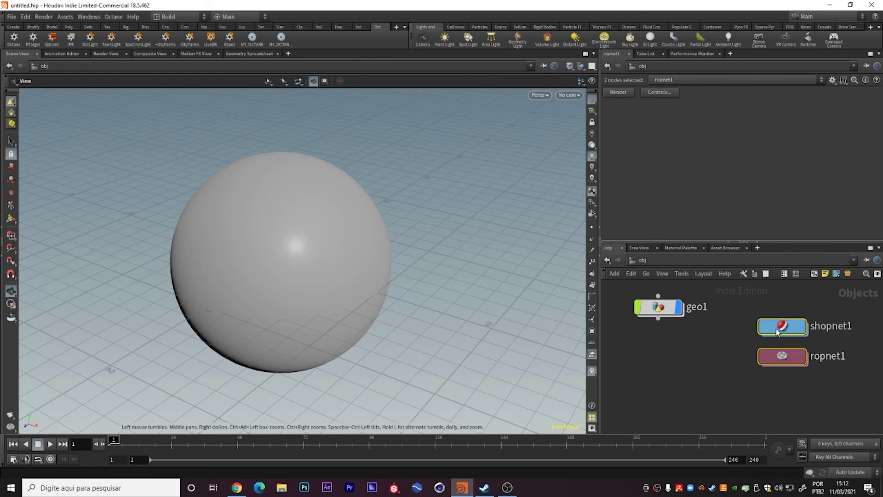
click(791, 359)
double_click(799, 362)
key(u)
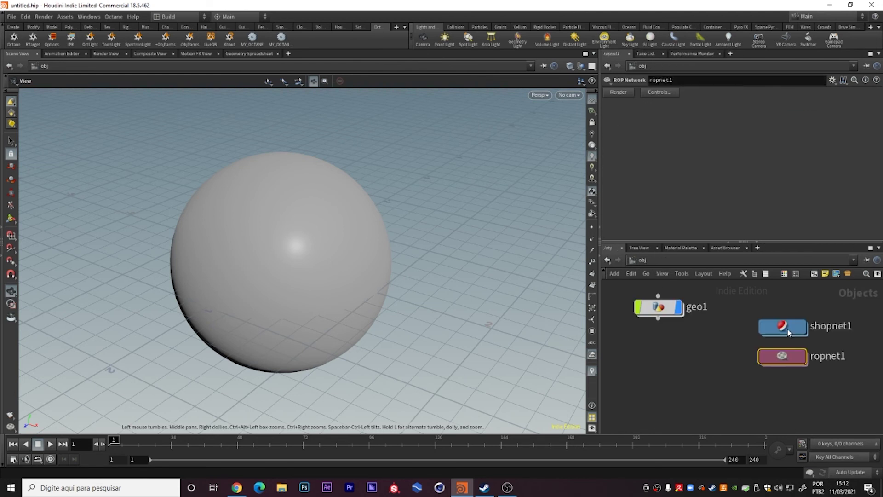
double_click(800, 330)
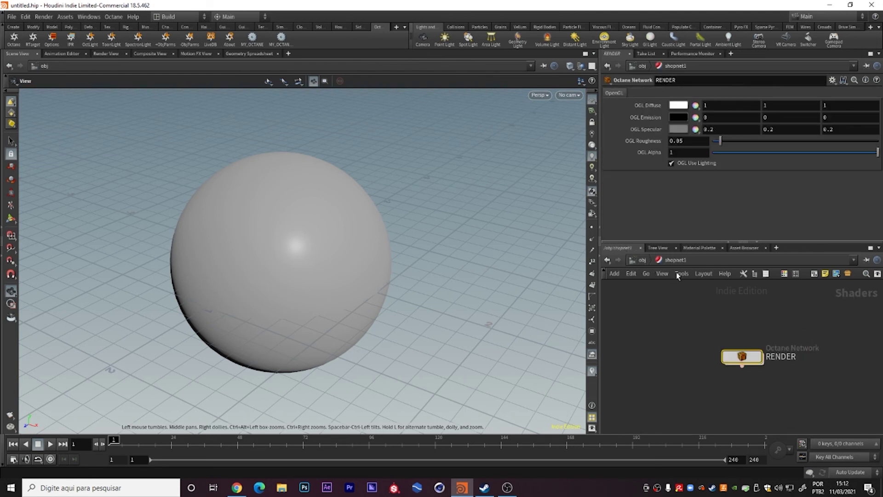
click(642, 263)
double_click(777, 359)
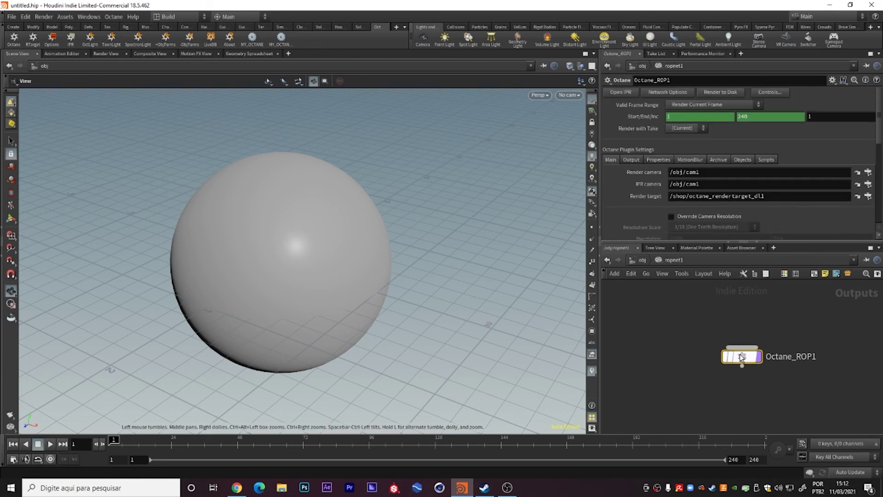
Set Octane_ROP1's render target to /obj/shopnet1/RENDER/octane_render_target1.
click(868, 198)
click(777, 167)
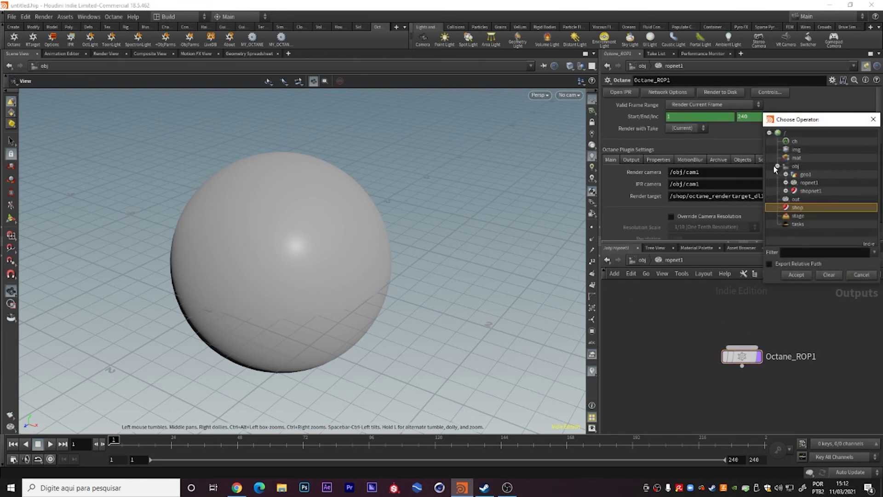
click(786, 190)
double_click(819, 201)
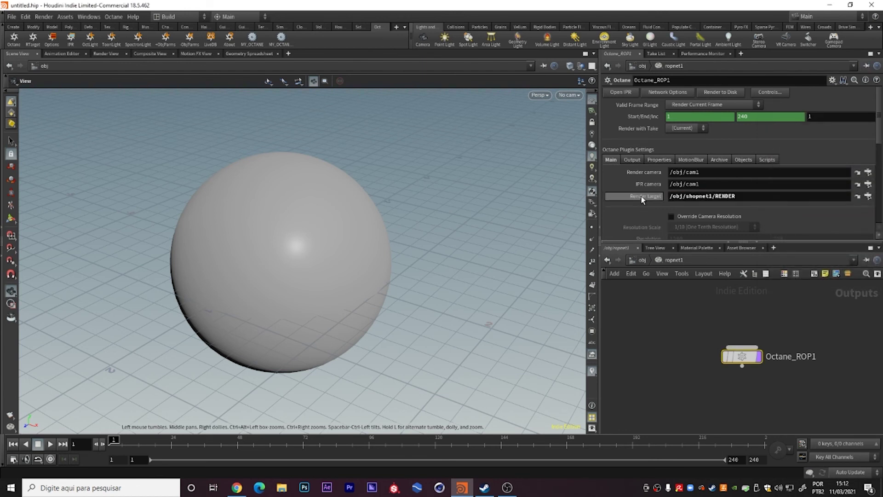
click(868, 196)
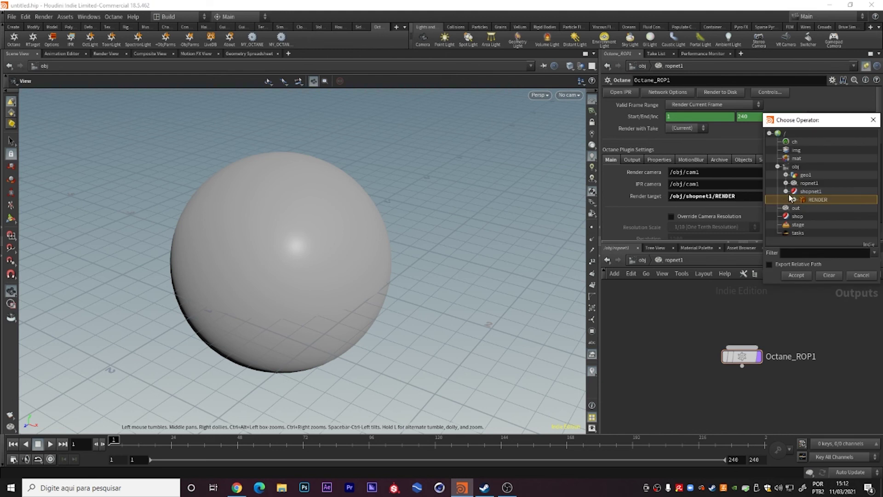
click(794, 200)
scroll(846, 214, down, 3)
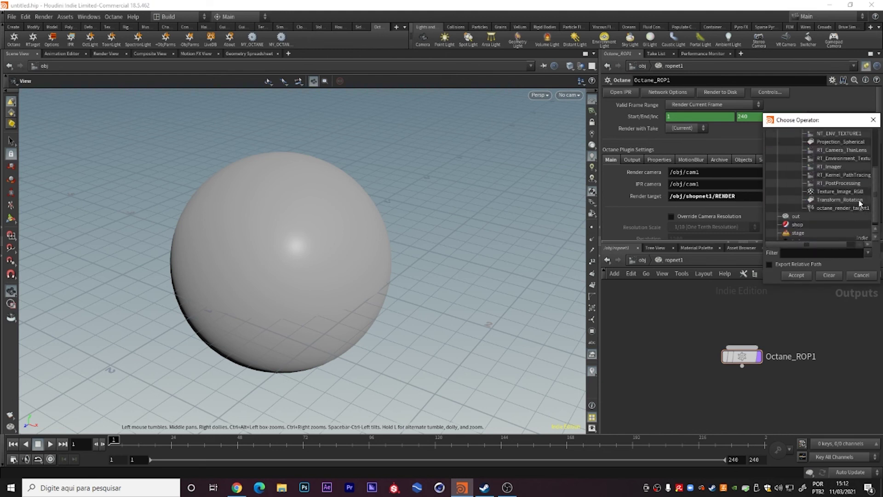
double_click(844, 208)
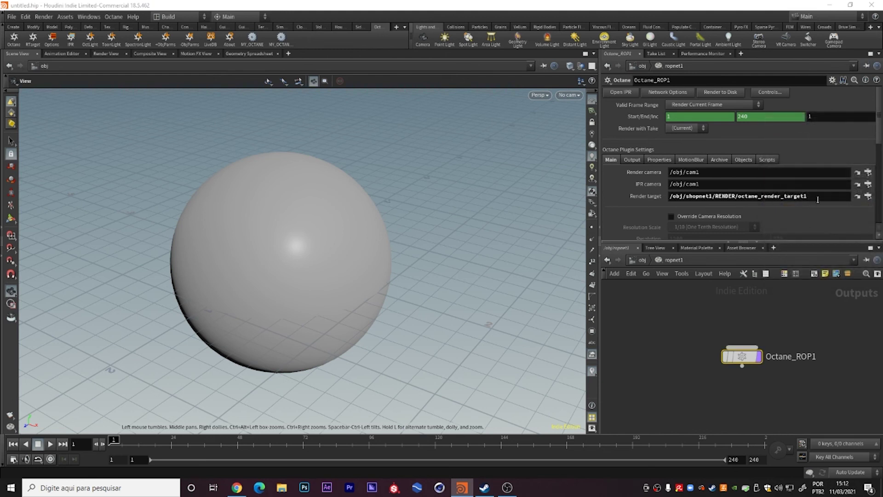
Select the render target path, then return to /obj and enter shopnet1.
triple_click(805, 198)
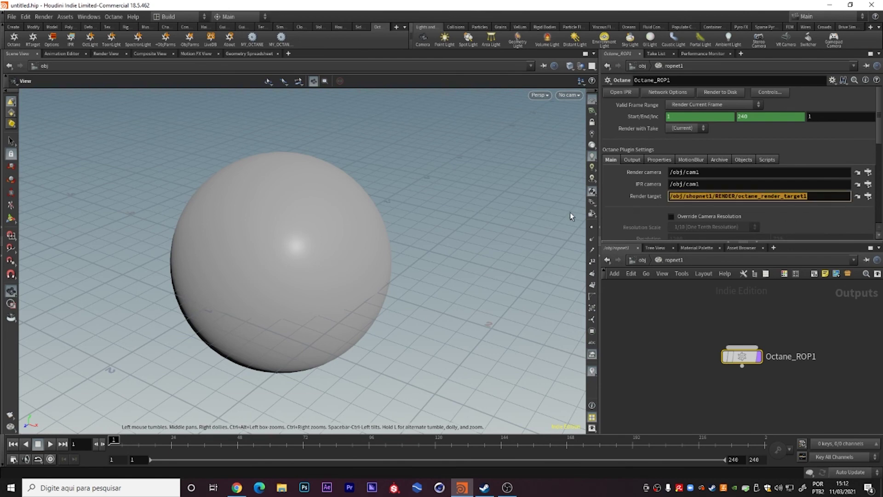
click(642, 259)
double_click(796, 334)
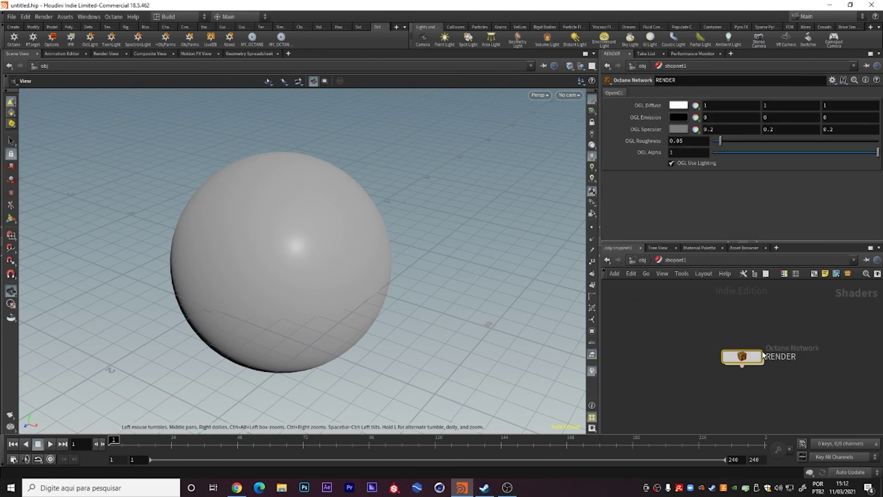
Inspect and select all the nodes inside the RENDER network.
double_click(757, 358)
scroll(813, 324, up, 3)
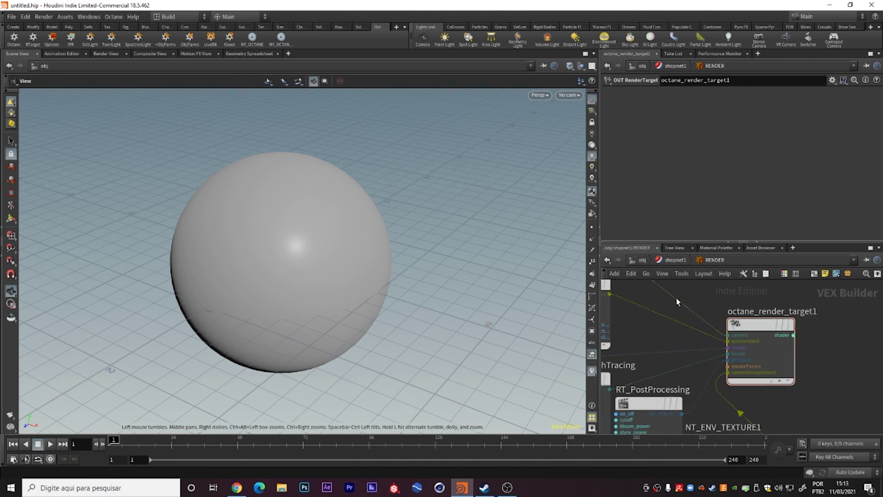
scroll(677, 302, down, 3)
scroll(677, 302, down, 3)
drag(686, 294, 845, 410)
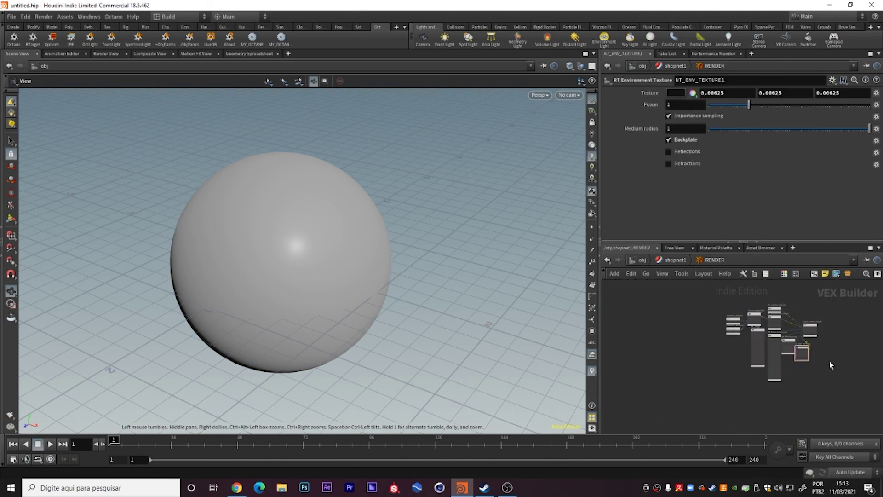
Return to the object level and select geo1 to show its transform parameters.
click(686, 261)
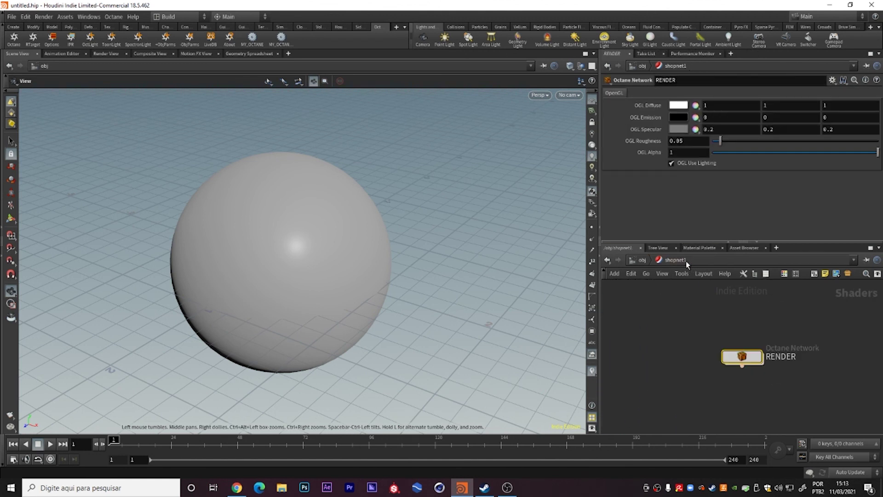
click(641, 260)
scroll(844, 299, up, 3)
scroll(807, 311, down, 1)
scroll(807, 311, down, 2)
middle_drag(717, 293, 776, 321)
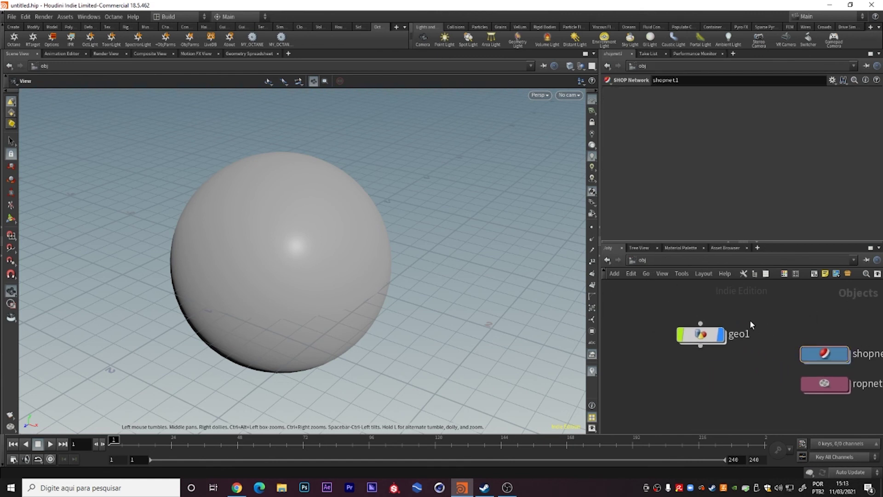
click(700, 334)
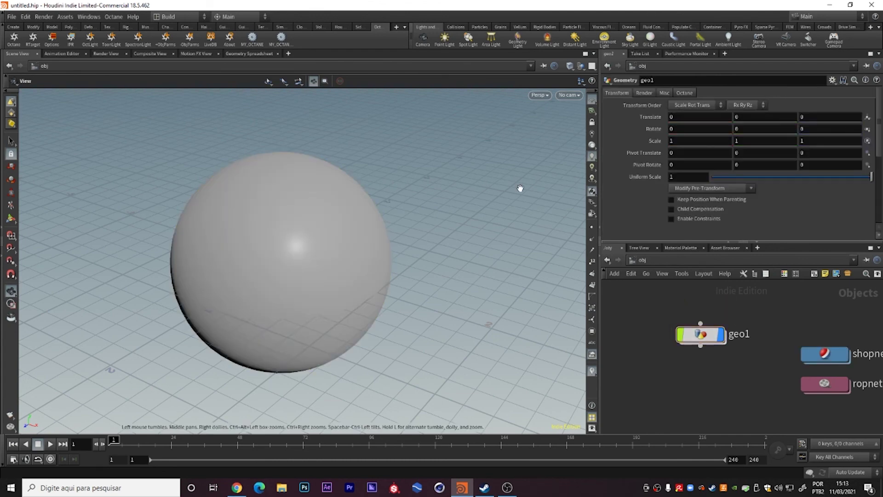
Add camera cam1 and pan and tumble it to frame the sphere.
click(427, 45)
click(322, 266)
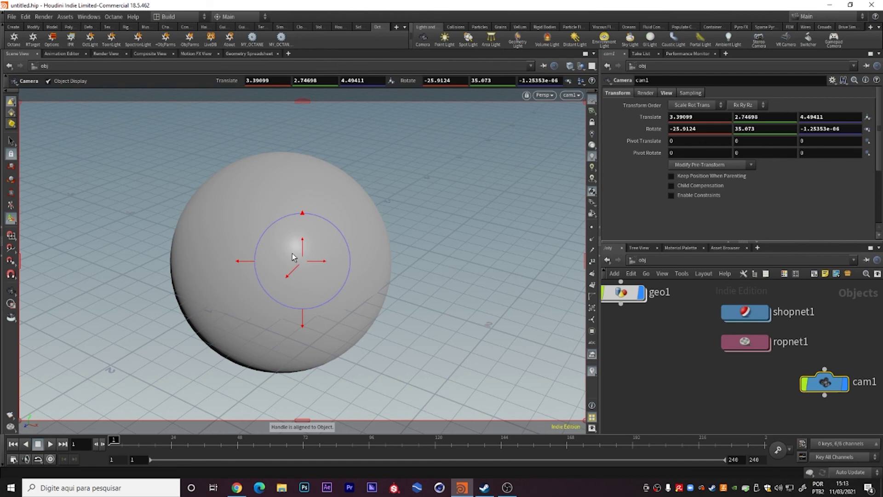
middle_drag(389, 230, 447, 232)
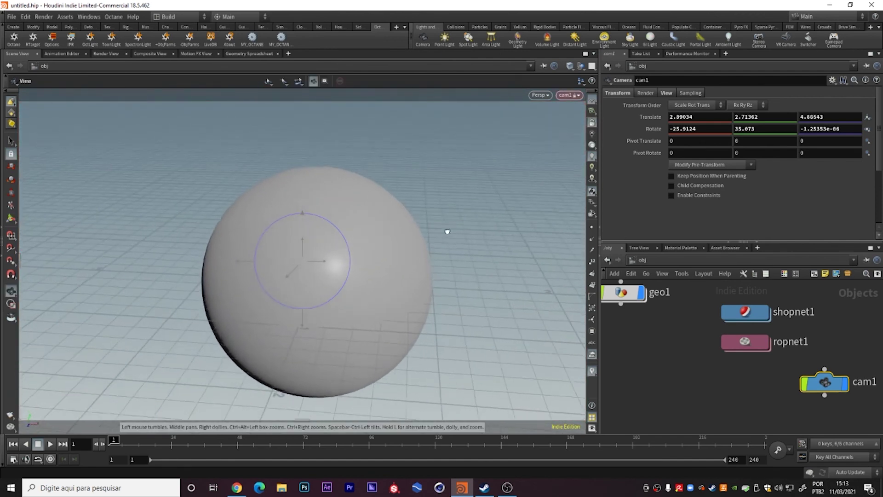
drag(447, 231, 385, 236)
key(Escape)
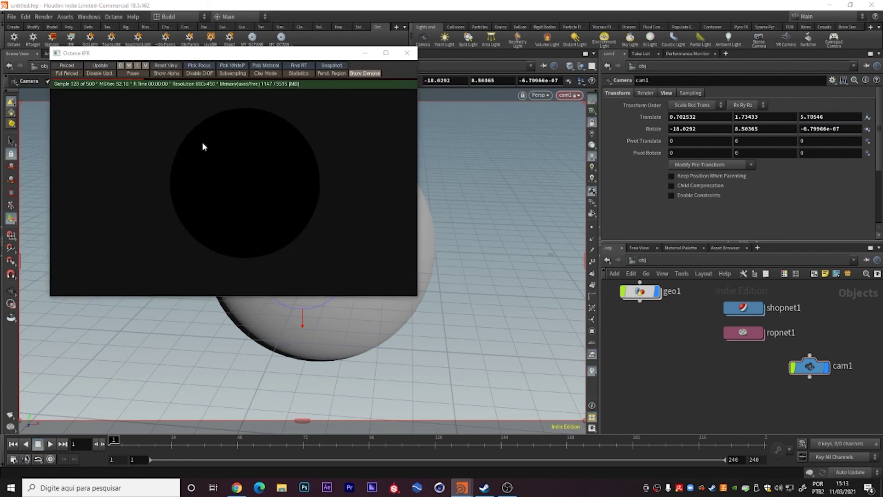
Enter shopnet1's RENDER network and select the RT_Environment_Texture node.
click(743, 307)
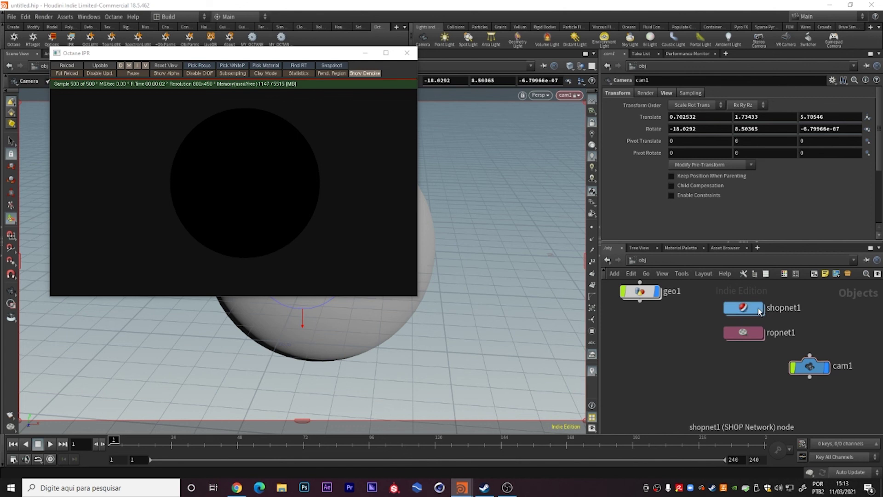
double_click(743, 308)
double_click(742, 356)
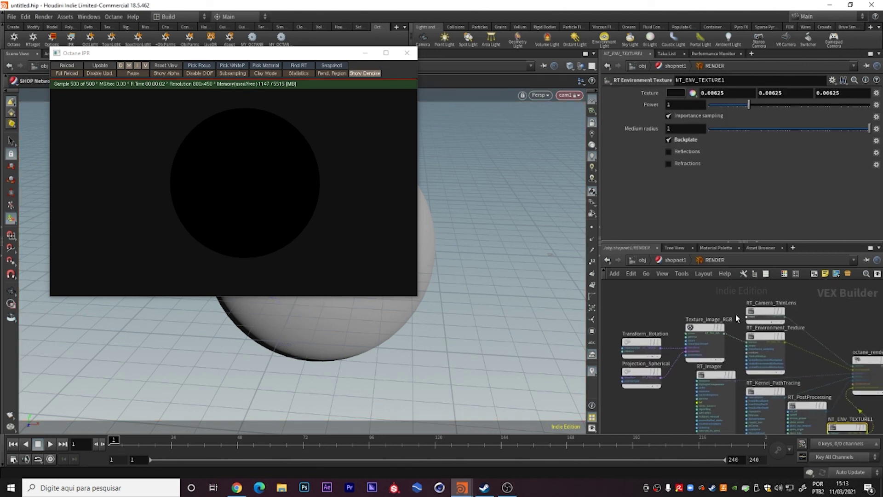
key(y)
drag(734, 319, 742, 346)
click(750, 342)
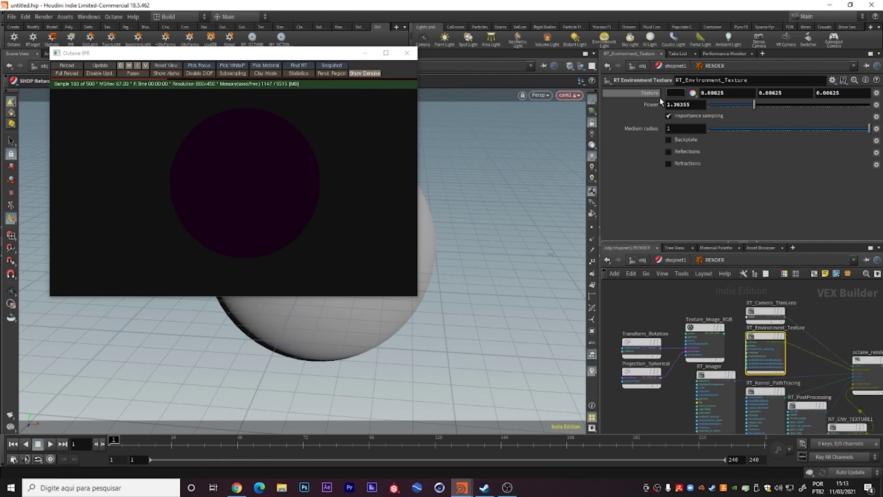
Raise the environment texture colour to 0.75 grey and go back up to shopnet1.
click(676, 93)
drag(736, 160, 785, 160)
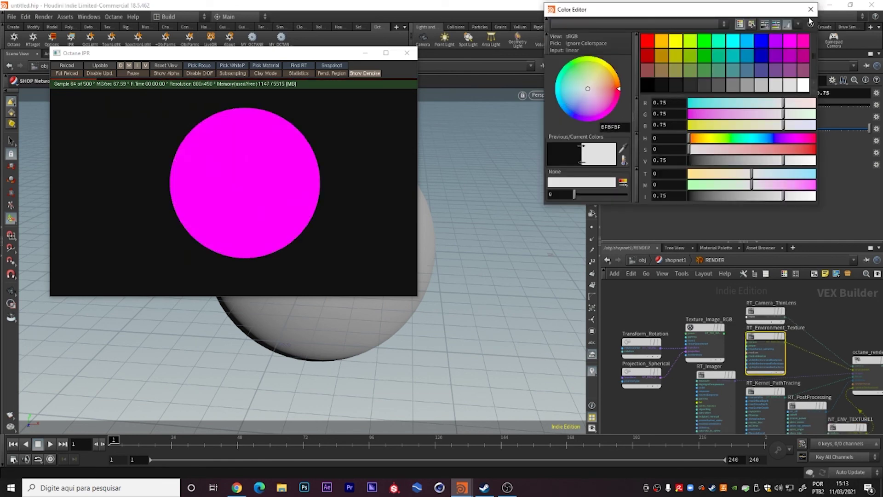
click(811, 9)
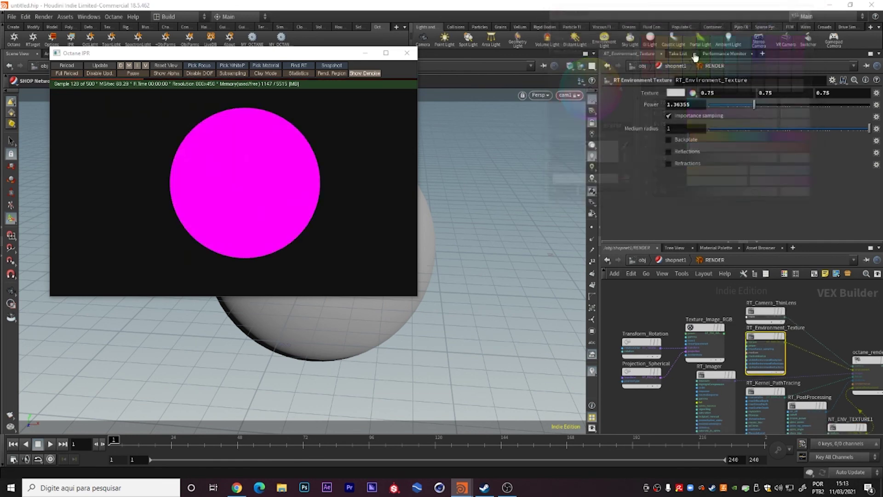
click(678, 261)
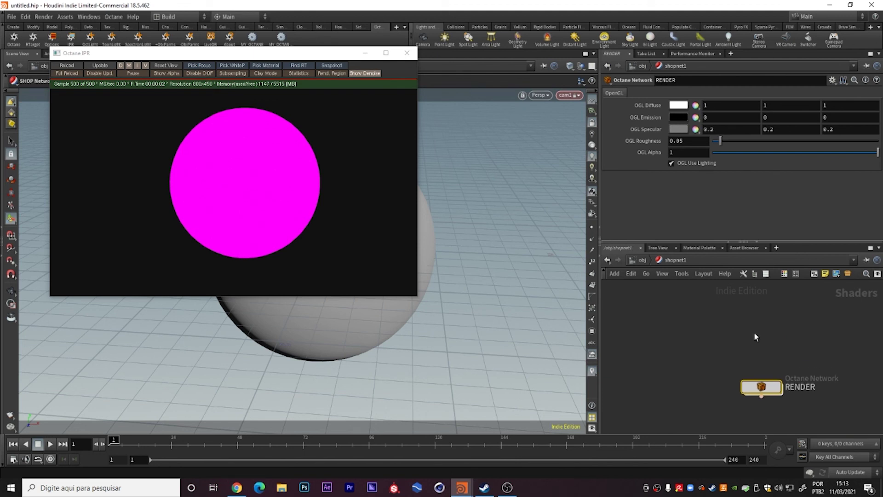
Create an Octane Network node named GLOSSY and go inside it.
key(Tab)
text(oc)
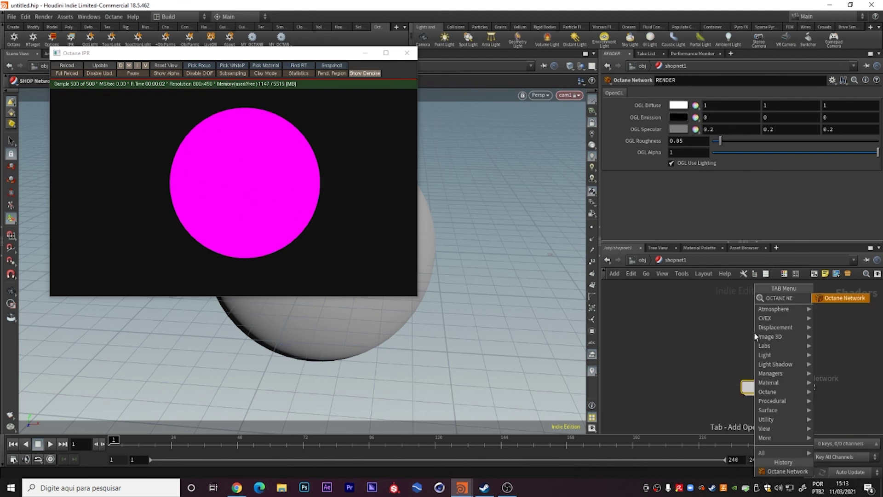
click(716, 334)
click(768, 337)
double_click(810, 333)
text(GLOSSY)
key(Return)
key(i)
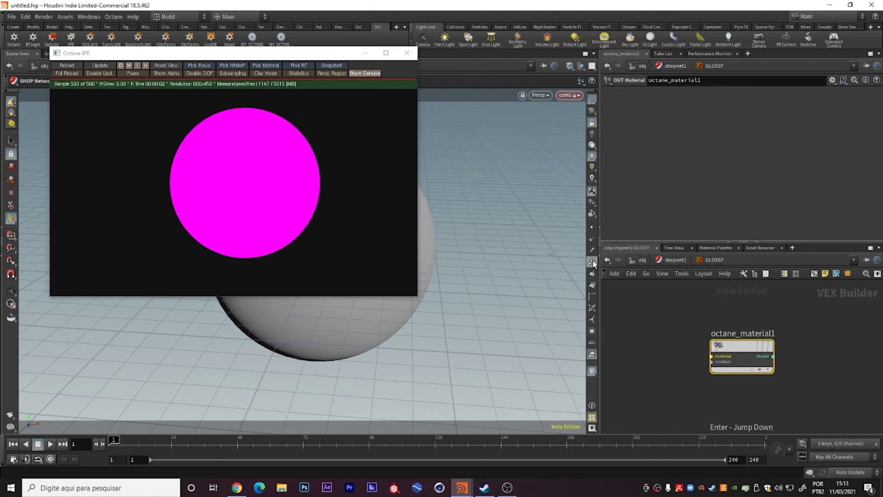
Add a Material_Glossy node inside the GLOSSY network.
key(Tab)
text(glossy)
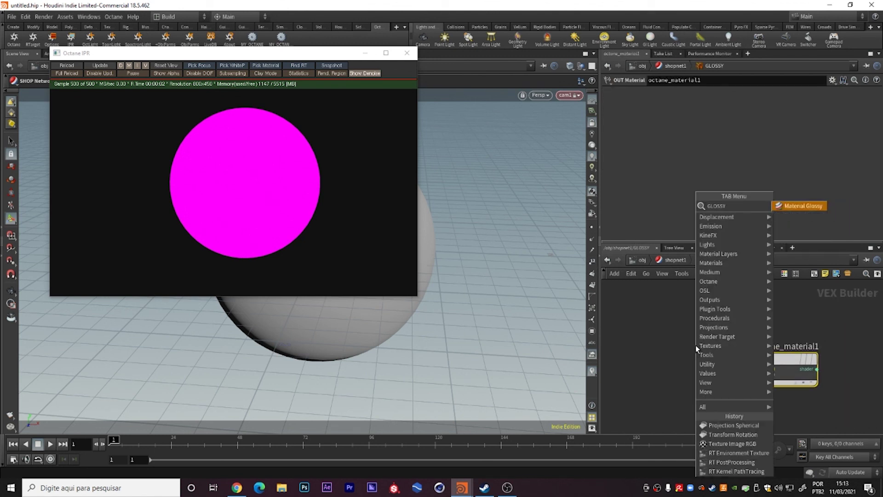
key(Return)
click(699, 350)
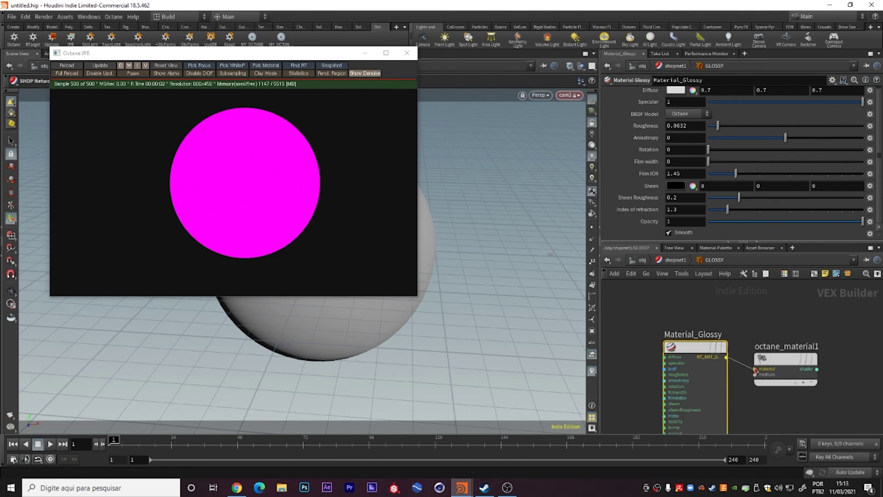
Assign the /obj/shopnet1/GLOSSY material to geo1 in its Render tab.
click(642, 260)
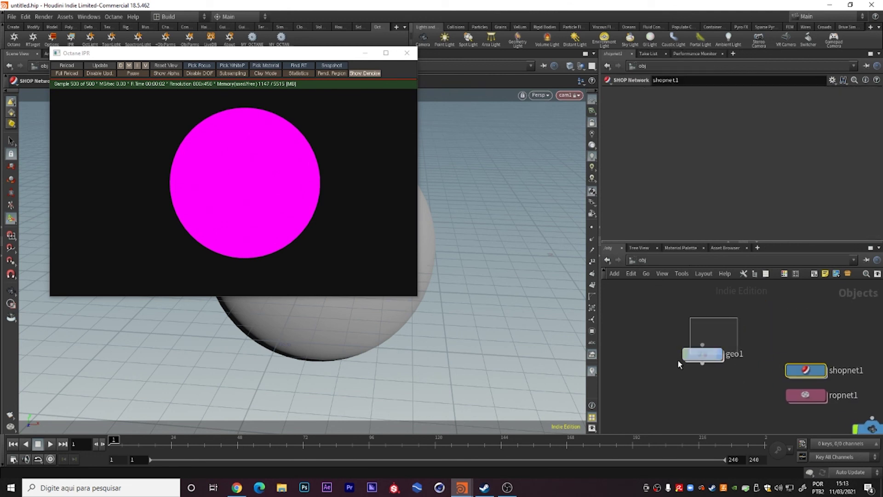
click(706, 353)
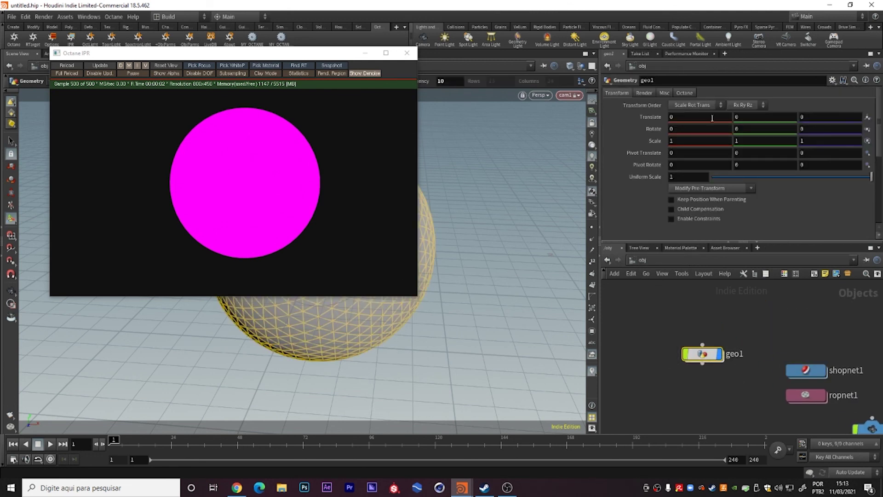
click(644, 92)
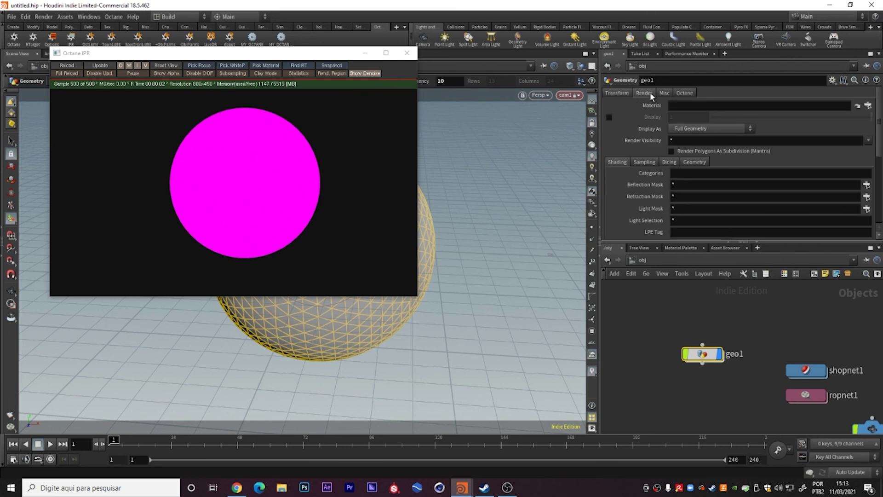
click(868, 106)
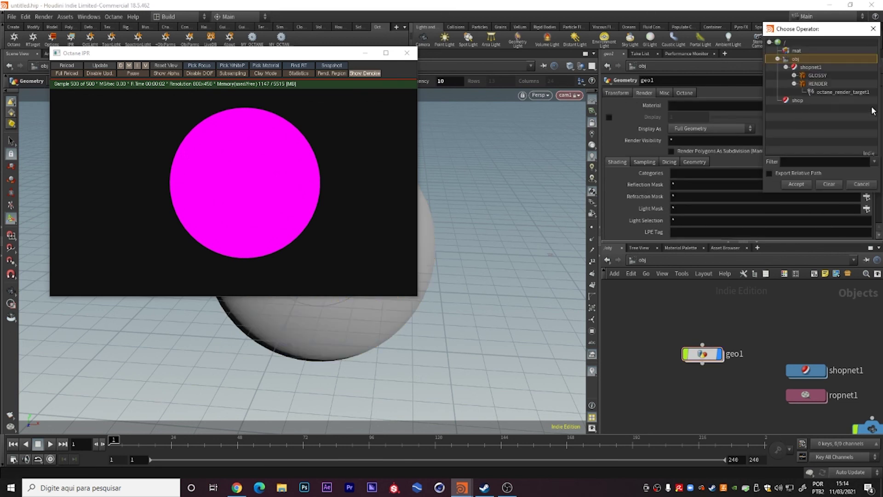
double_click(814, 76)
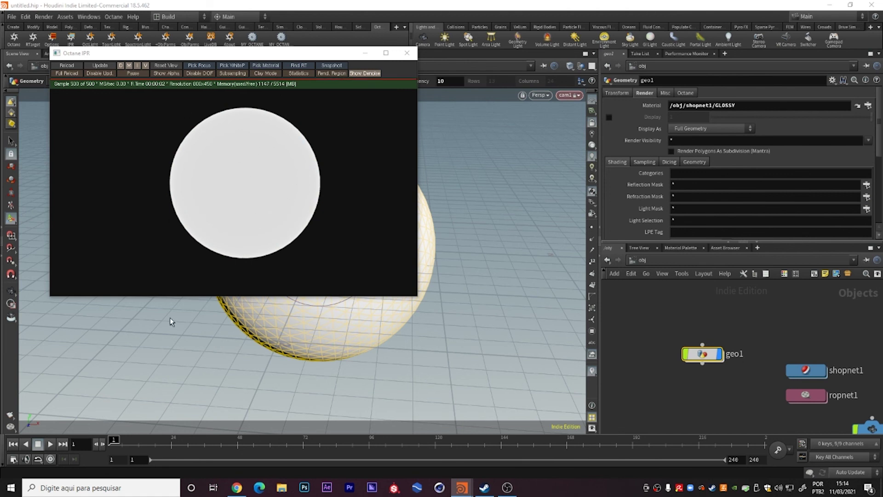
middle_drag(834, 330, 804, 327)
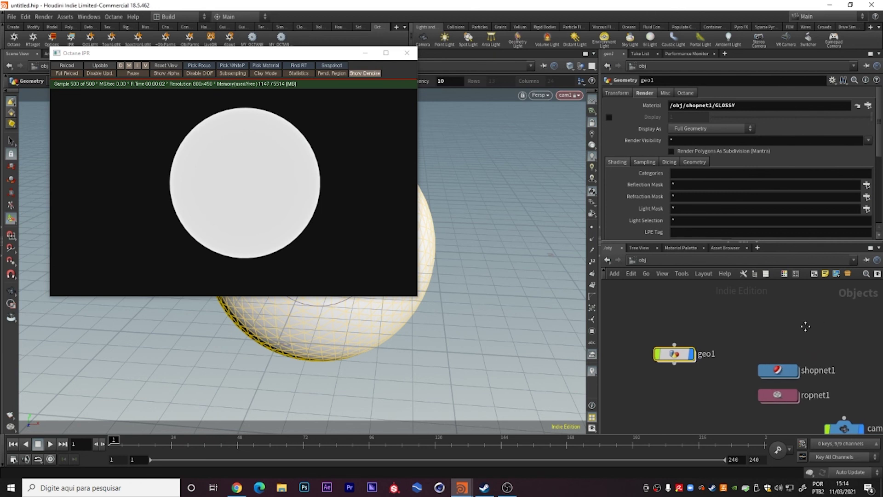
Create a grid1 object at the object level.
middle_drag(658, 311, 685, 324)
click(684, 323)
key(Tab)
text(grid)
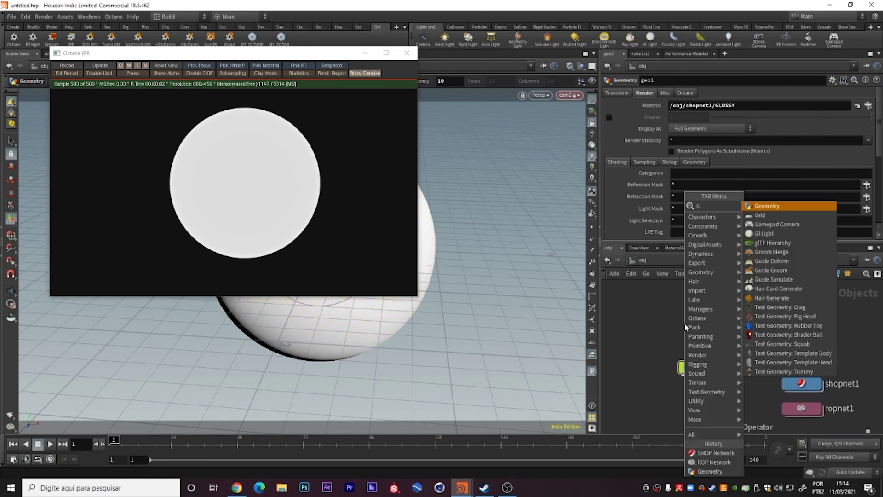
key(Return)
click(685, 324)
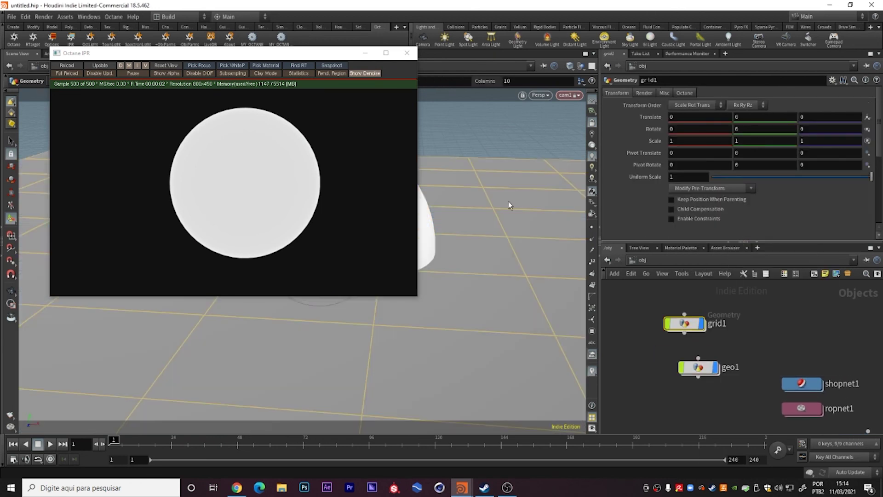
Lower the grid beneath the sphere to Translate Y -0.821504.
drag(458, 194, 548, 253)
key(Return)
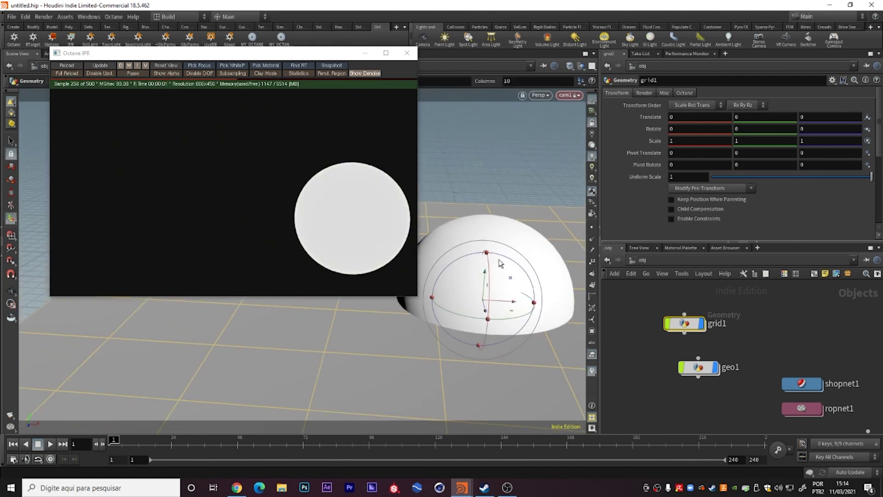
mouse_move(484, 275)
mouse_down()
mouse_move(482, 335)
mouse_move(315, 250)
mouse_up()
key(Escape)
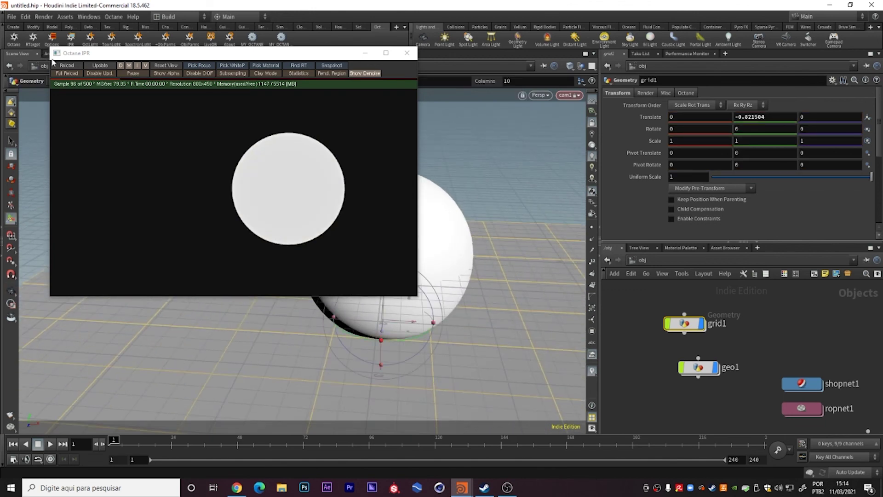
drag(558, 284, 462, 246)
key(Return)
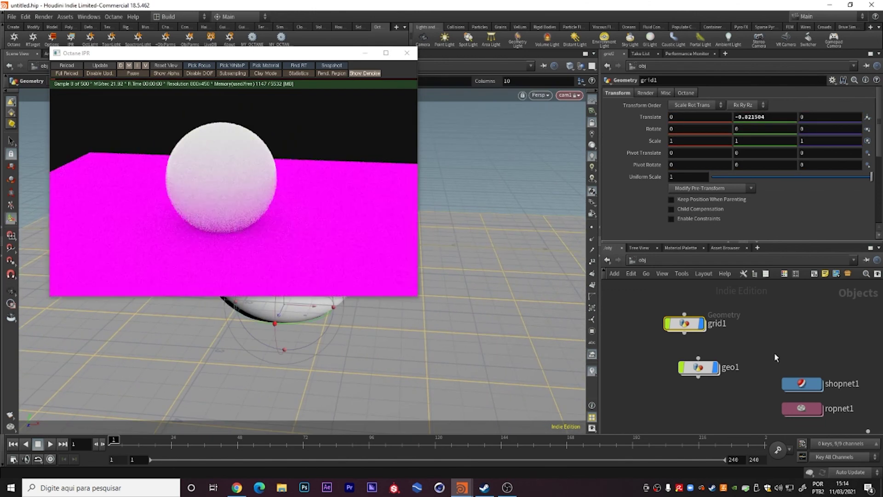
Assign the /obj/shopnet1/GLOSSY material to grid1 and orbit to check the render.
click(645, 93)
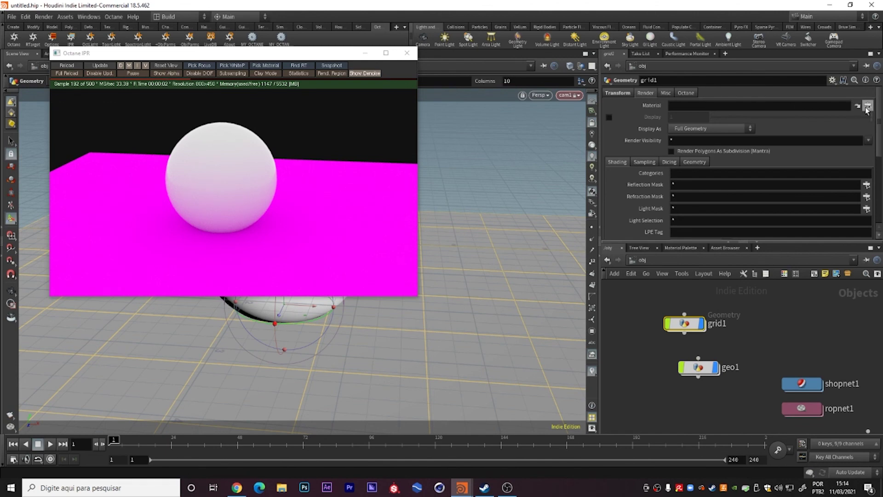
click(858, 105)
double_click(819, 76)
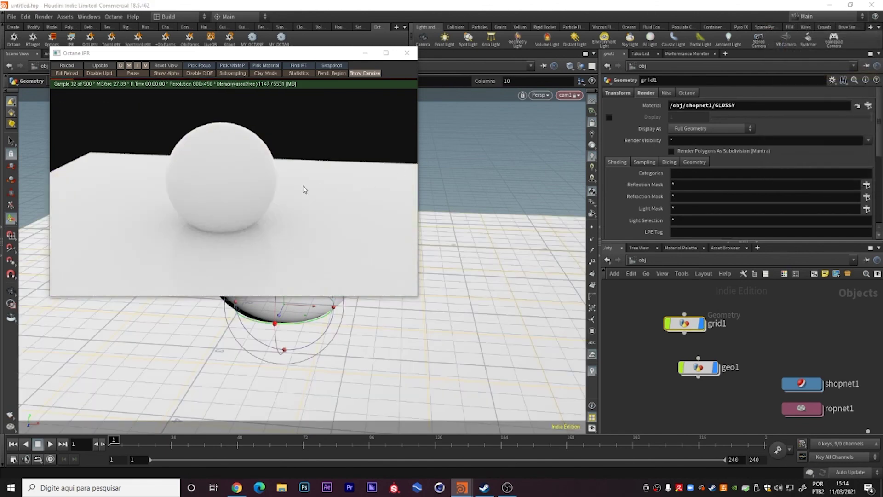
key(Escape)
drag(474, 279, 547, 274)
mouse_move(493, 262)
mouse_down()
mouse_move(478, 219)
mouse_move(493, 251)
mouse_move(497, 233)
mouse_move(503, 242)
mouse_move(451, 250)
mouse_move(538, 250)
mouse_move(454, 286)
mouse_move(448, 275)
mouse_move(486, 241)
mouse_up()
key(Return)
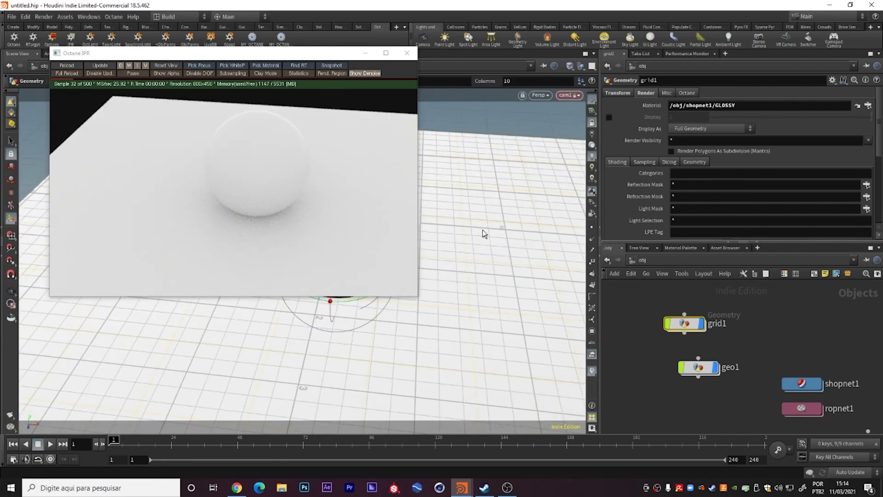